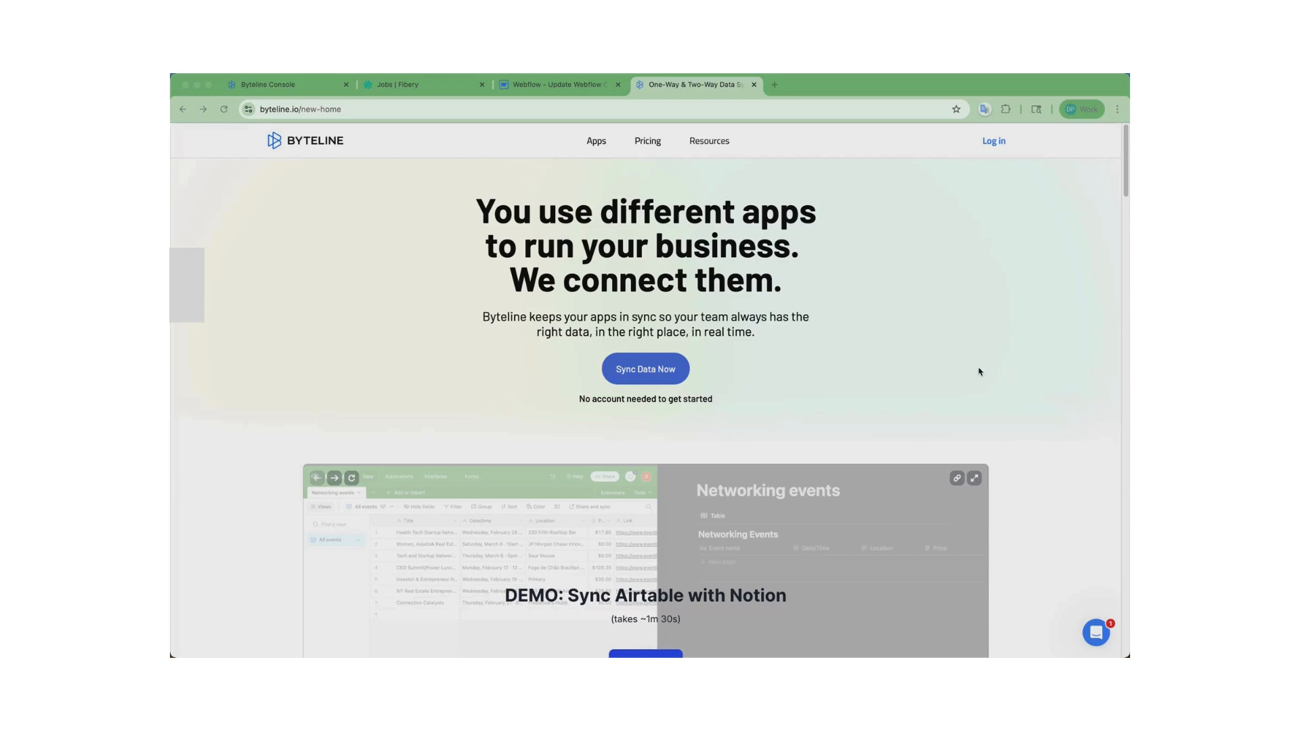
Look over the Jobs database in Fibery and the Jobs CMS collection in Webflow
left_click(409, 88)
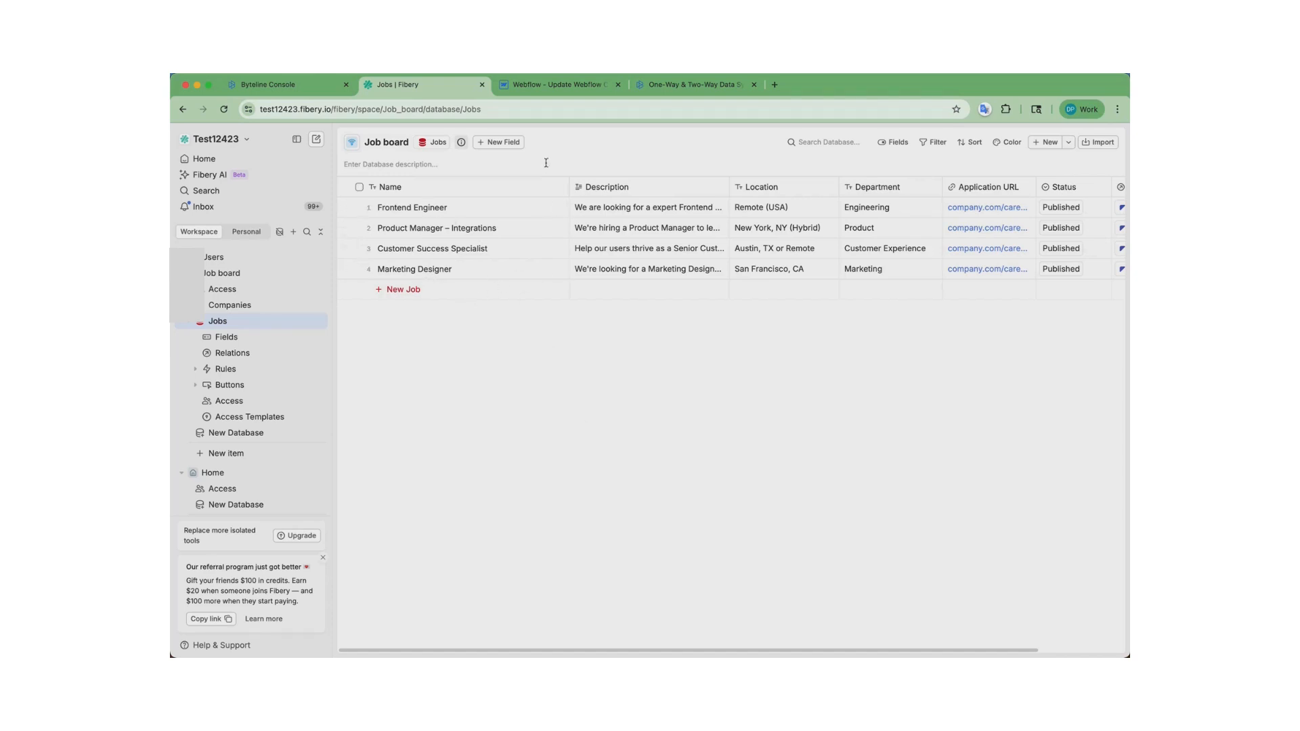
left_click(554, 87)
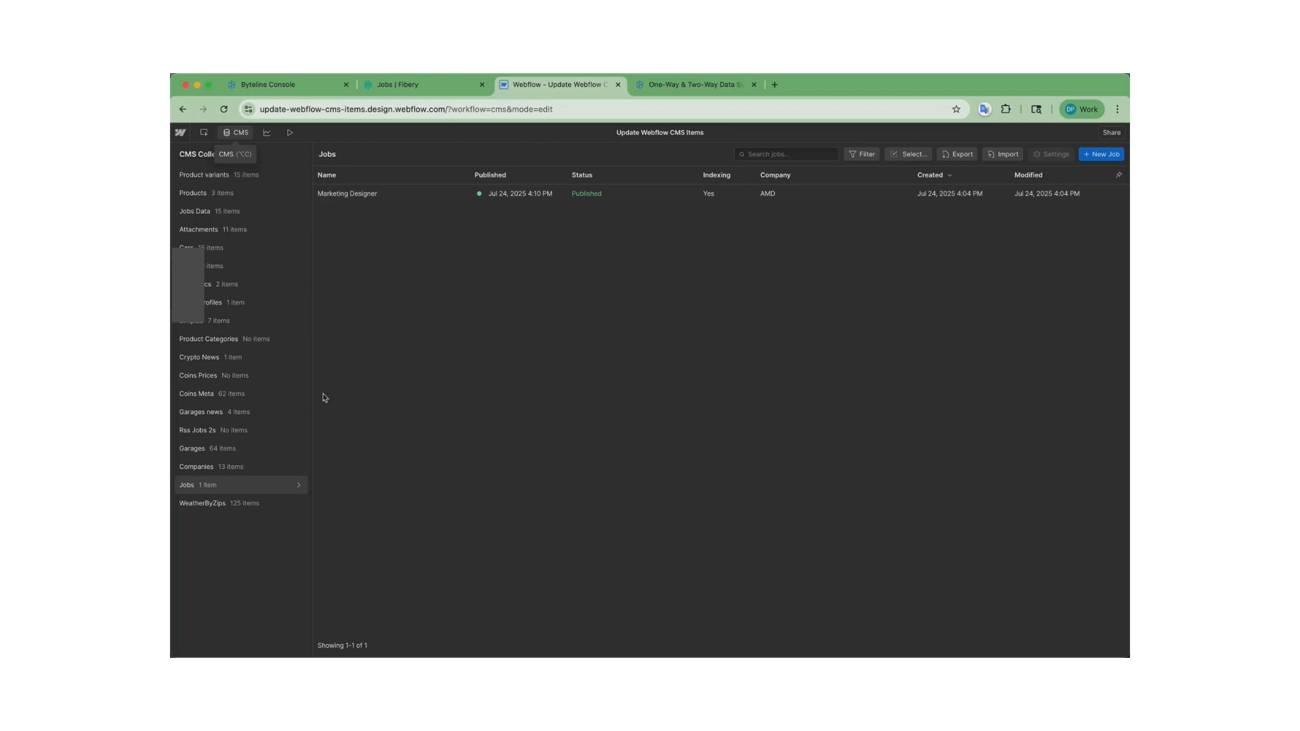
In the Byteline console's new sync, choose Fibery as the first app and start its sign-in
left_click(288, 85)
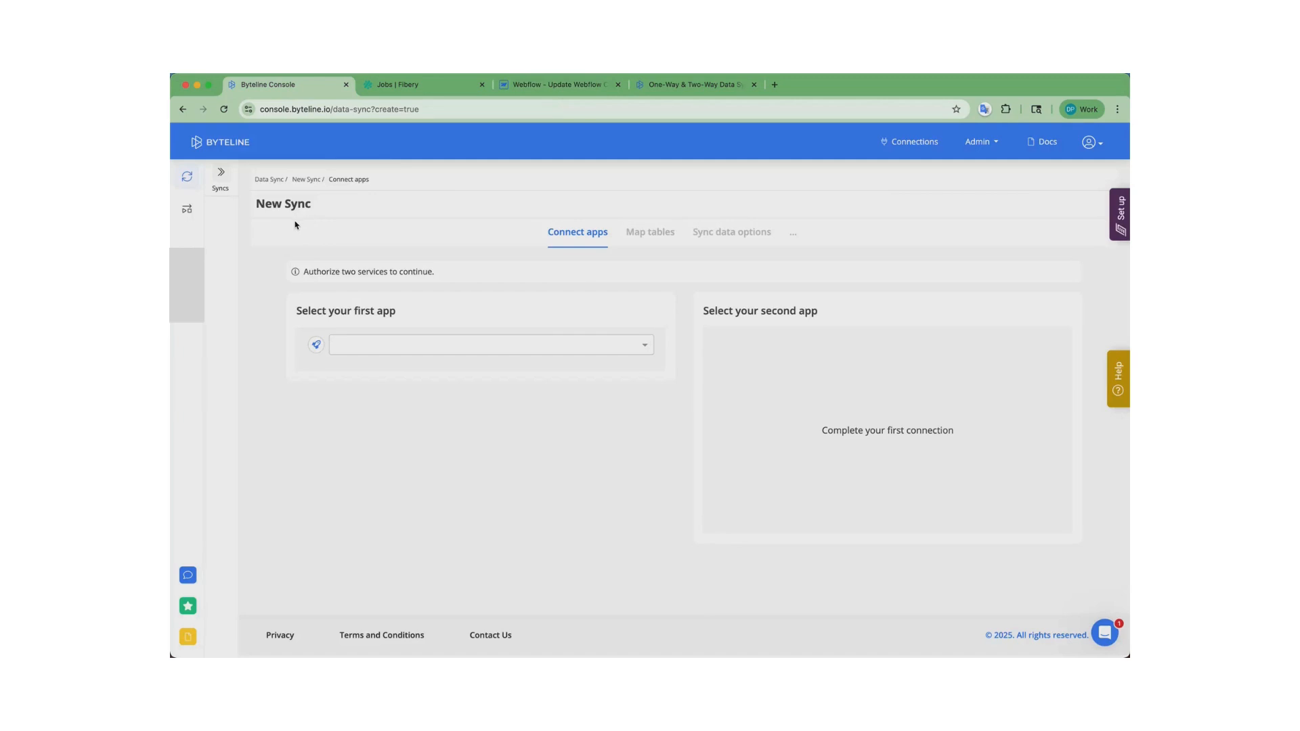
left_click(404, 349)
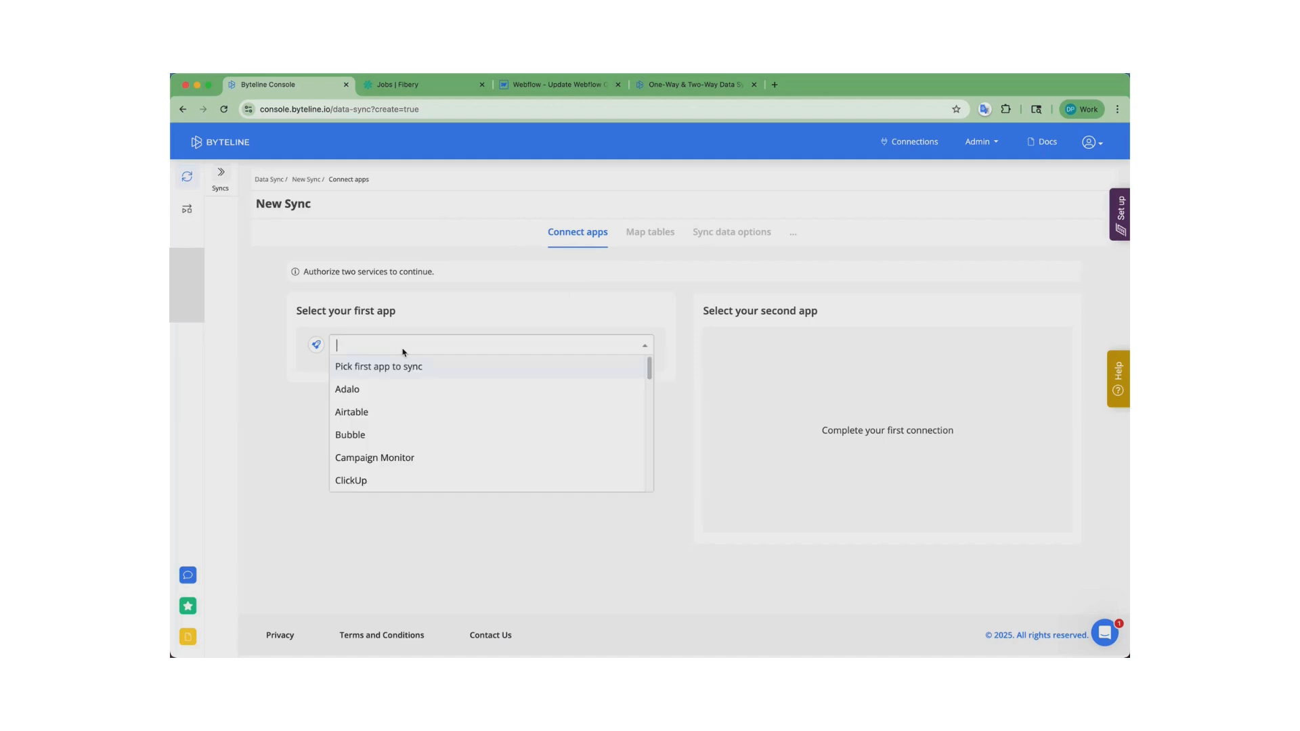
type("f")
left_click(379, 395)
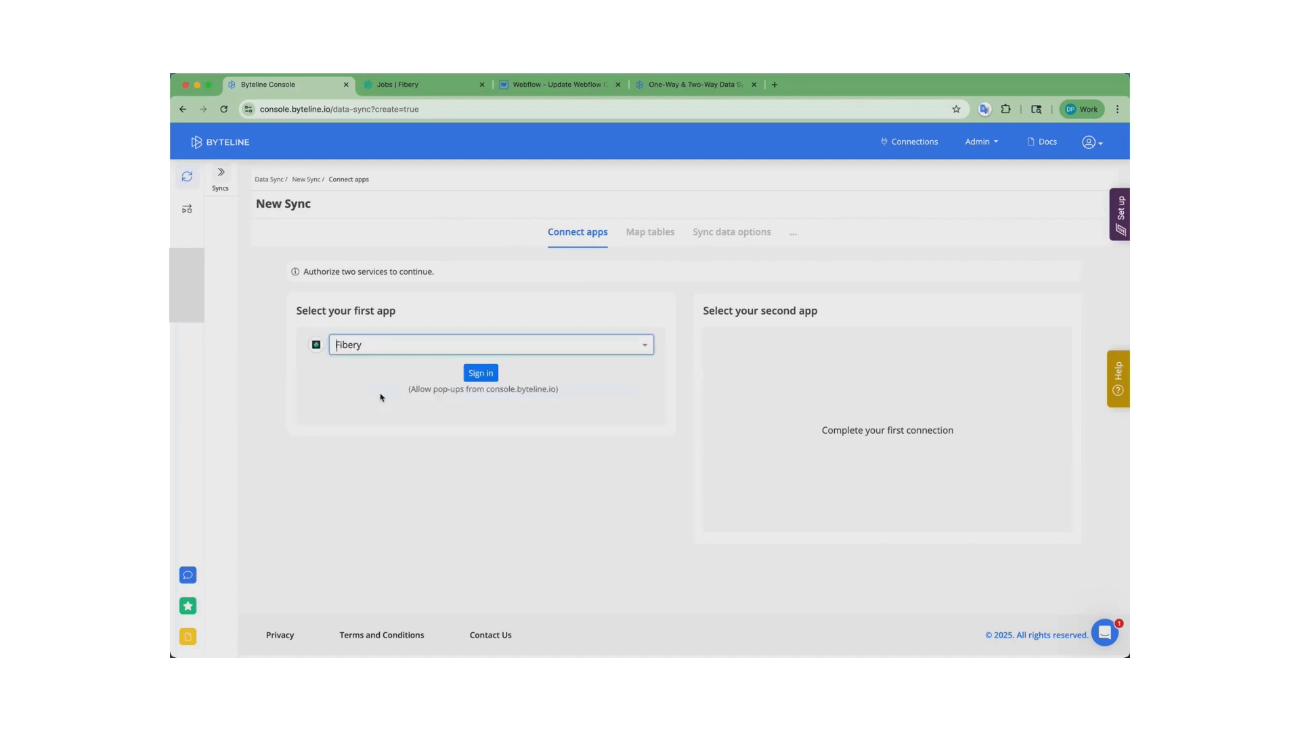
left_click(473, 374)
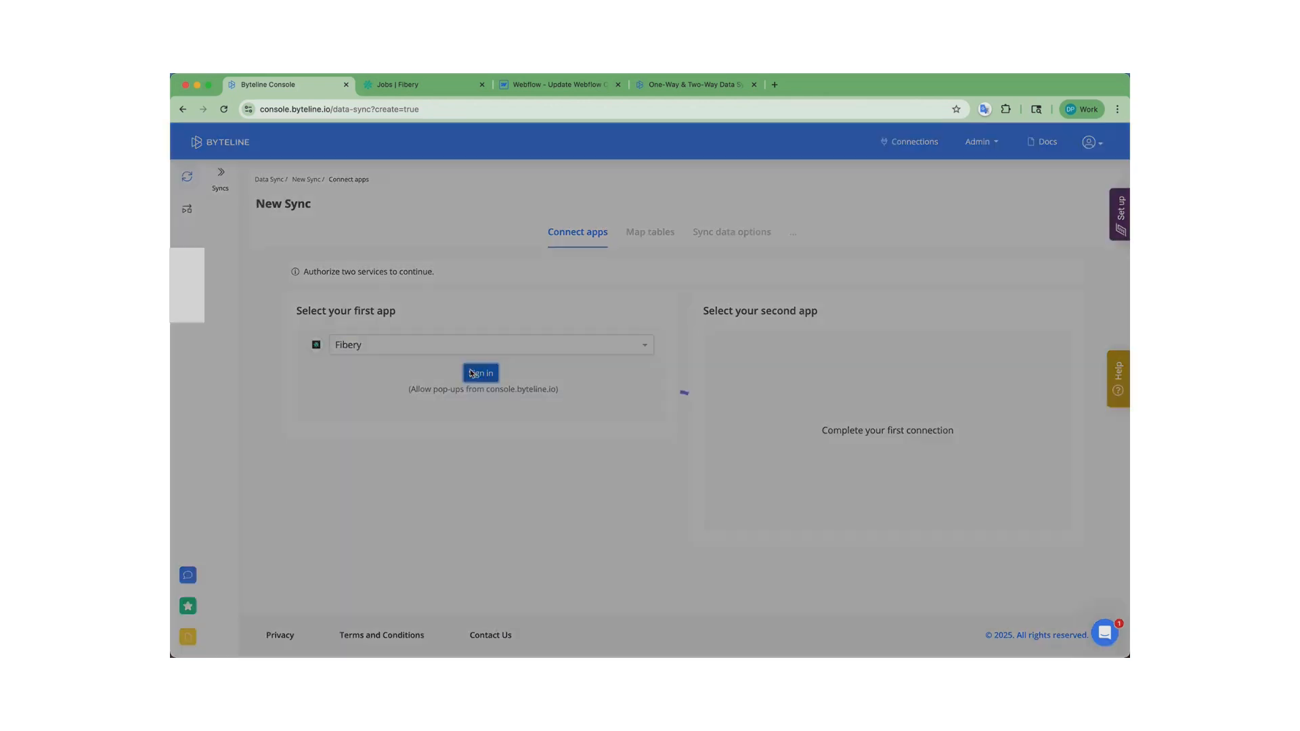
Copy the workspace name test12423 from the Fibery page address and submit it in the Fibery sign-in window
left_click_drag(521, 88, 666, 154)
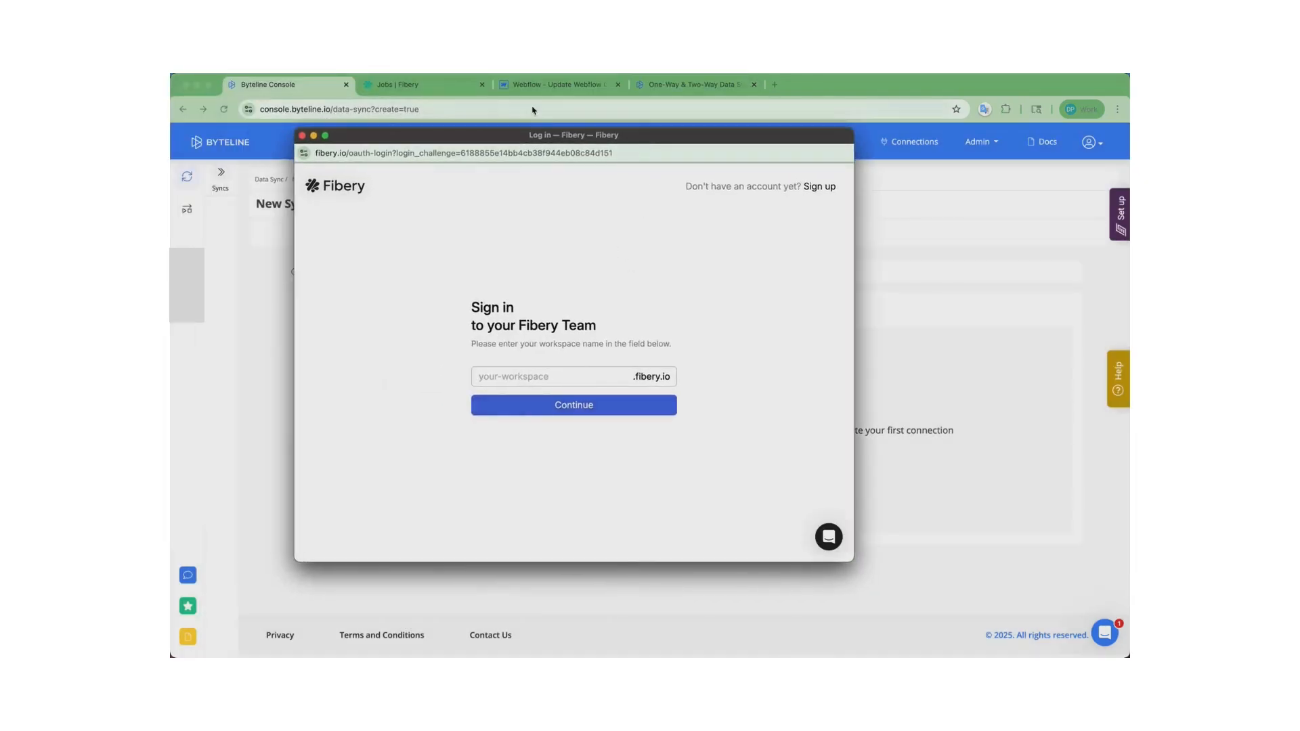
left_click(426, 88)
double_click(298, 110)
key("super+c")
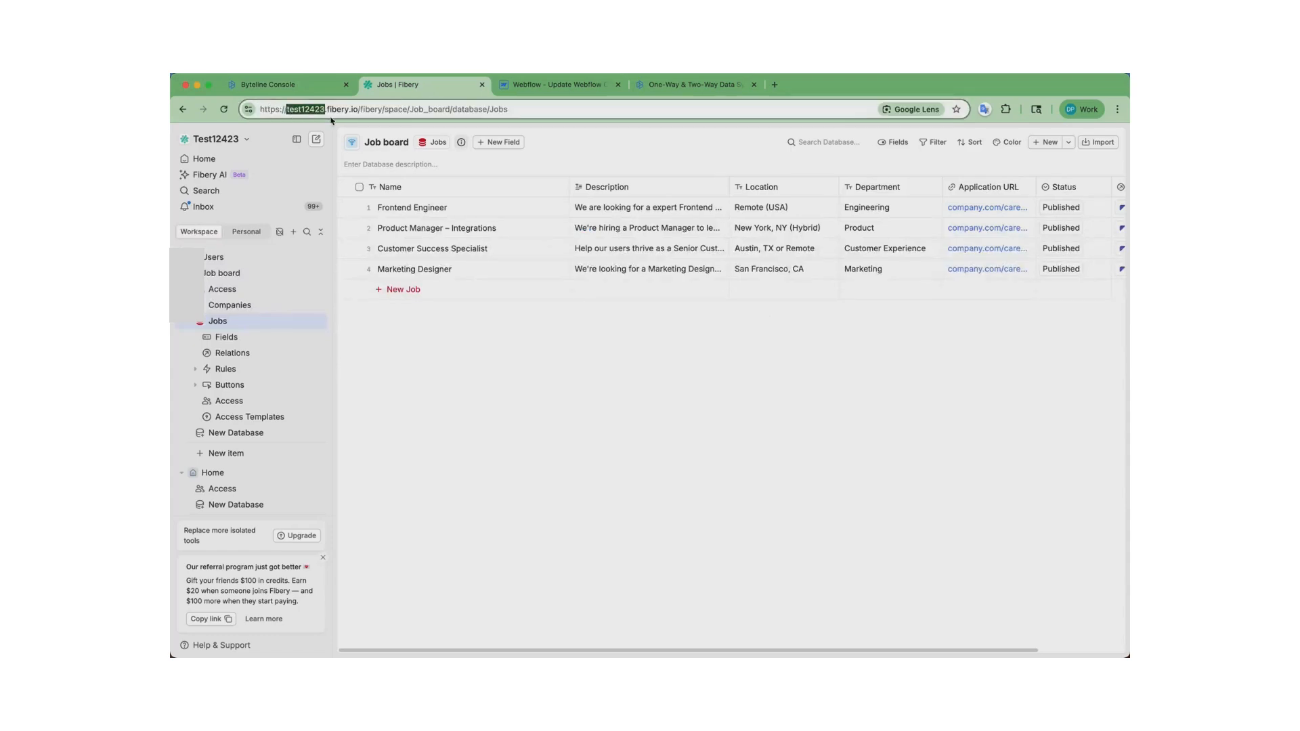
left_click(295, 88)
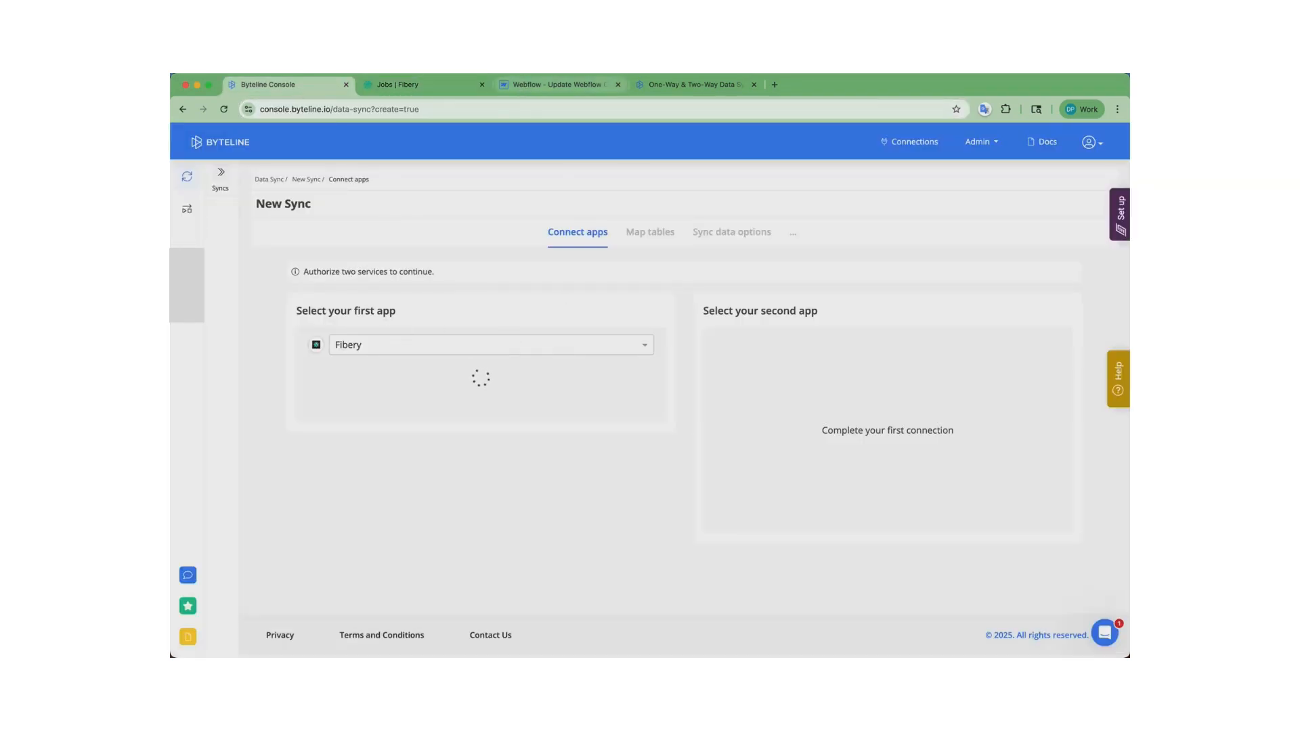
left_click(751, 138)
key("super+v")
left_click(551, 408)
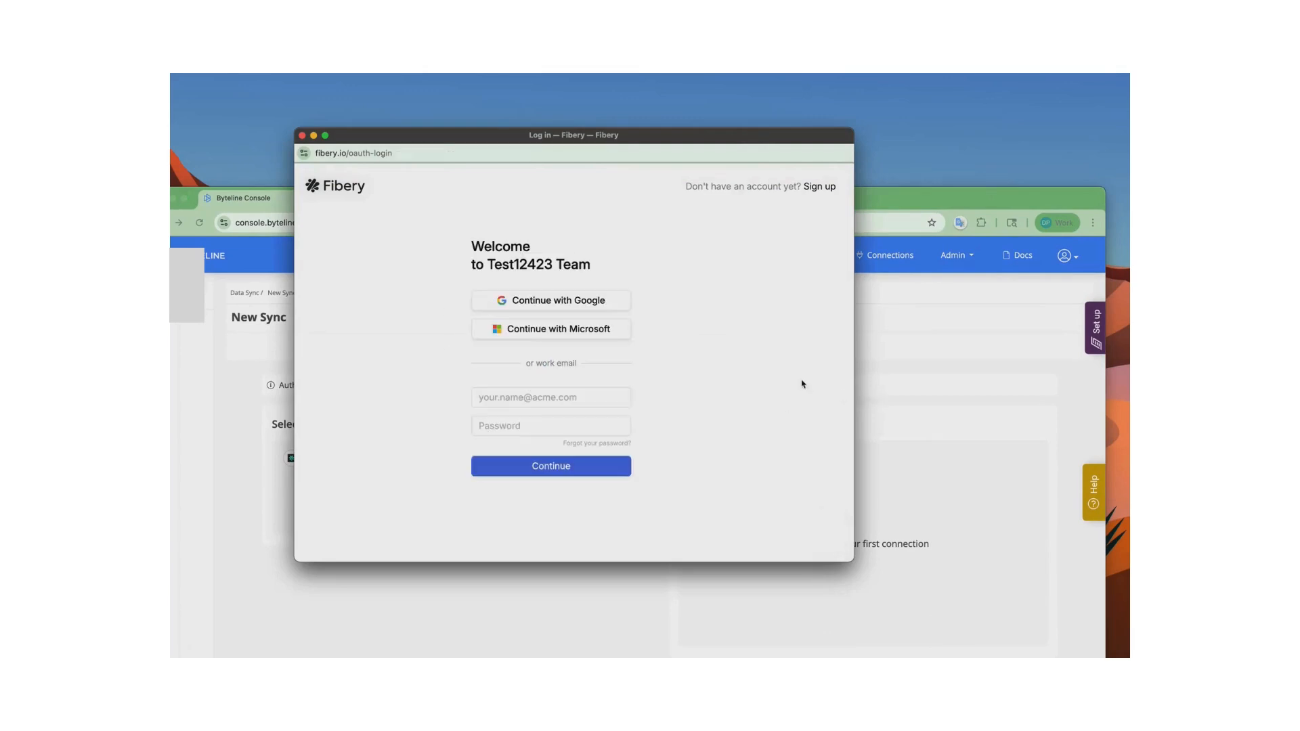
Sign in to Fibery with the work Google account, authorize Byteline Sync and close the sign-in window
left_click(603, 301)
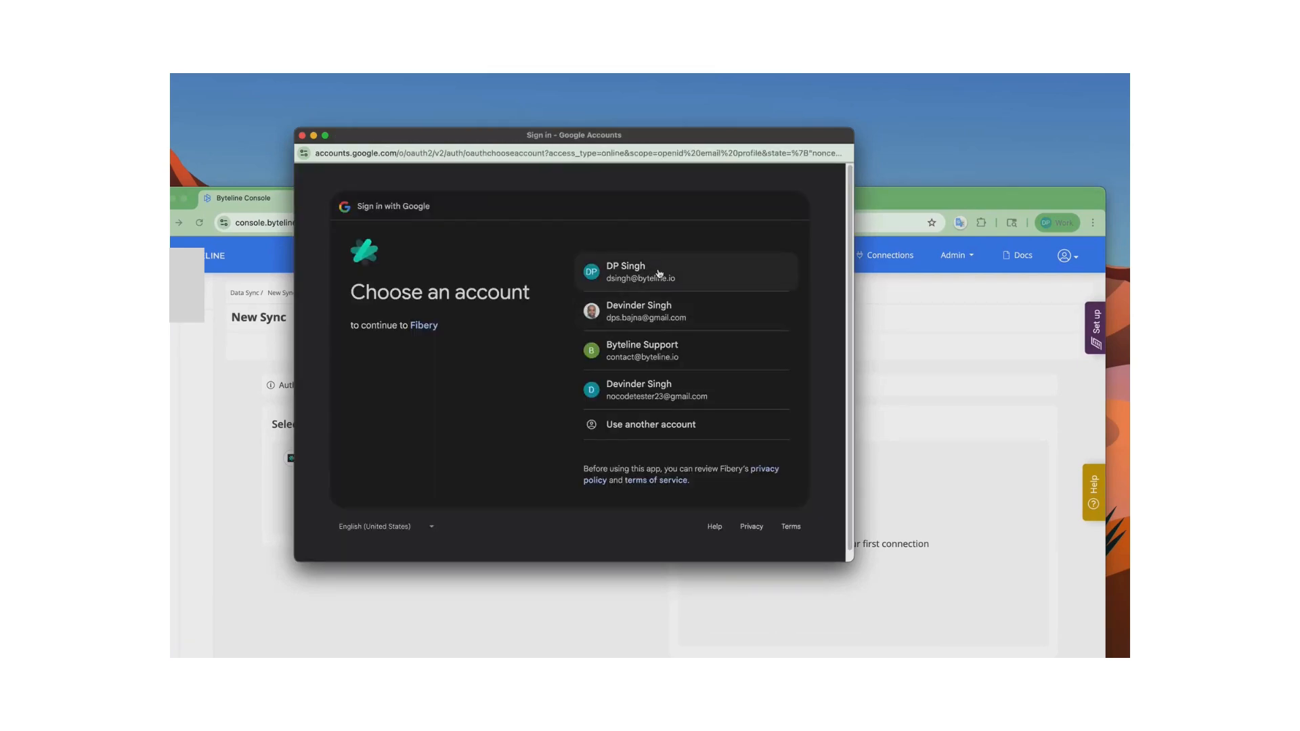
left_click(645, 277)
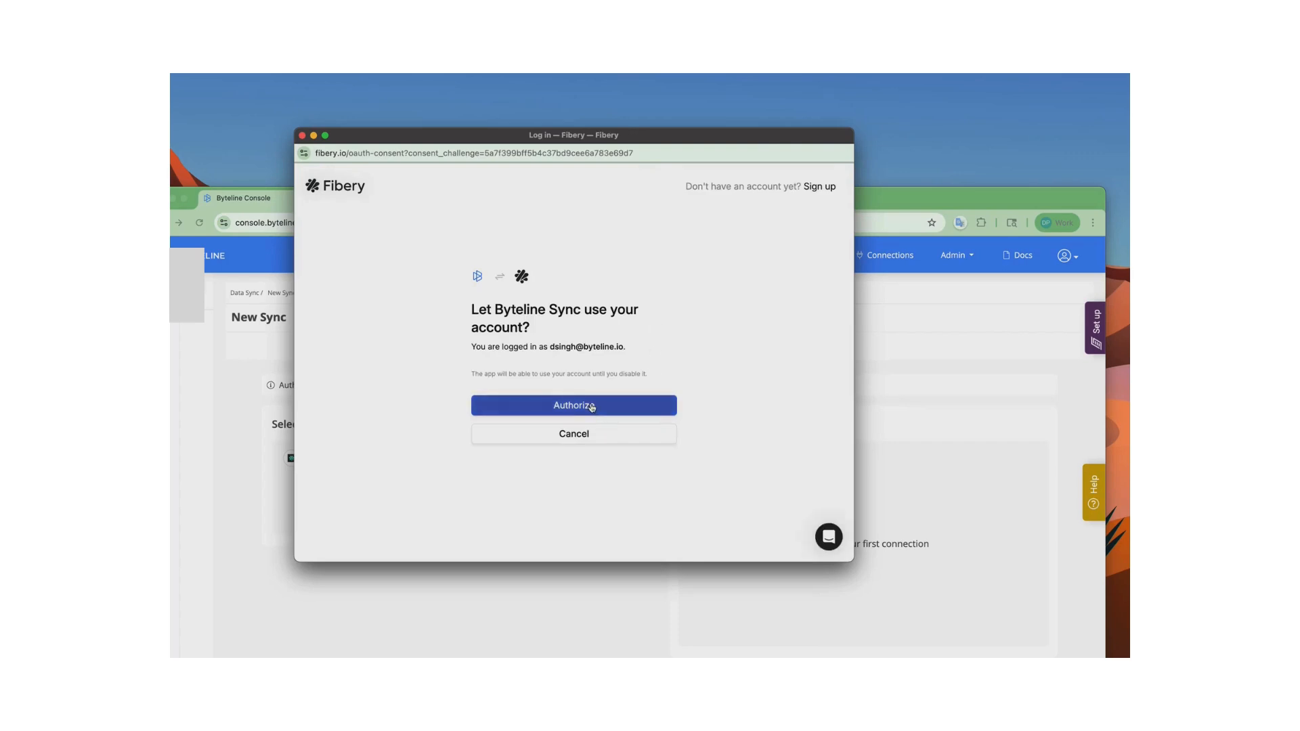
left_click(591, 406)
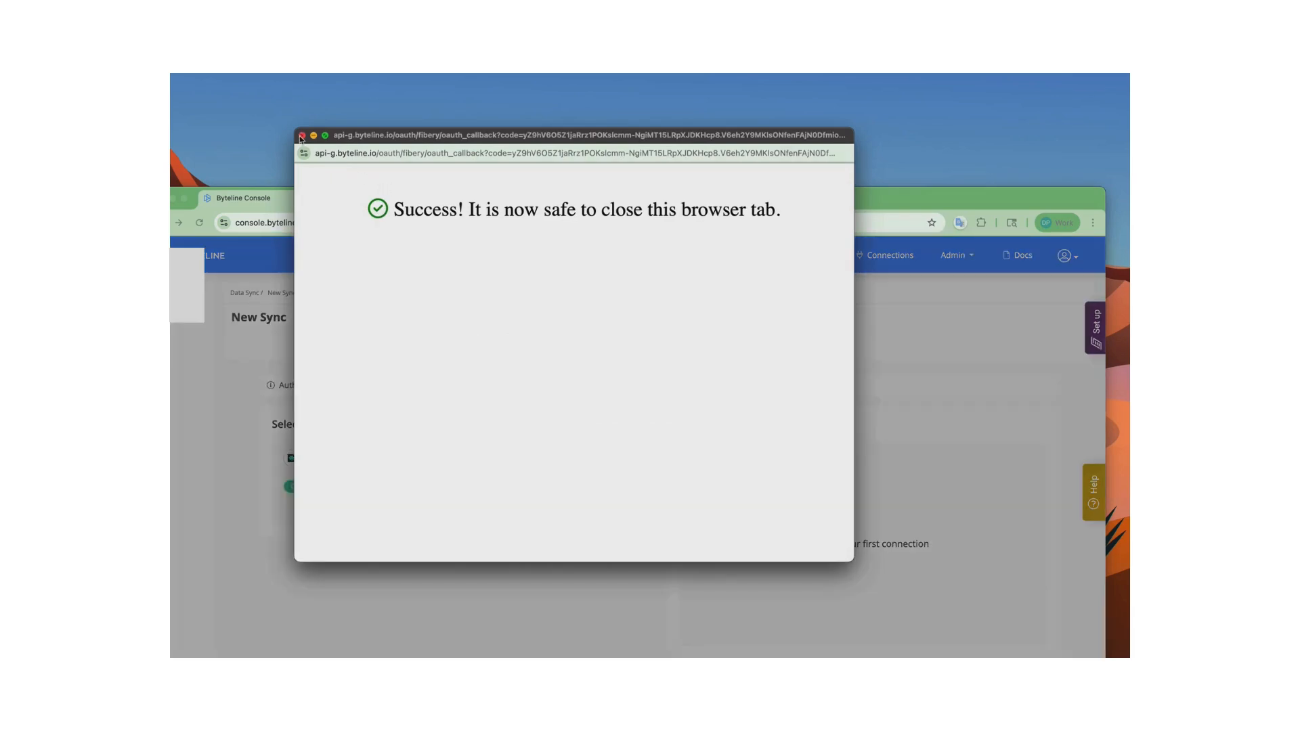
left_click(301, 136)
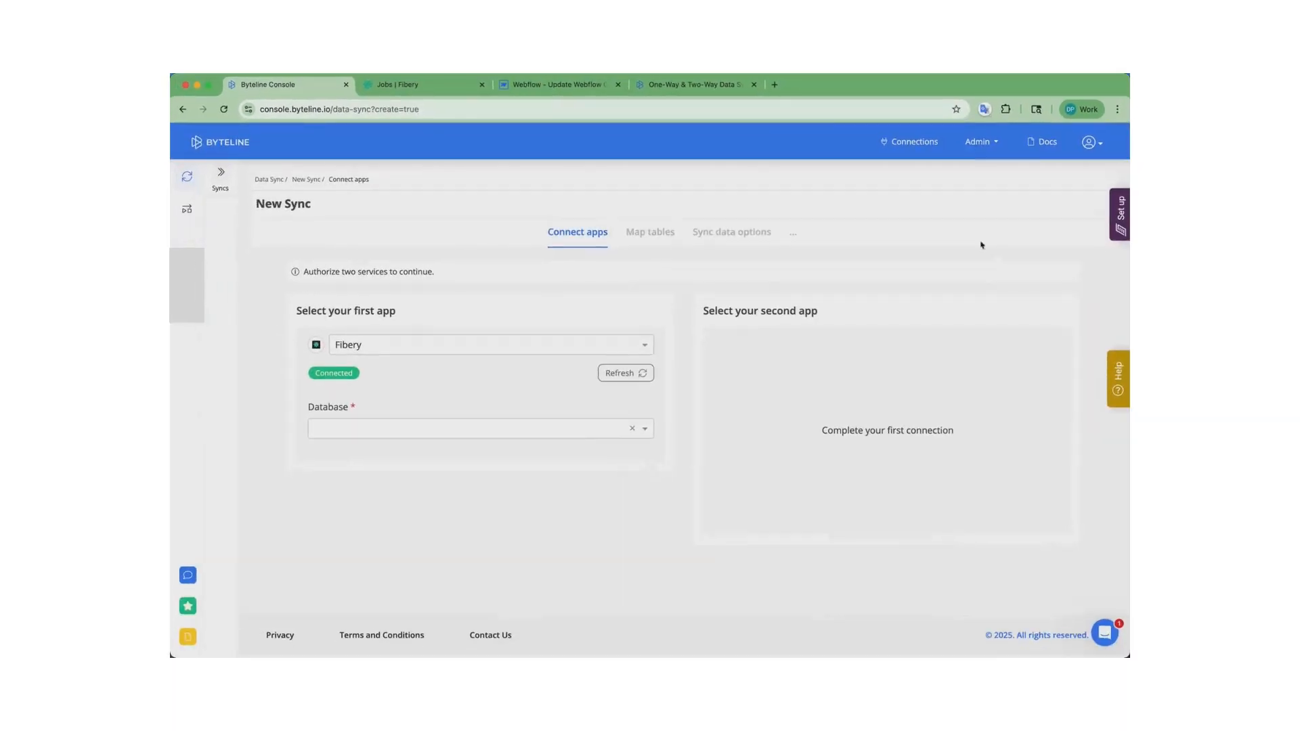
Set the Fibery database for the sync to Job board/Jobs
left_click(399, 432)
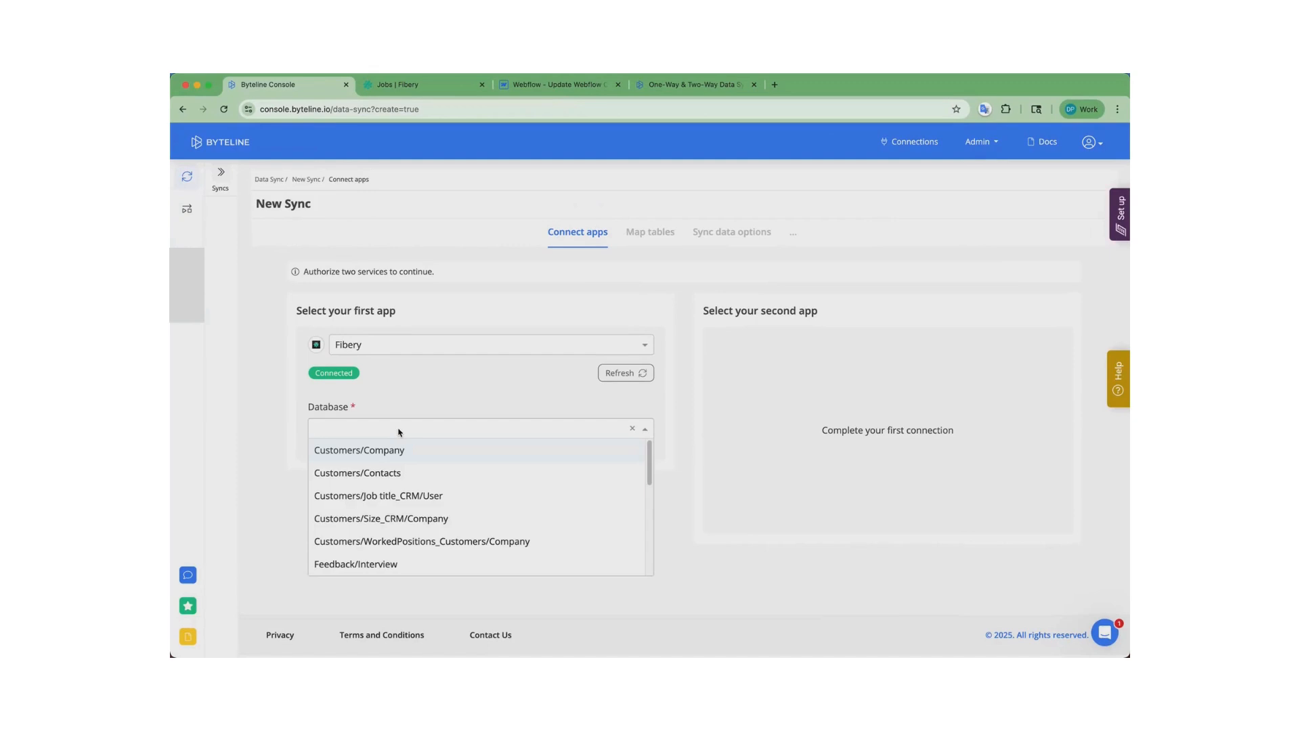
type("jo")
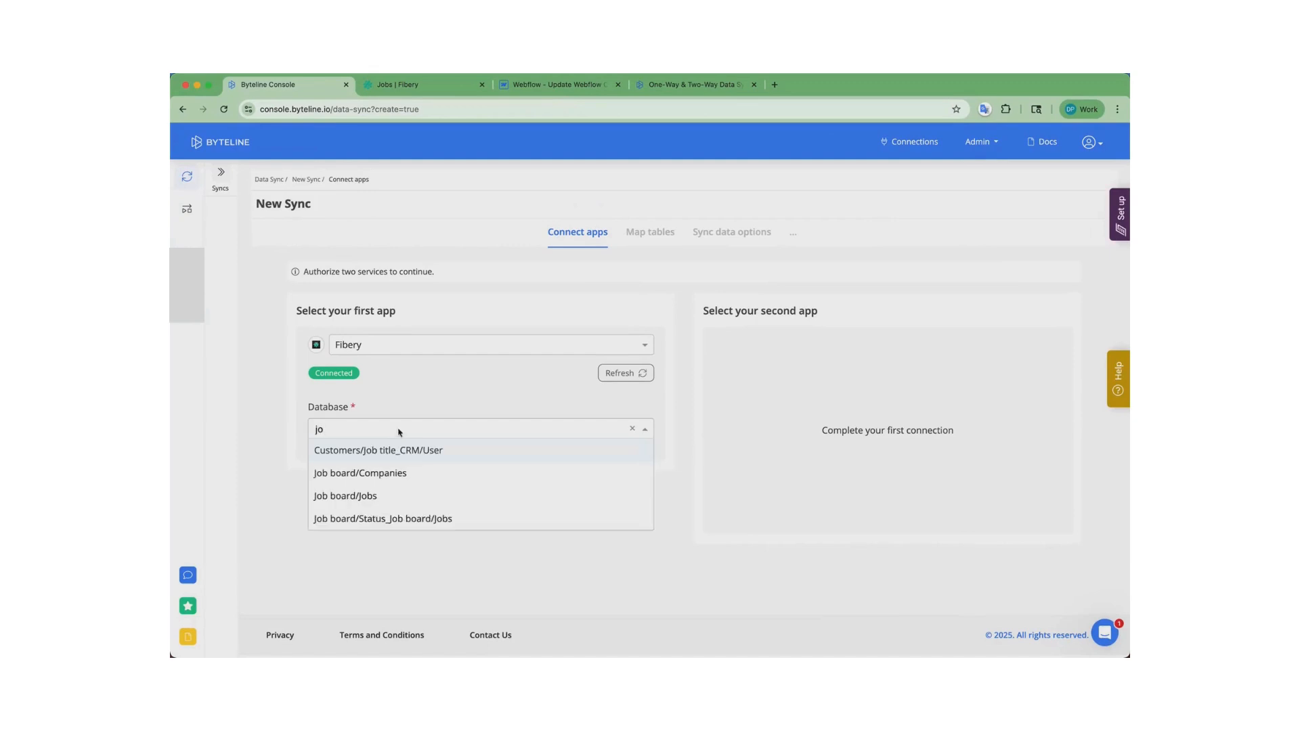
left_click(340, 497)
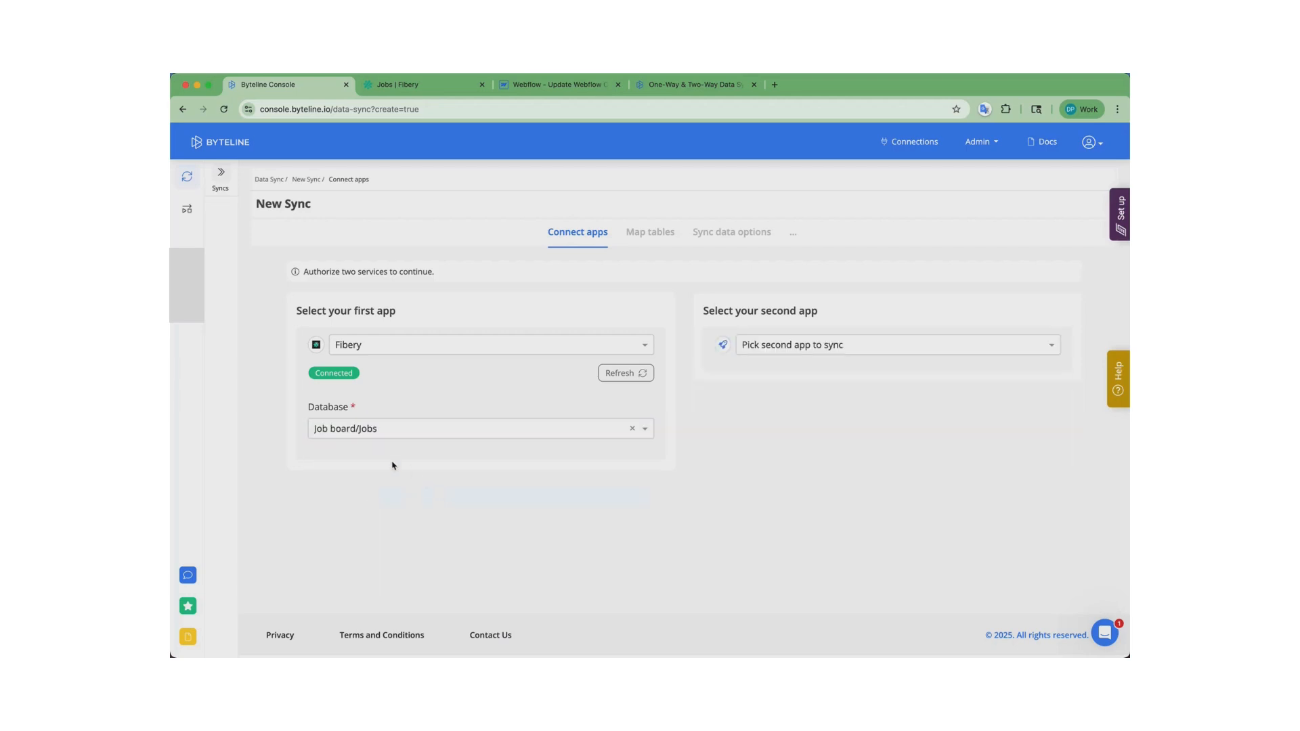
Choose Webflow as the second app with data type CMS - Collection and site Update Webflow CMS Items, and continue to table mapping
left_click(798, 348)
type("we")
left_click(780, 392)
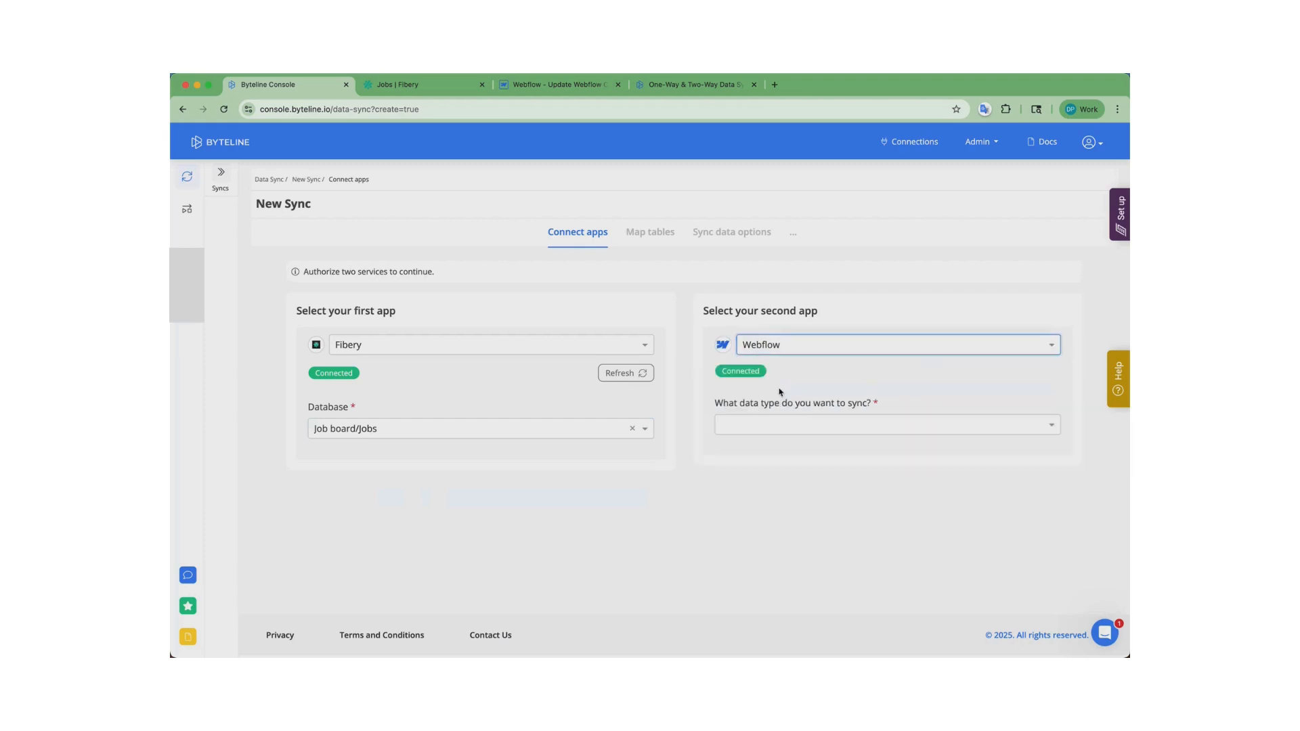
left_click(757, 424)
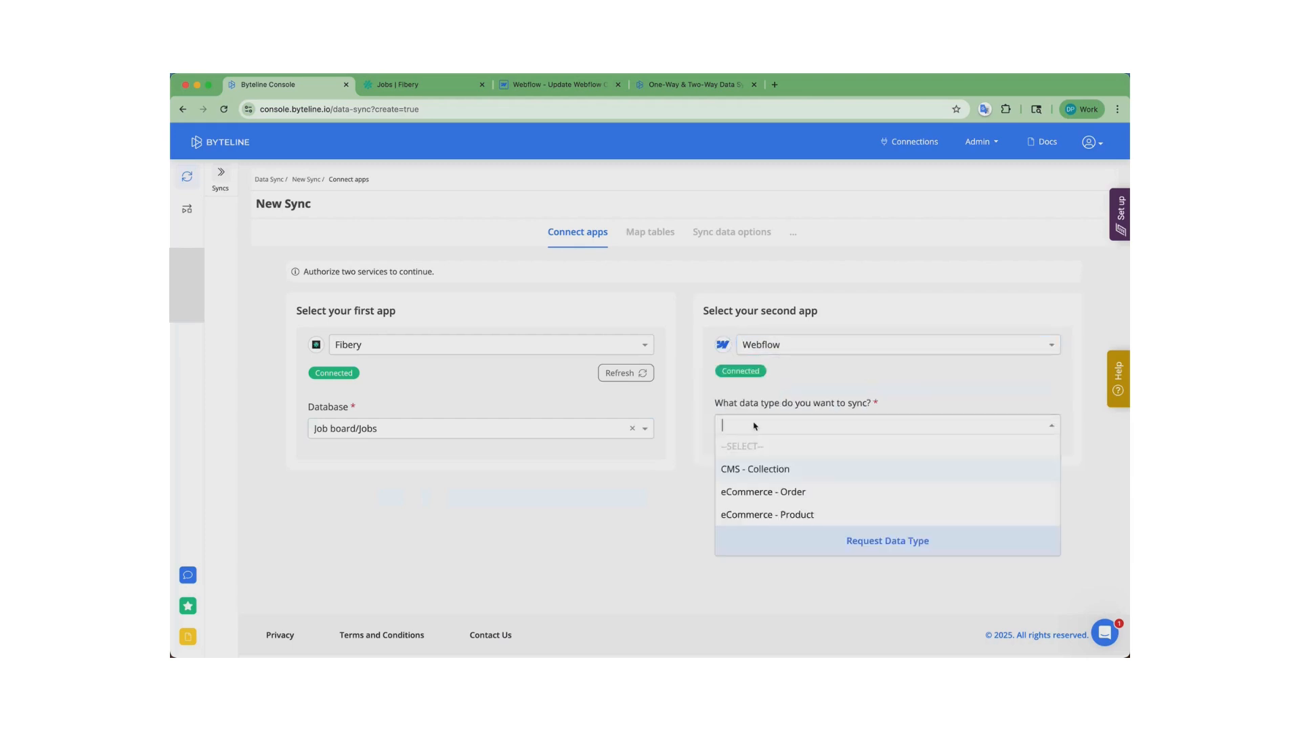
left_click(764, 468)
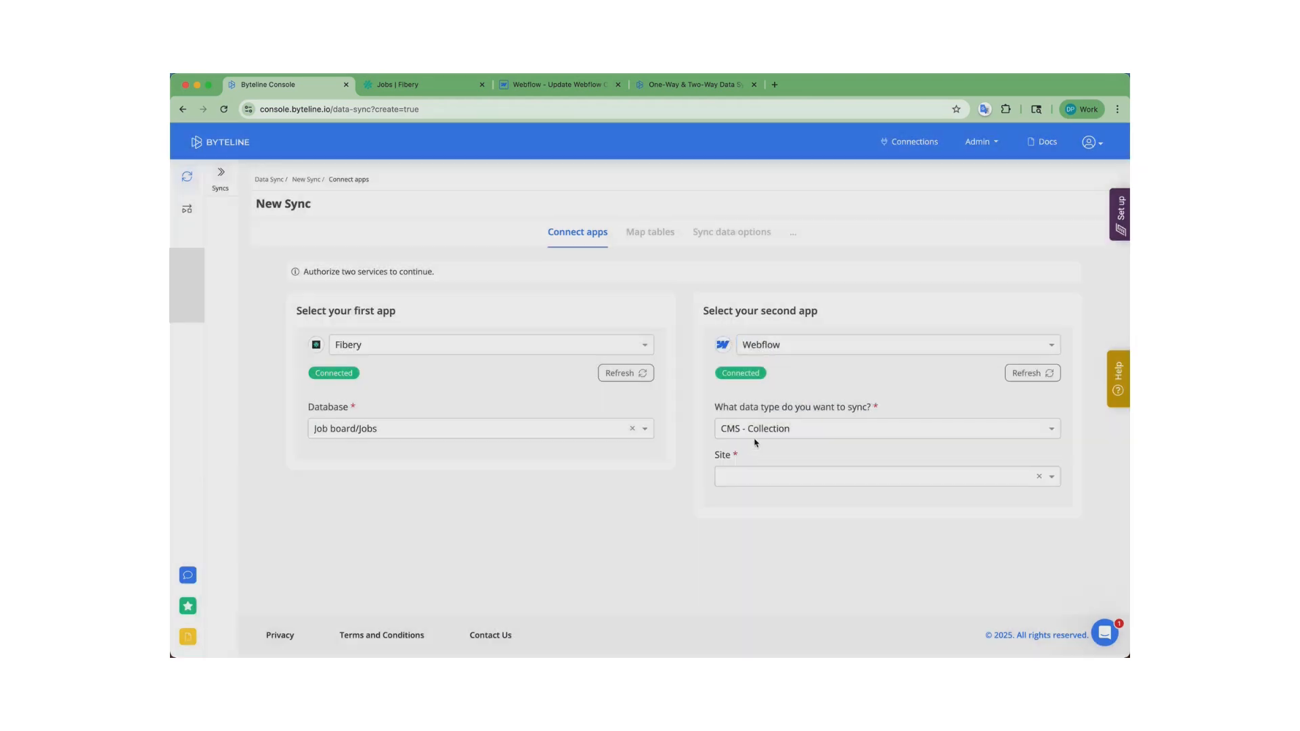
left_click(744, 482)
left_click(755, 500)
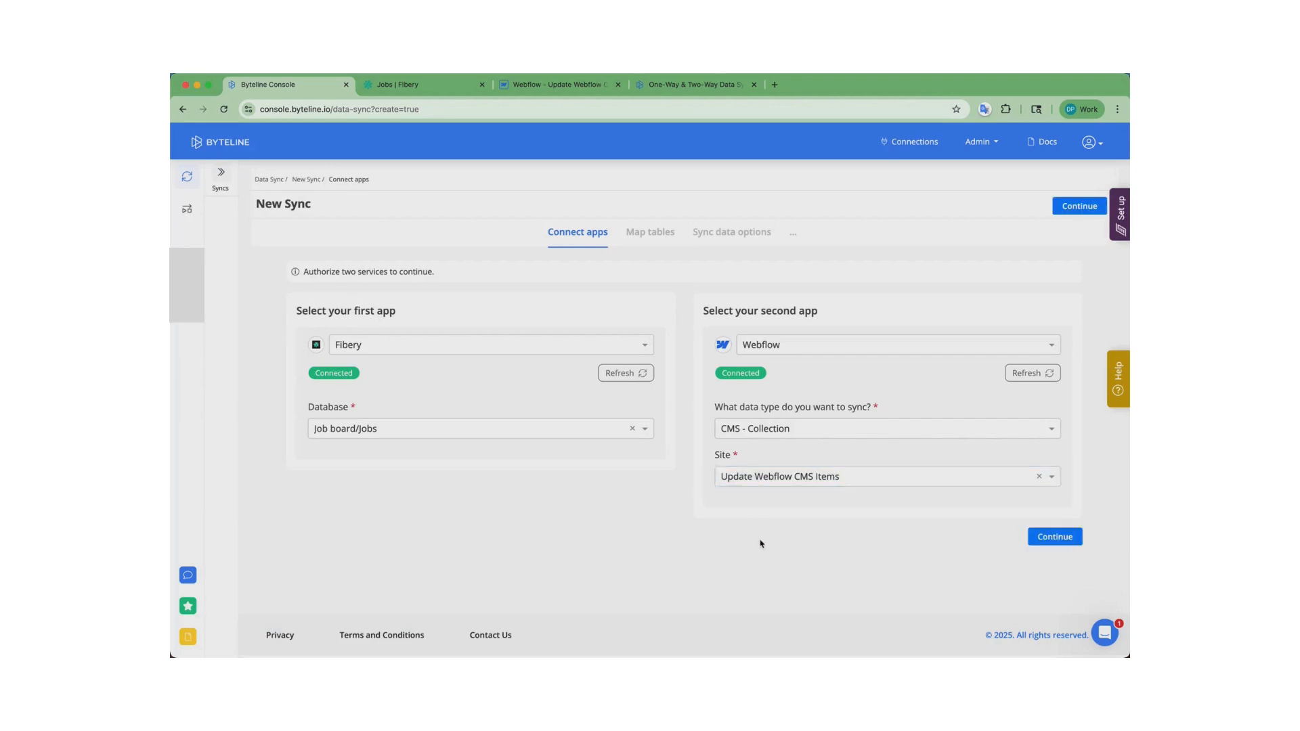
left_click(1036, 539)
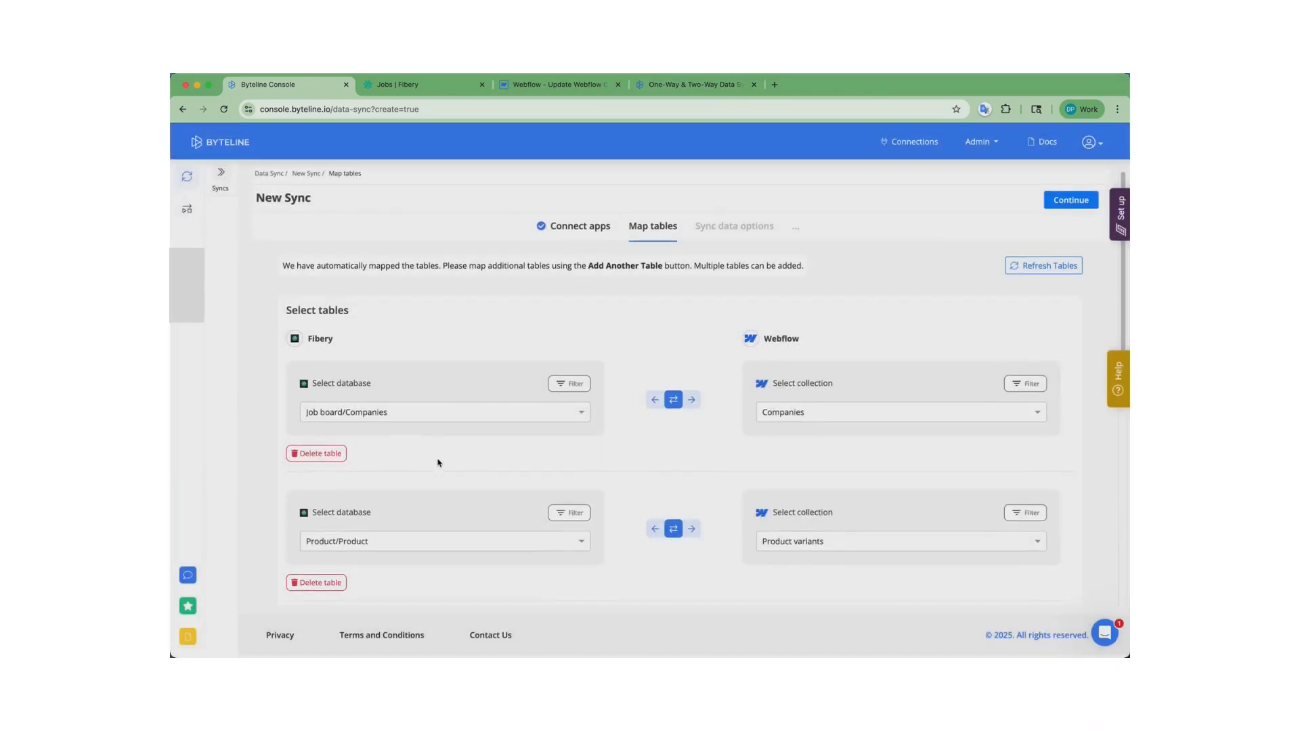
Delete the automatic table mappings for Job board/Companies and Product/Product
scroll(437, 455, "down", 1)
scroll(437, 460, "down", 3)
scroll(406, 447, "up", 4)
left_click(316, 459)
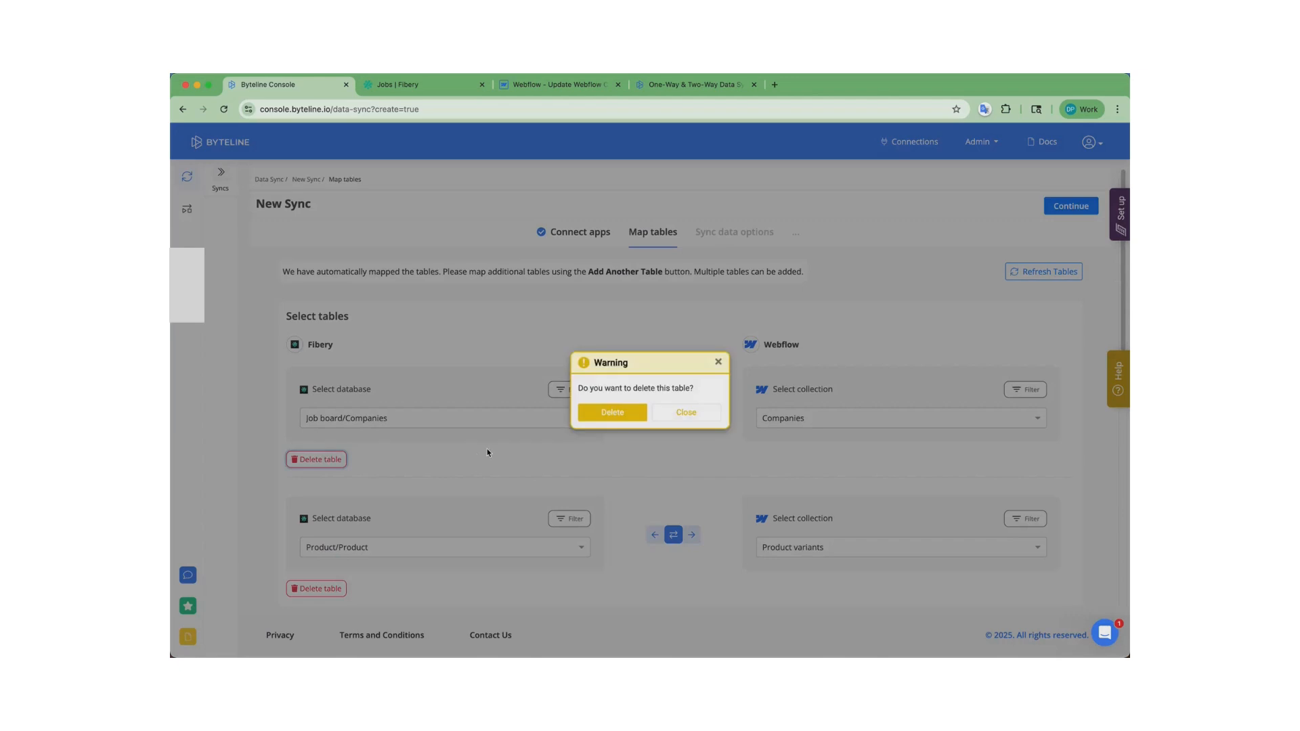
left_click(603, 414)
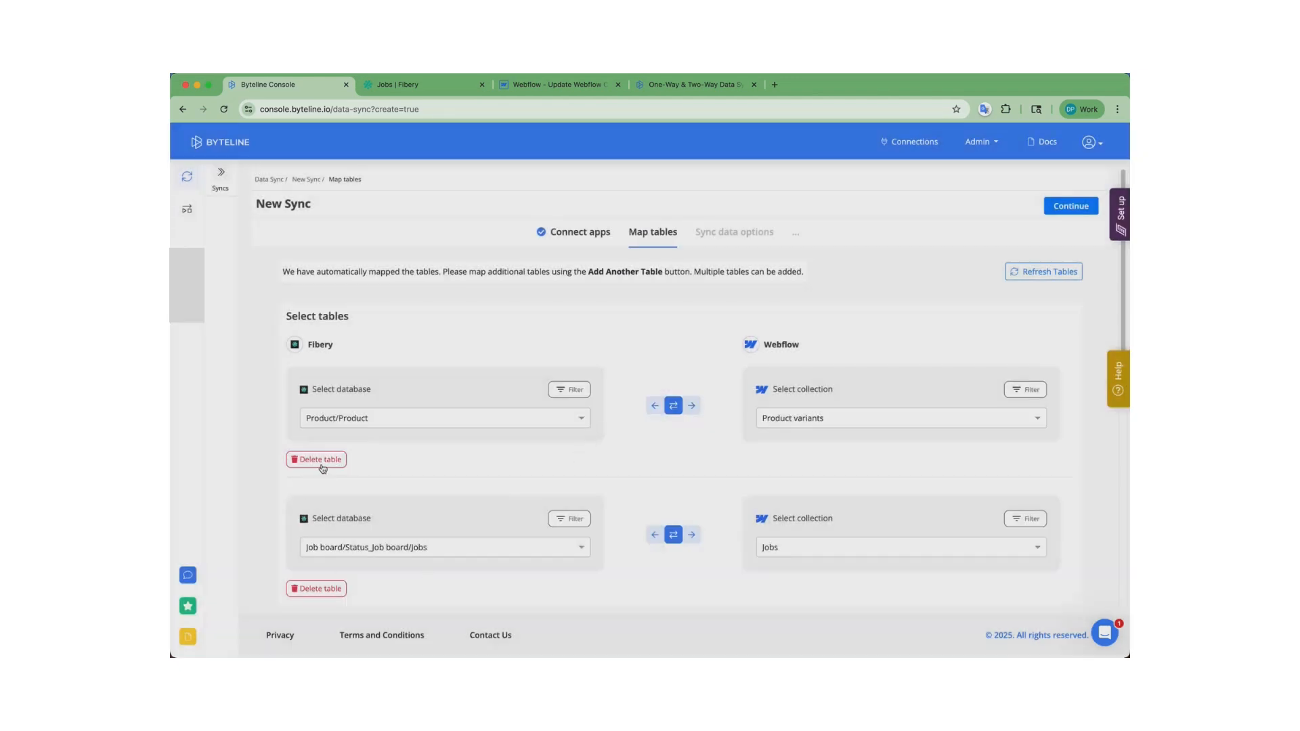
left_click(322, 465)
left_click(609, 414)
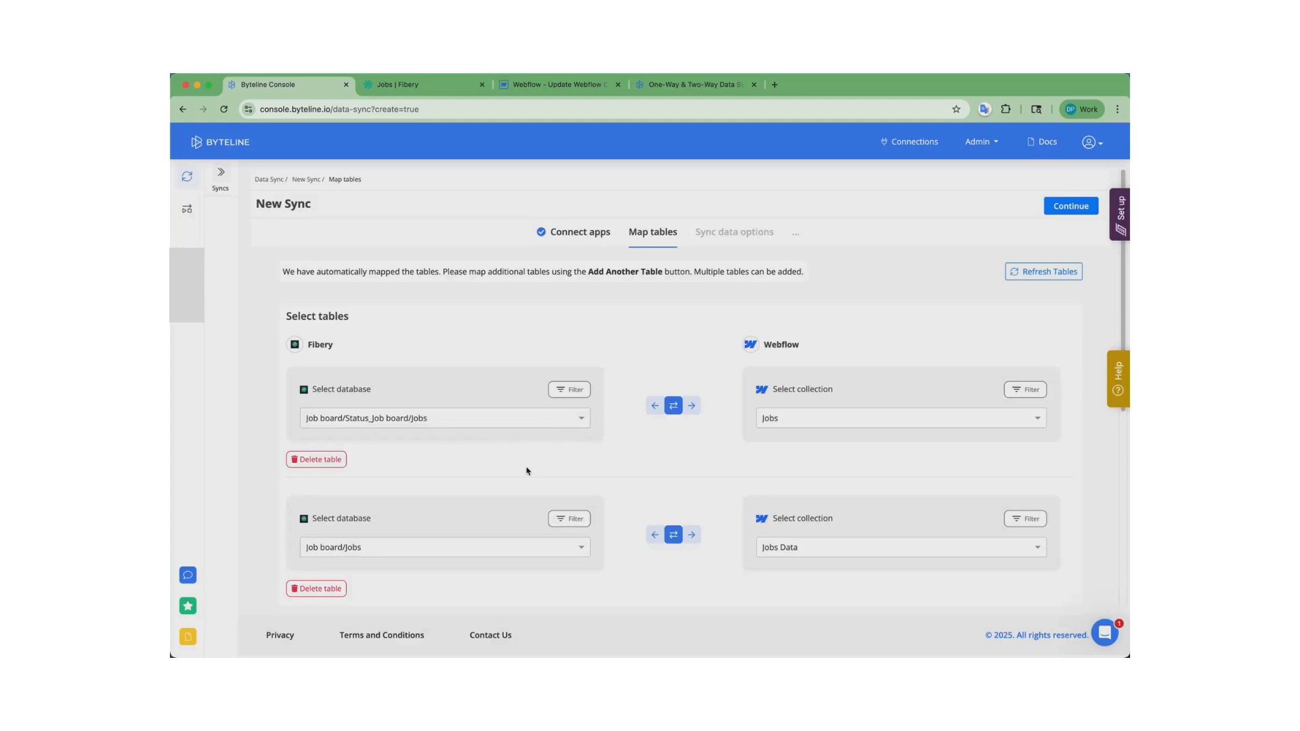
Map the Fibery Job board/Jobs database to the Webflow Jobs collection
scroll(528, 470, "down", 2)
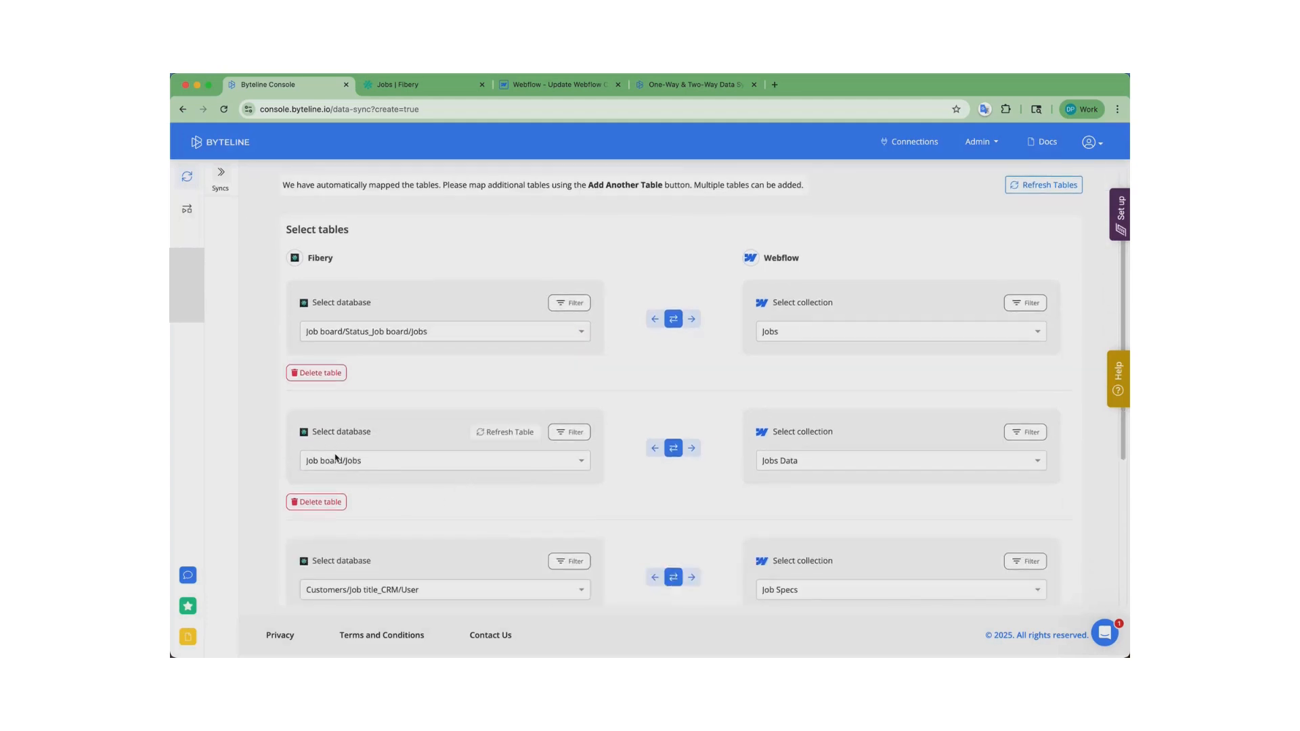
left_click(790, 462)
scroll(809, 542, "down", 3)
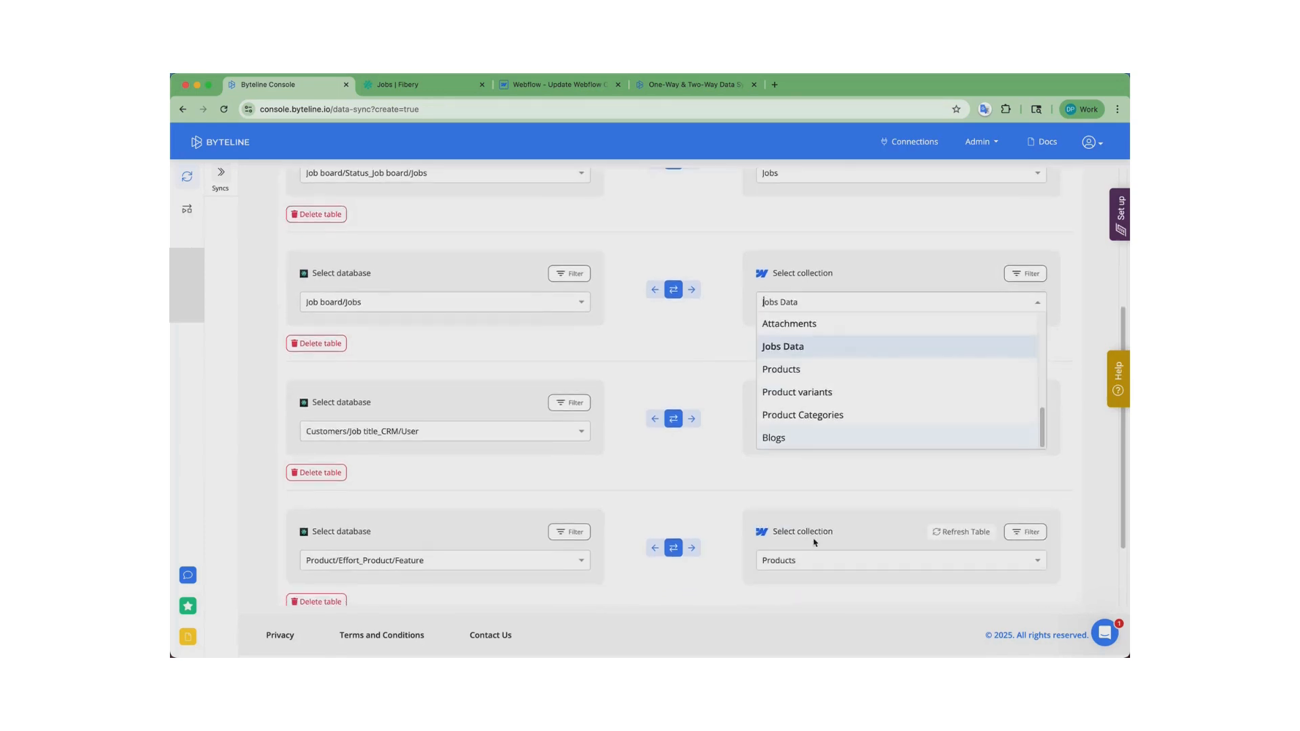
scroll(865, 299, "down", 3)
scroll(877, 371, "up", 2)
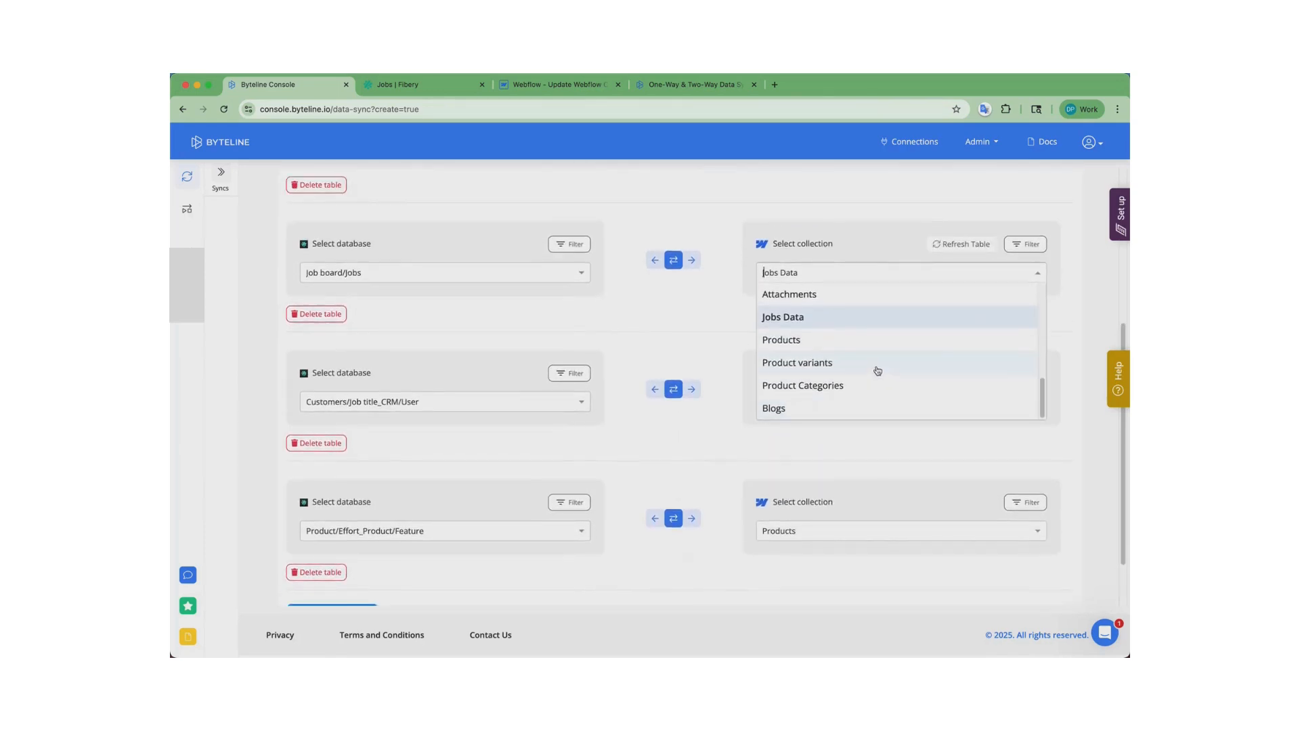
scroll(1044, 406, "up", 3)
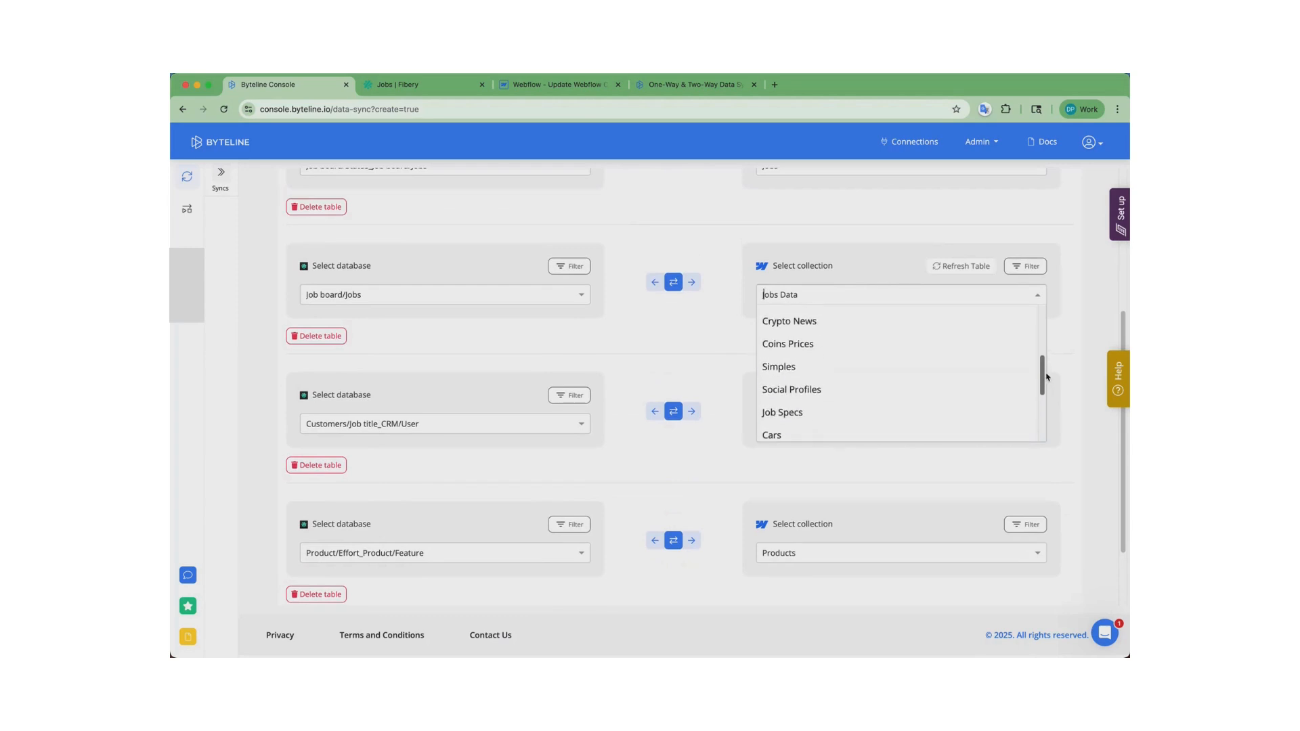
type("Jobs")
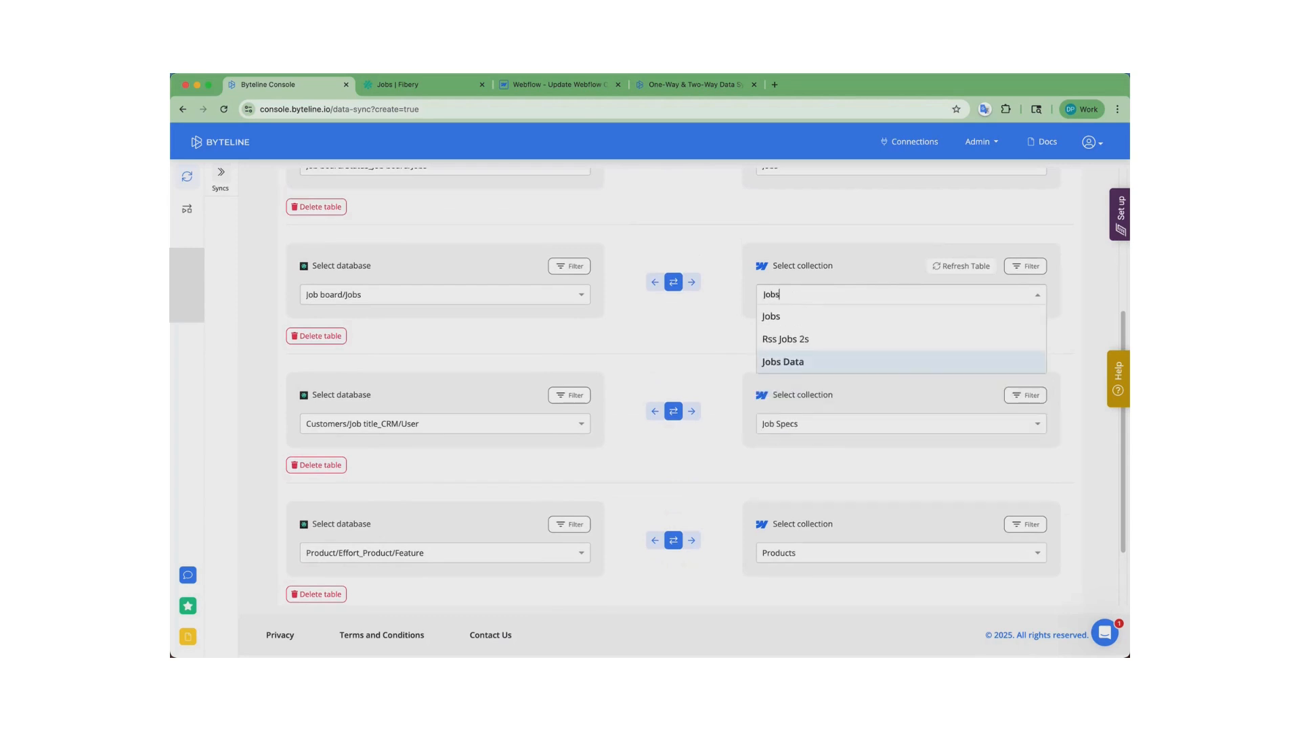
left_click(796, 318)
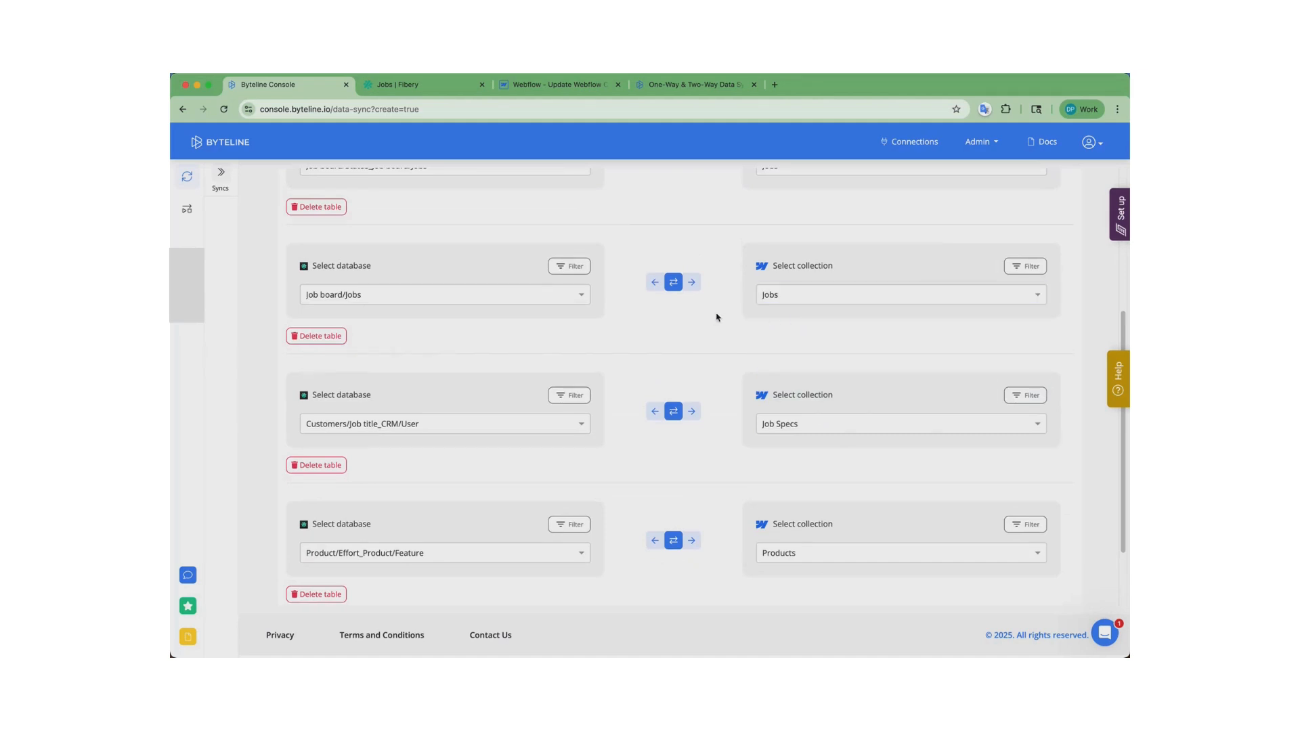
Delete the mappings for Job board/Status_Job board/Jobs, Customers/Job title_CRM/User and Product/Effort_Product/Feature, keeping only Job board/Jobs
scroll(752, 349, "up", 5)
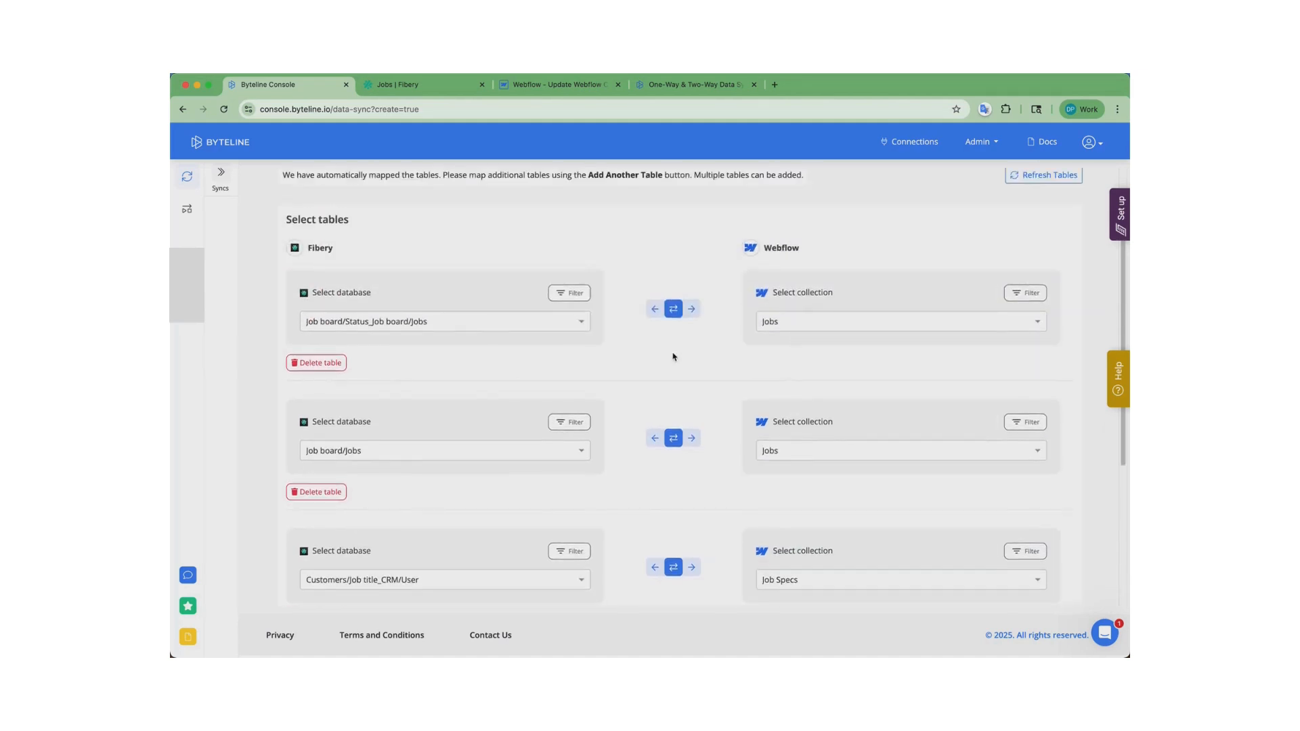
left_click(336, 362)
left_click(613, 413)
scroll(642, 415, "down", 2)
left_click(325, 409)
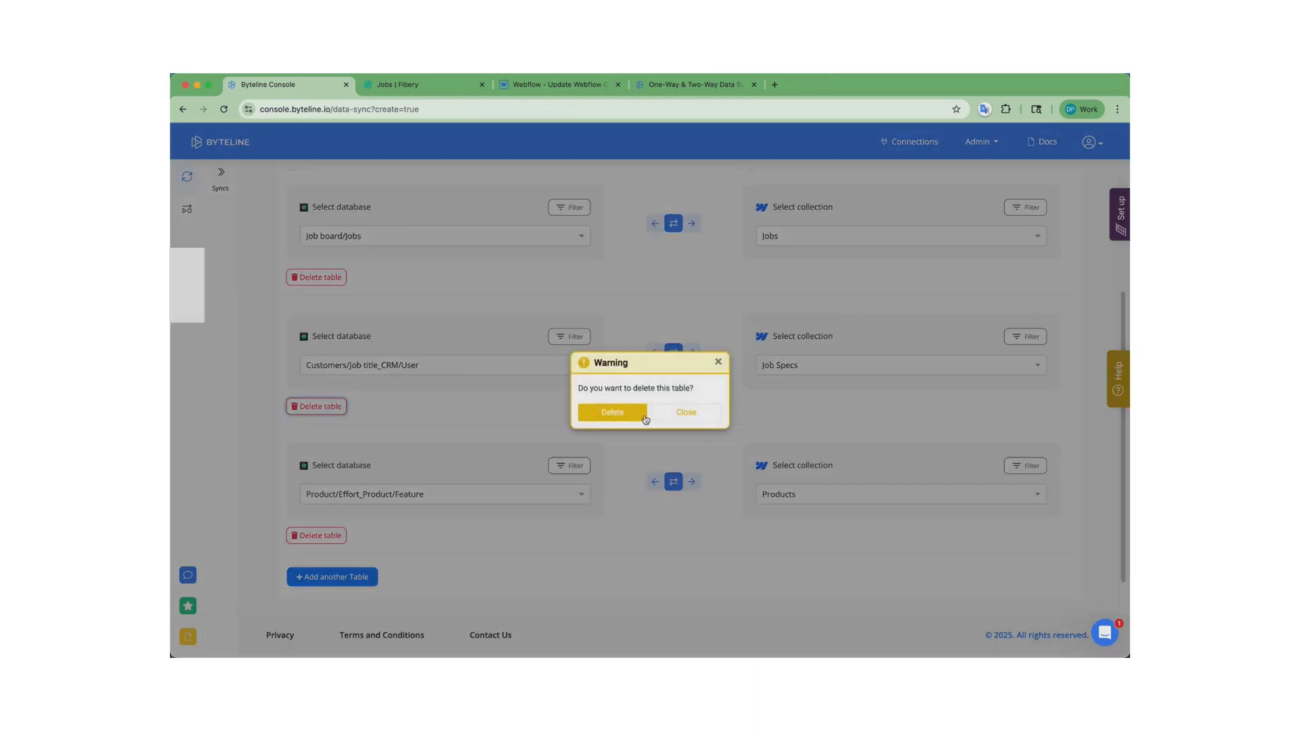
left_click(628, 416)
left_click(310, 501)
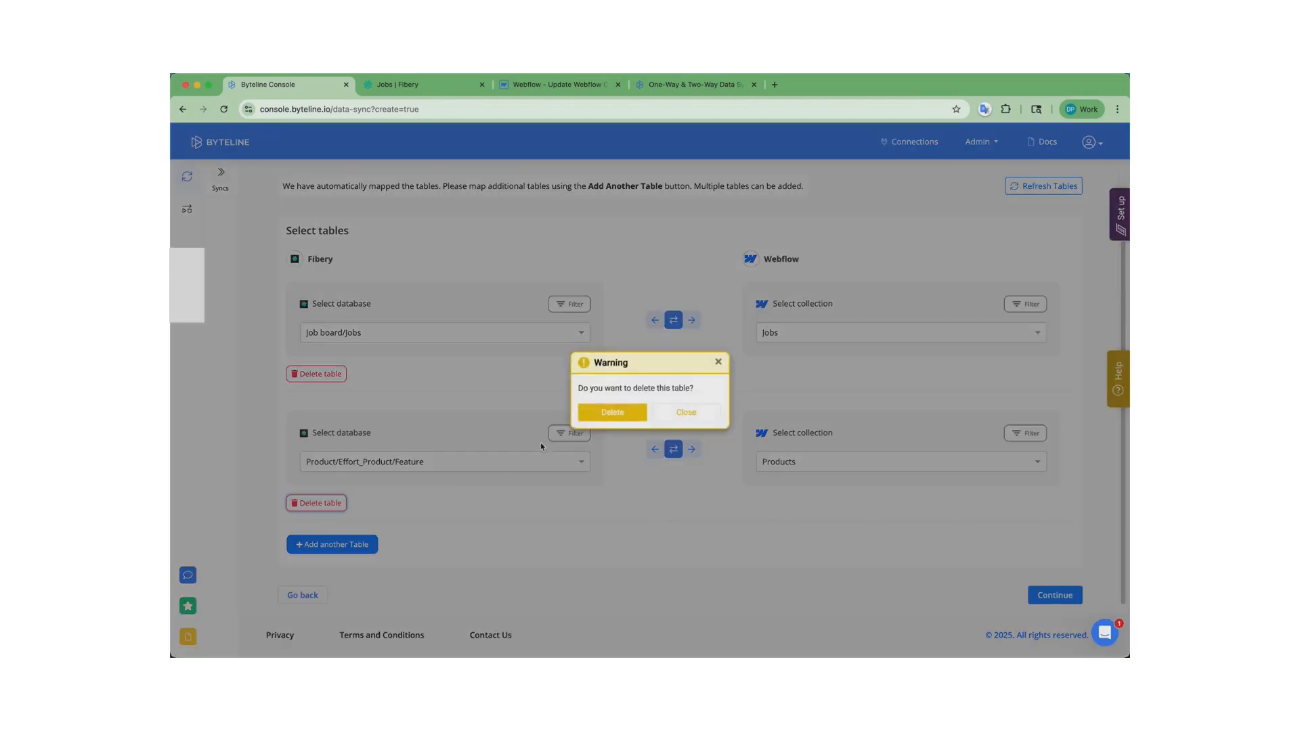
left_click(606, 421)
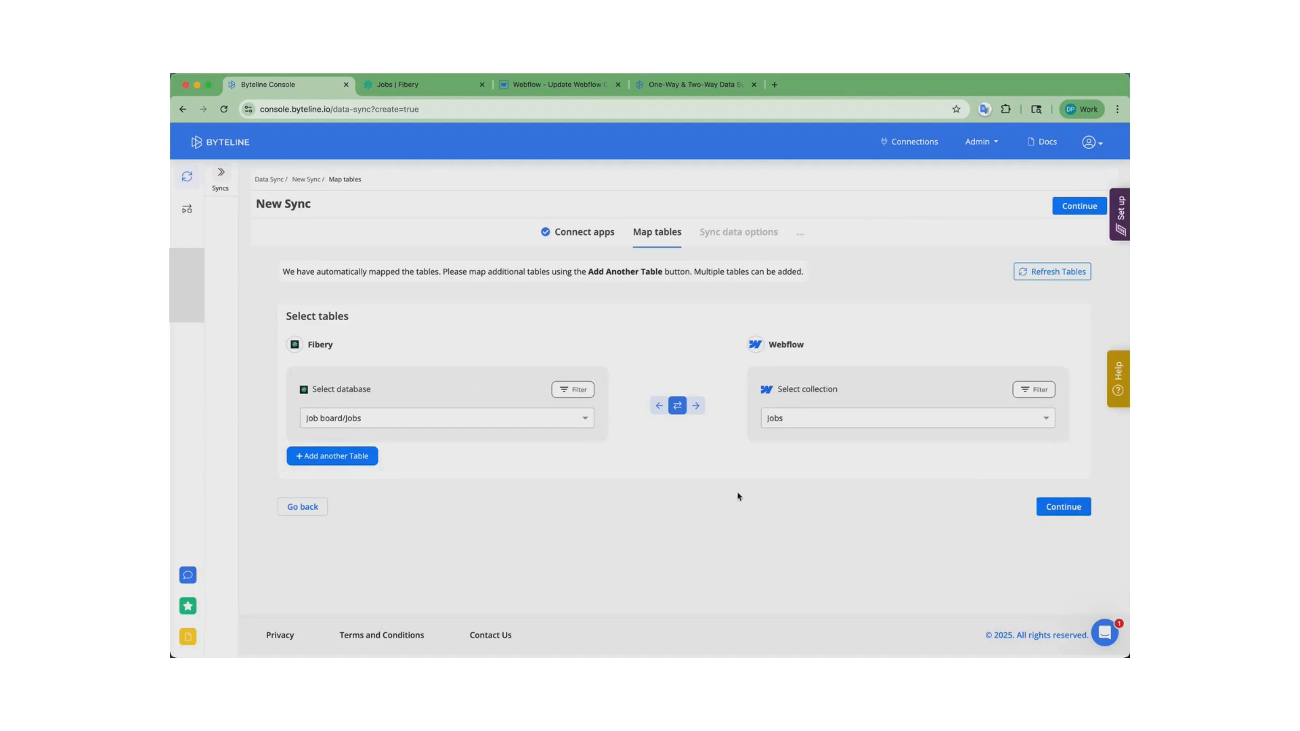
View the filter settings of the Fibery Job board/Jobs database
mouse_move(575, 391)
left_click(576, 391)
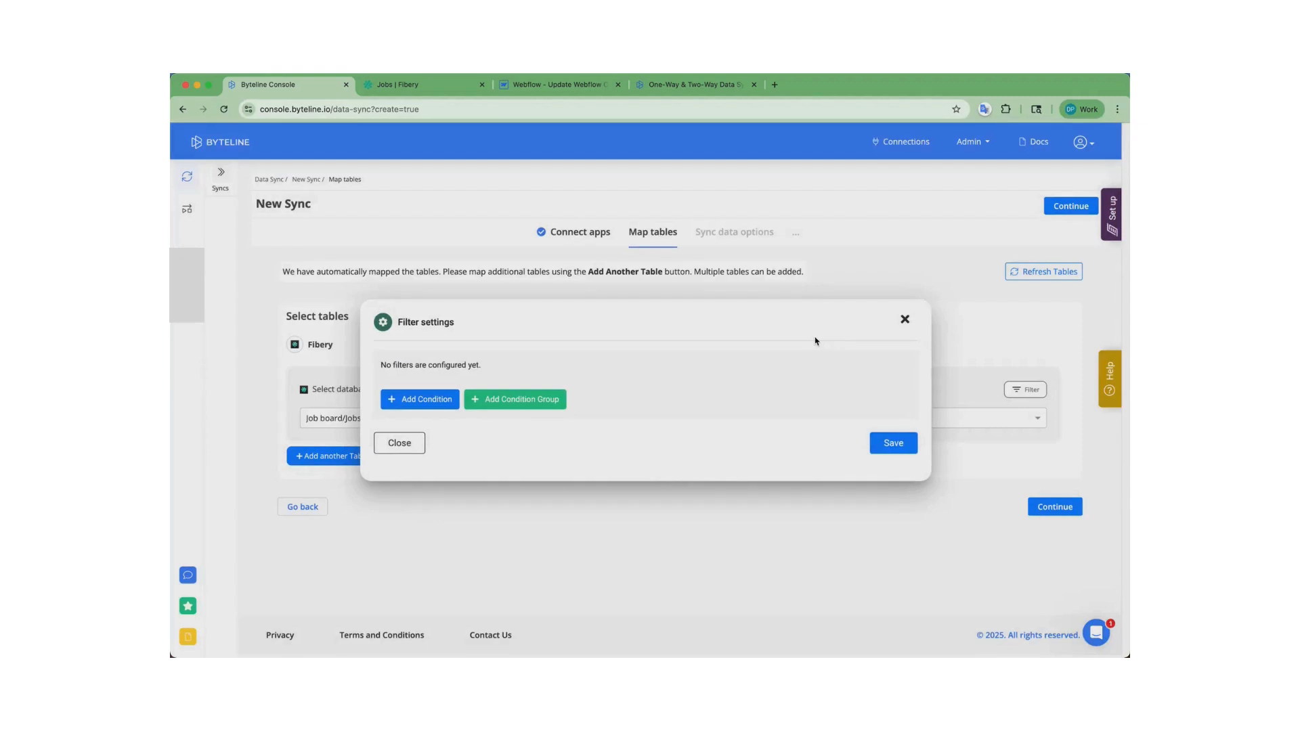
left_click(904, 319)
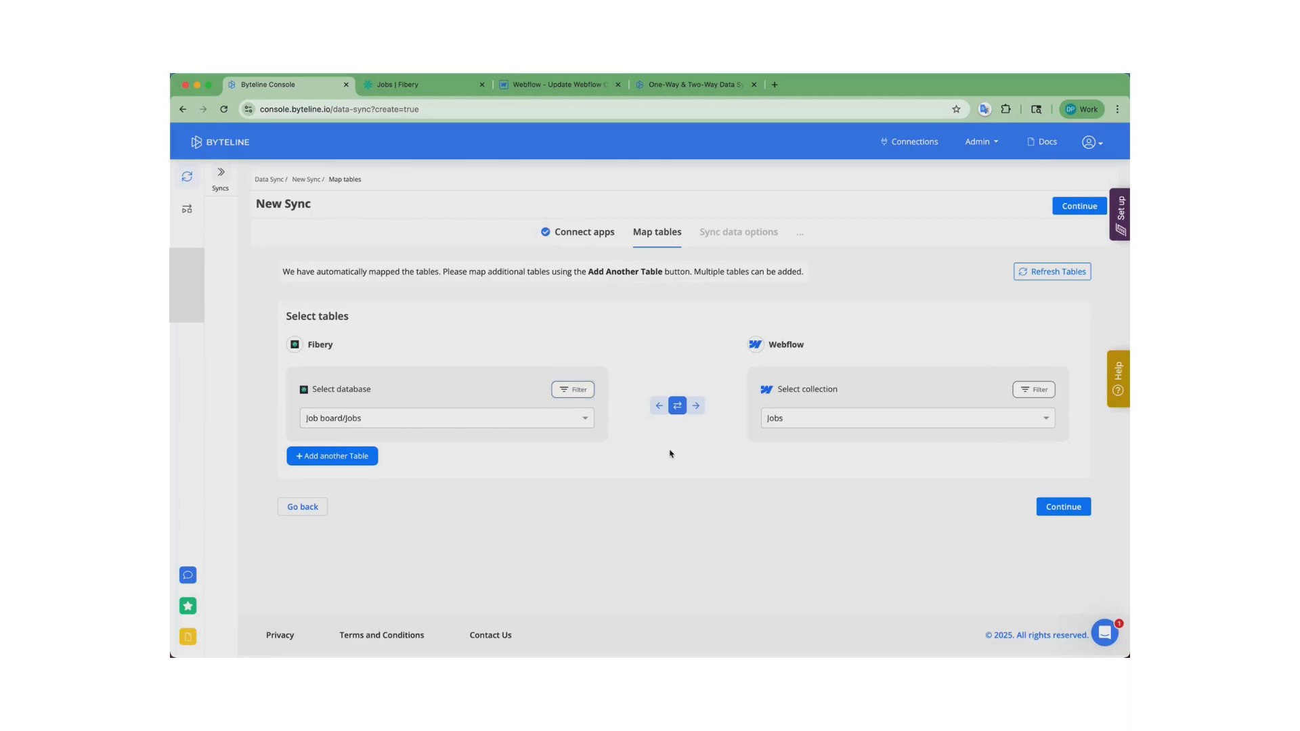
Accept the table mapping, keep the Existing Data and Future Changes sync option, and continue to field mapping
left_click(1063, 507)
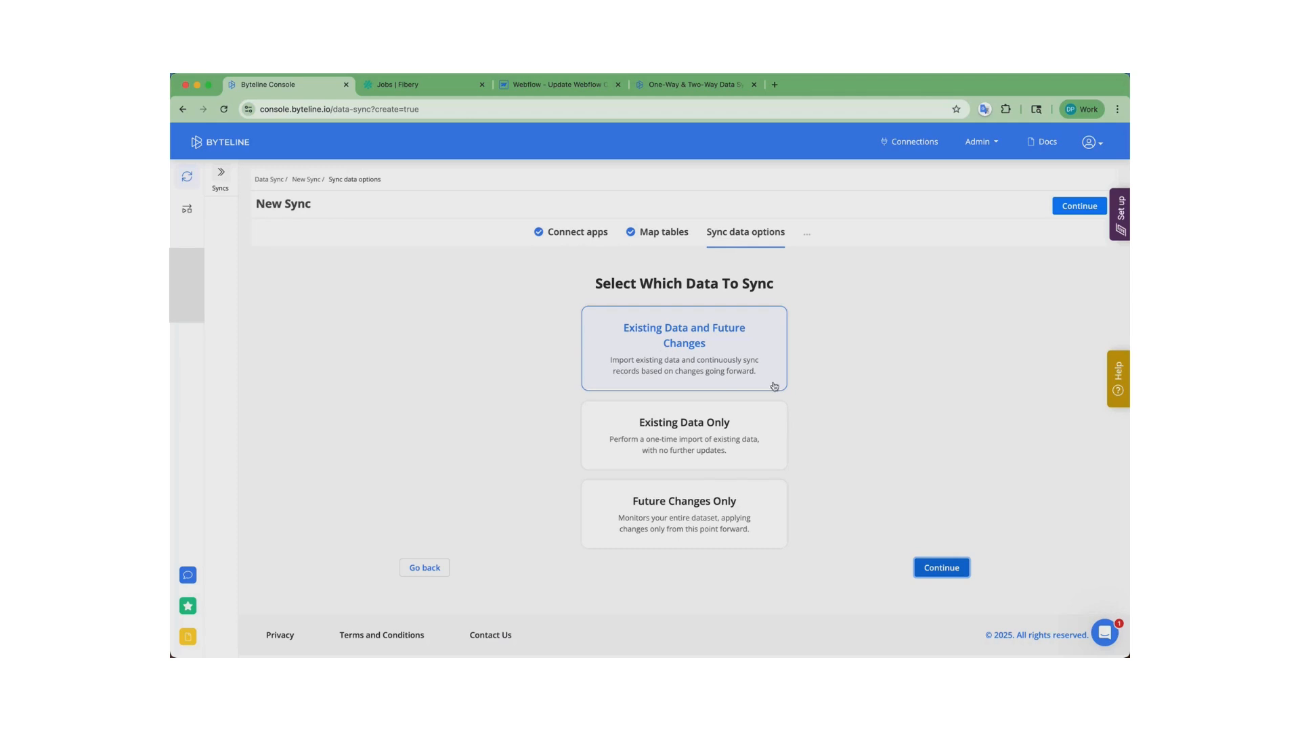
left_click(941, 568)
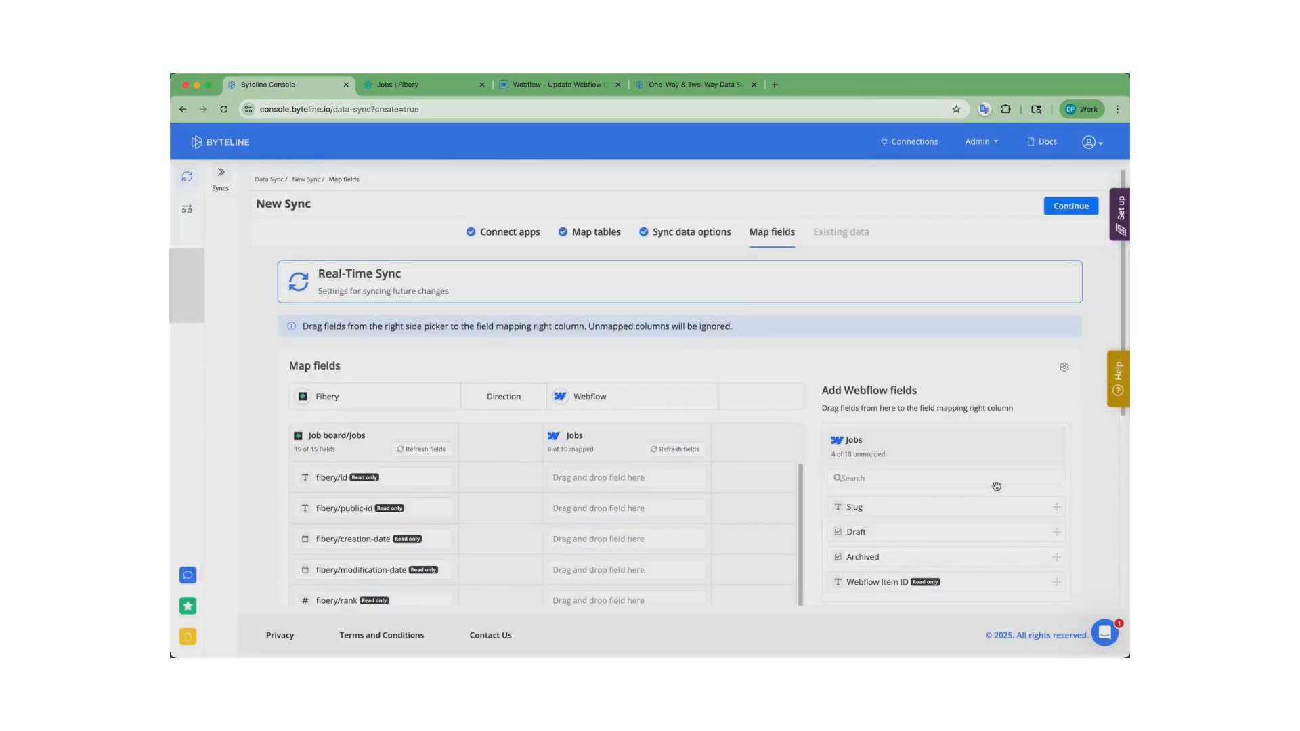
Review the automatic field mappings, keep them all two-way, and continue to the existing data settings
scroll(894, 502, "down", 2)
scroll(765, 501, "down", 2)
scroll(800, 500, "down", 2)
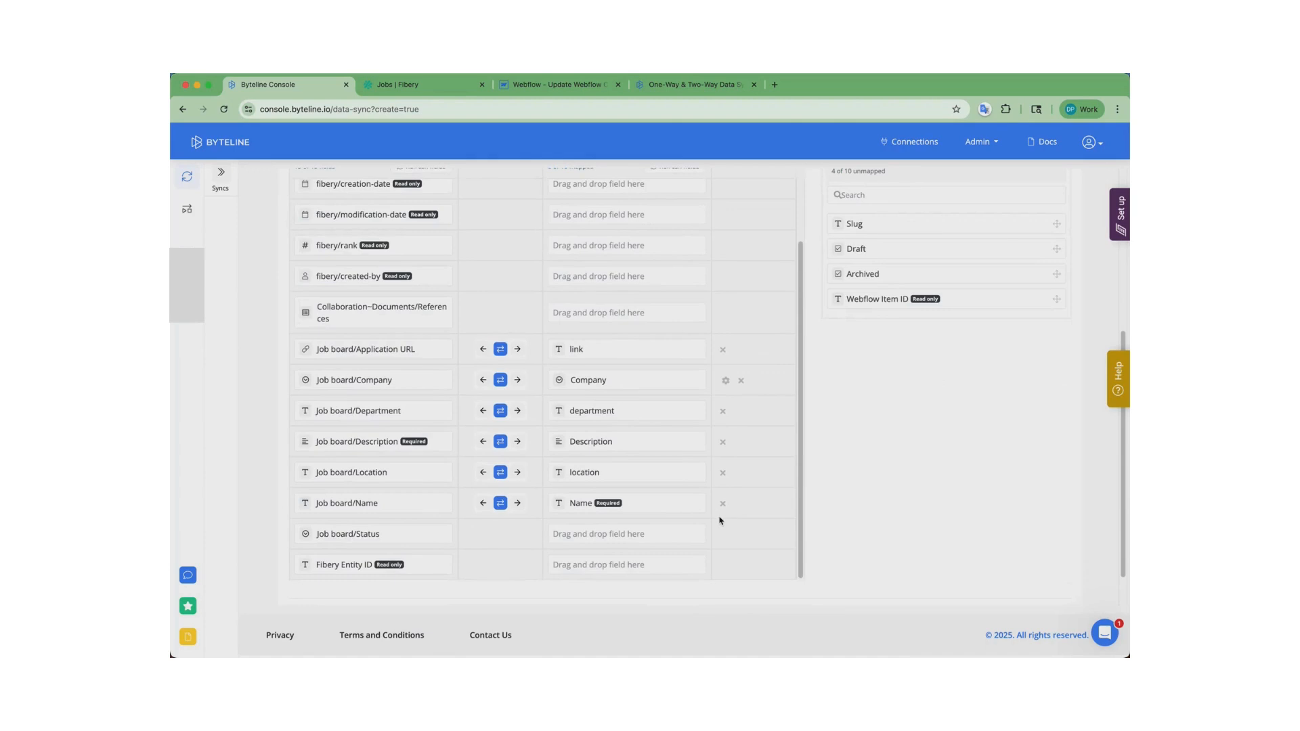
scroll(720, 519, "down", 2)
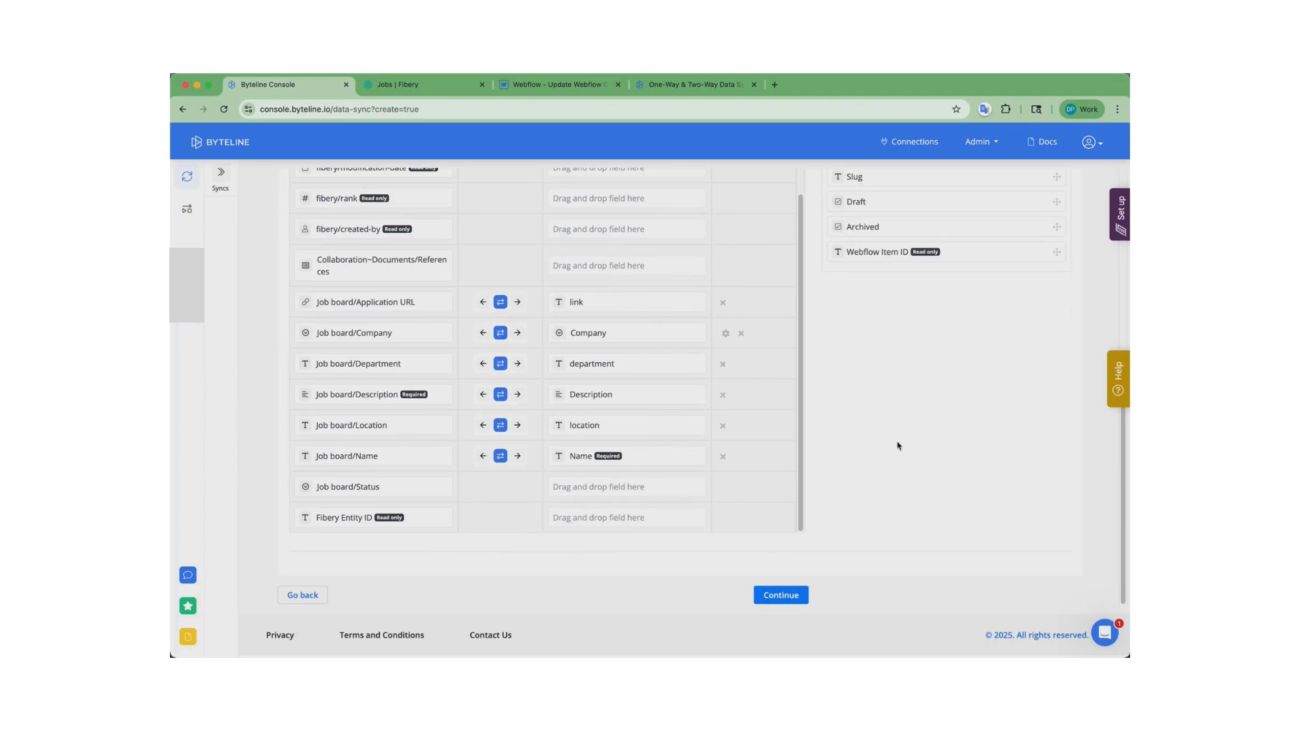
scroll(897, 445, "up", 3)
scroll(897, 445, "down", 2)
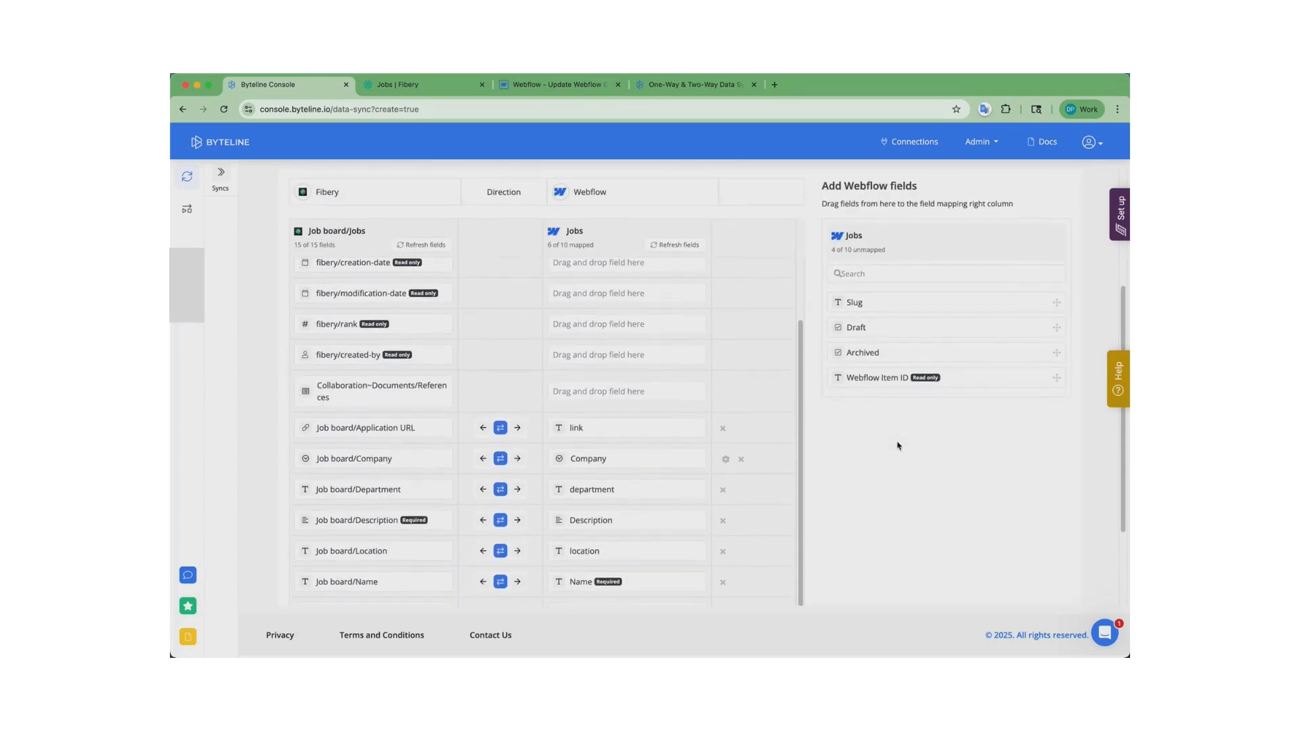
scroll(601, 432, "down", 3)
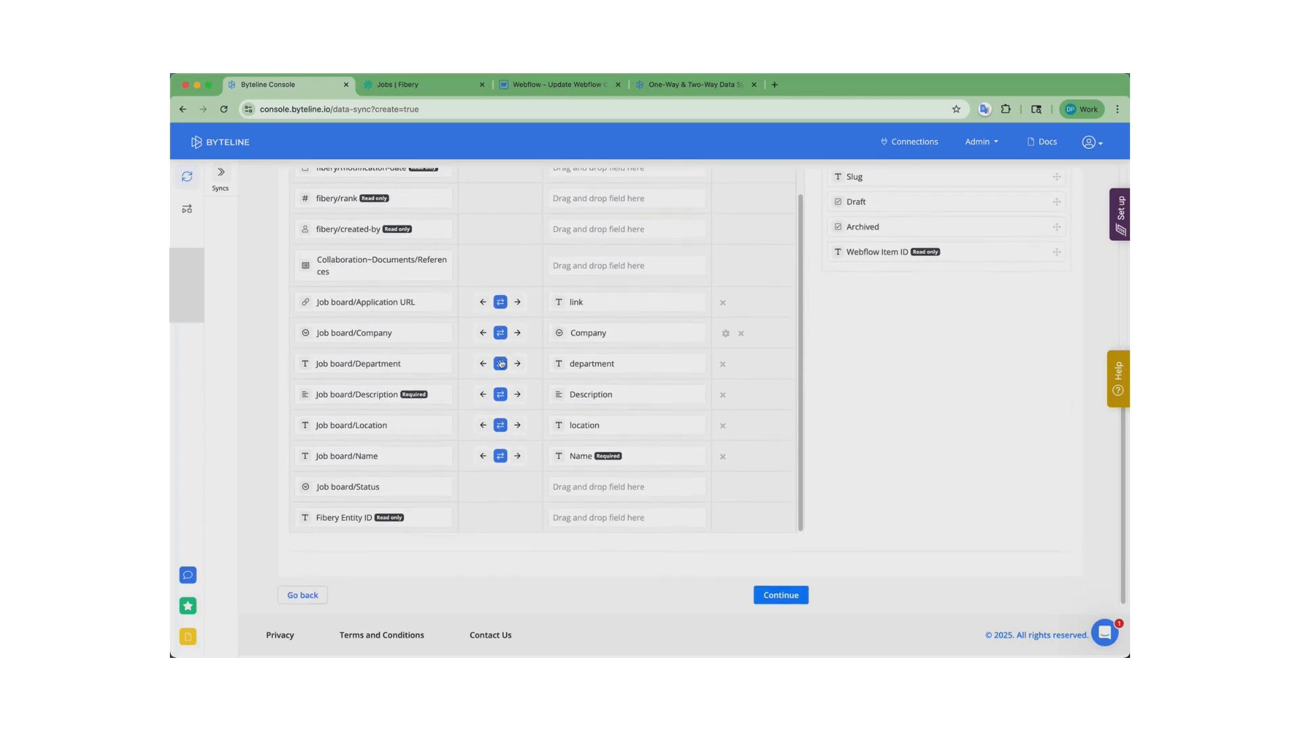
left_click(519, 303)
left_click(500, 304)
left_click(781, 595)
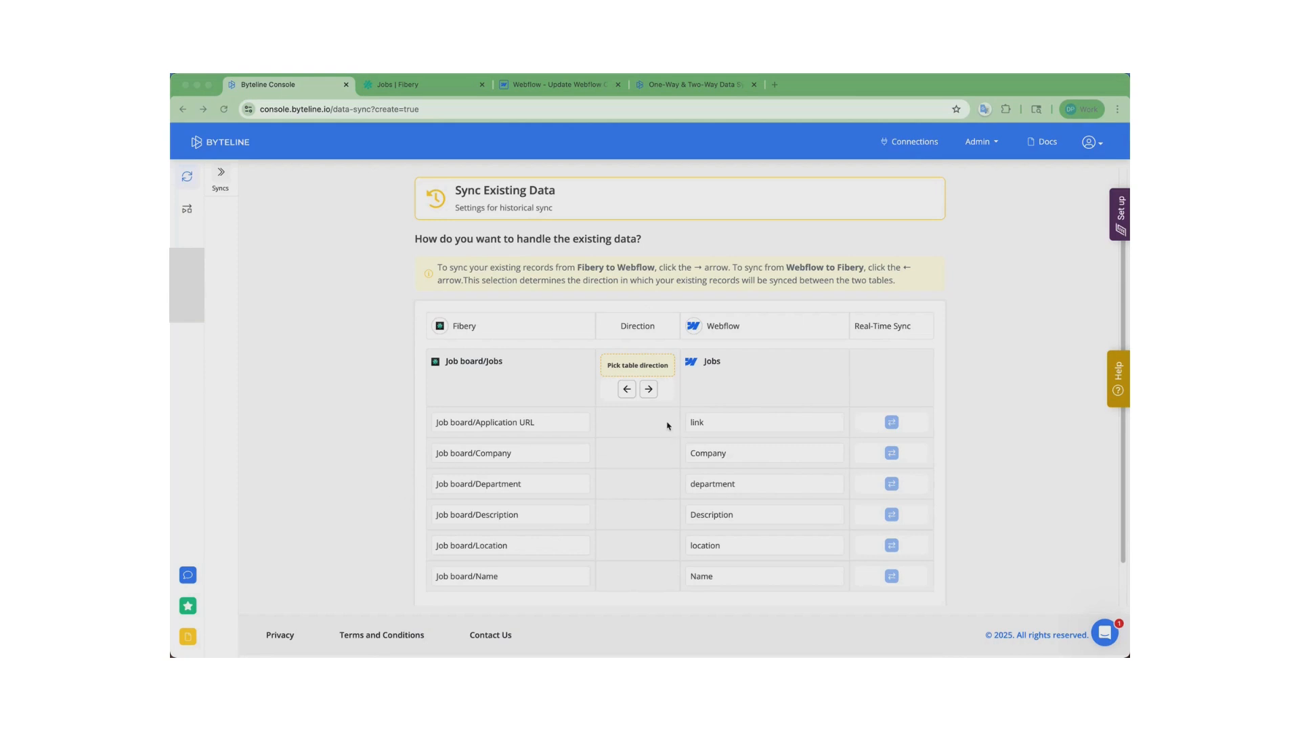
Set the existing data to sync from Fibery Job board/Jobs to Webflow Jobs and generate the sync preview
left_click(649, 390)
scroll(1034, 557, "down", 2)
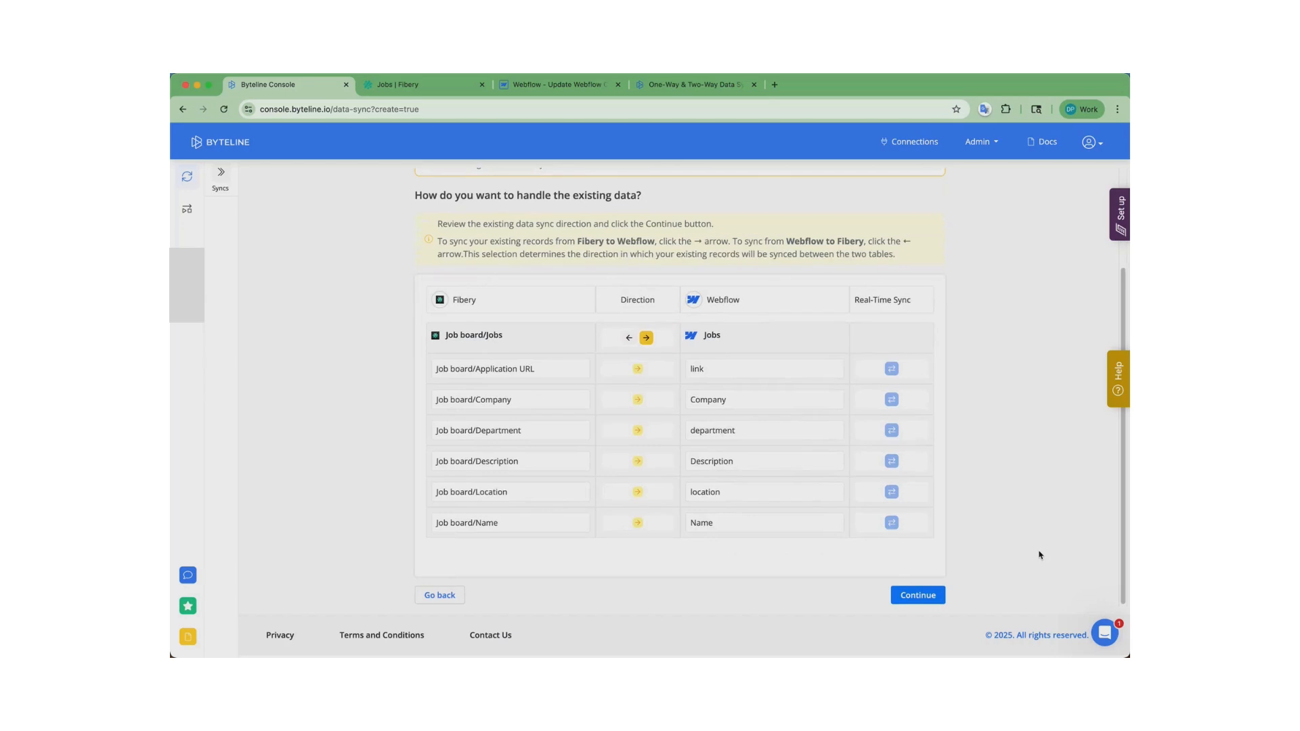
left_click(918, 595)
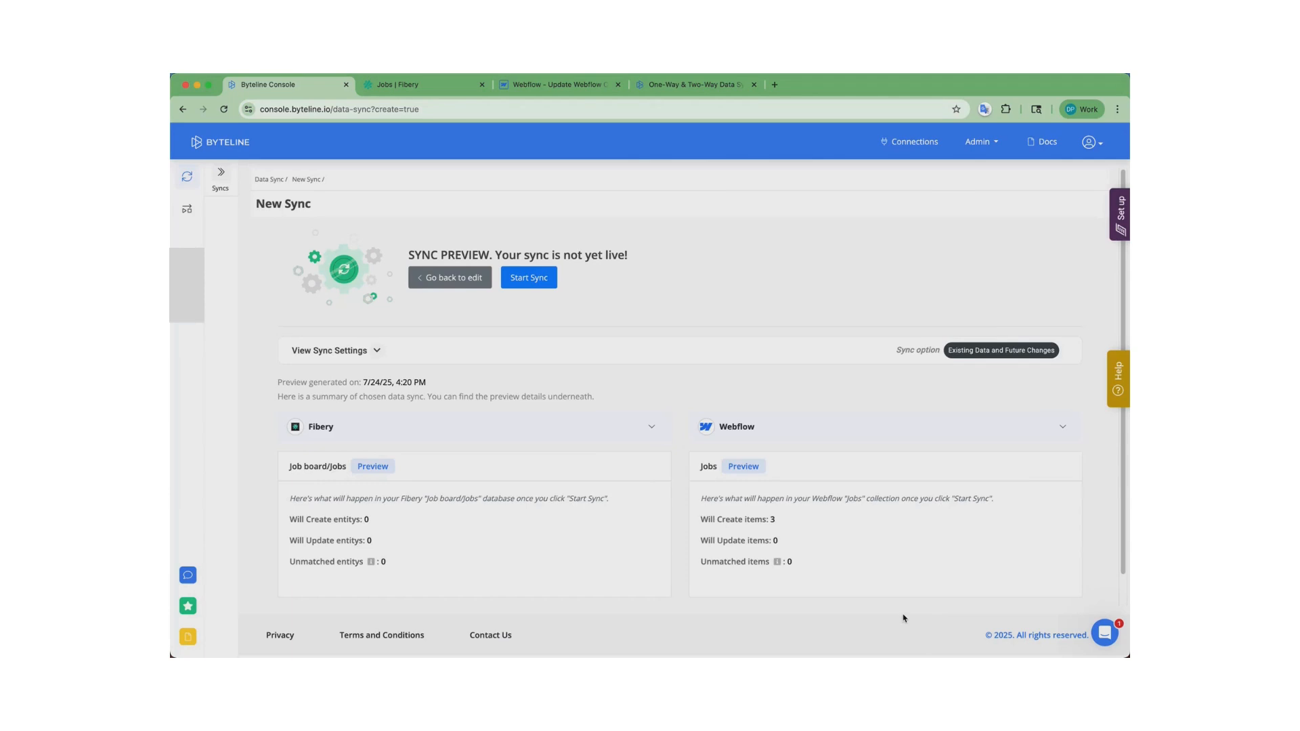
Check the sync preview against the records in the Fibery Jobs database and the Webflow Jobs collection
scroll(860, 574, "down", 1)
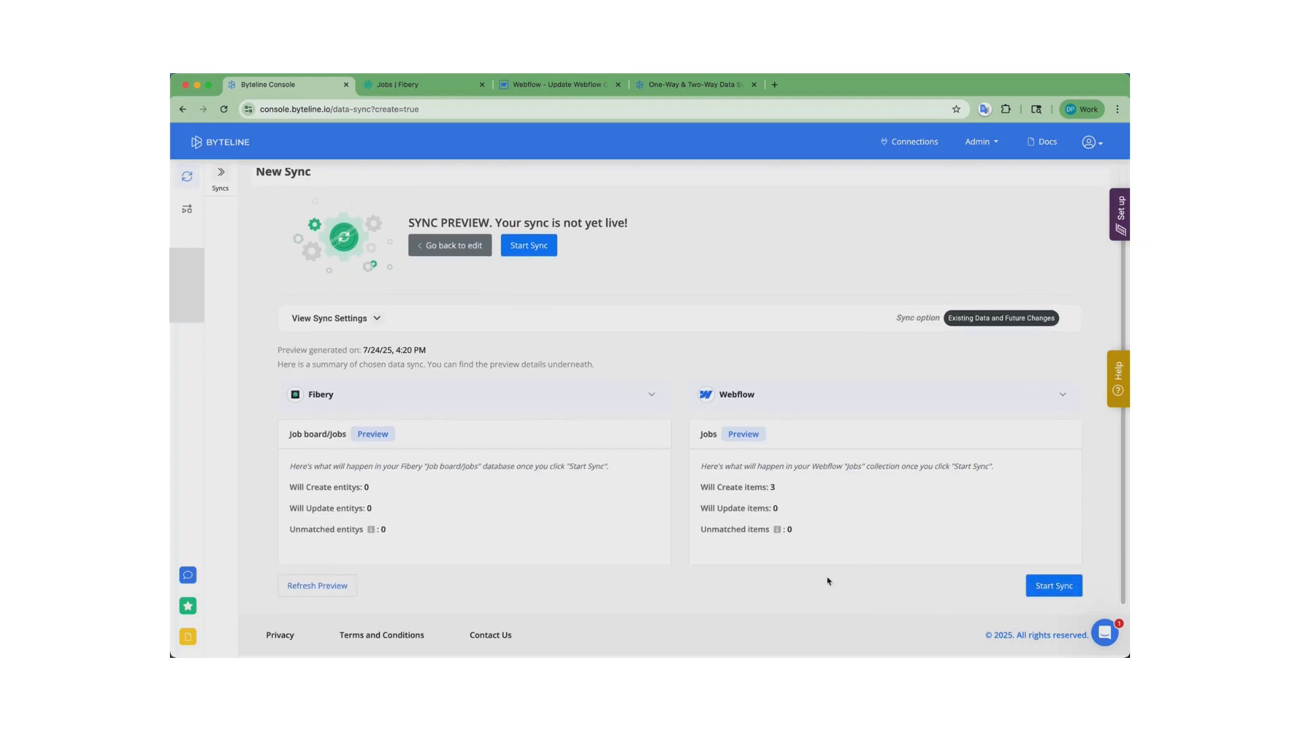
mouse_move(714, 529)
left_click(400, 84)
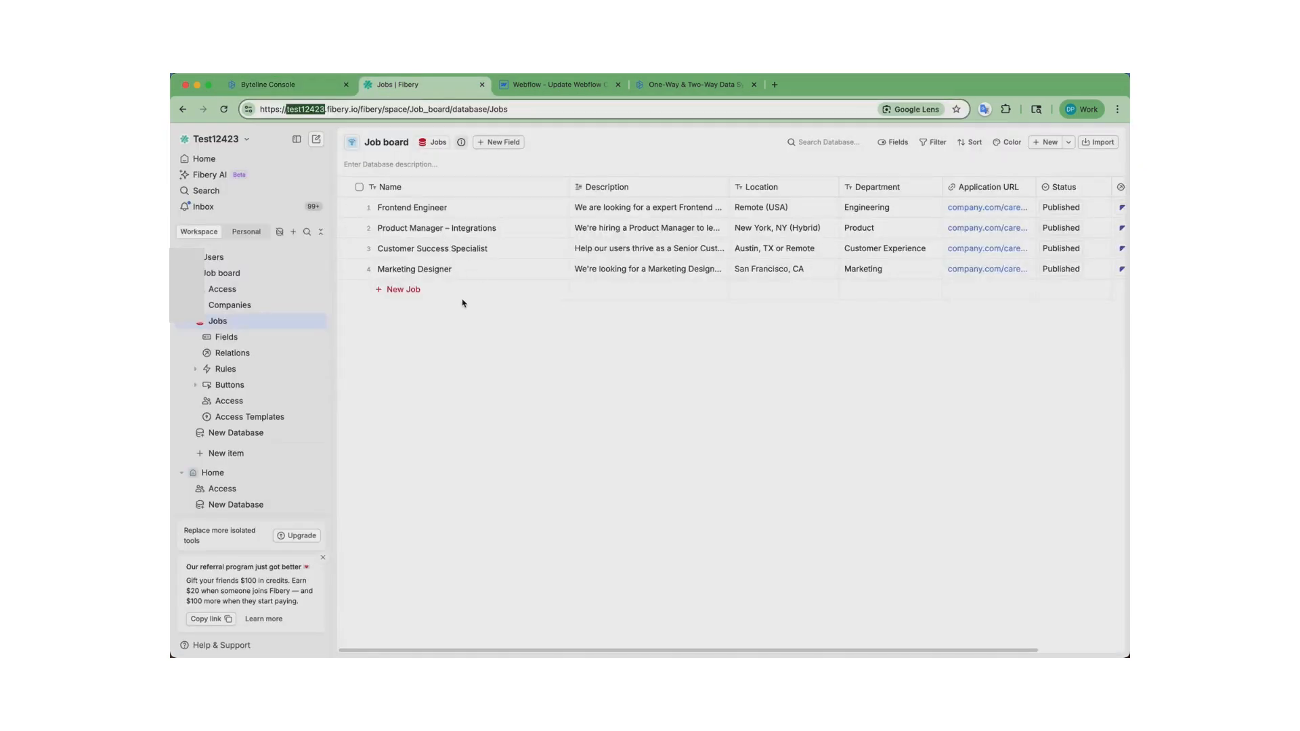
left_click(545, 87)
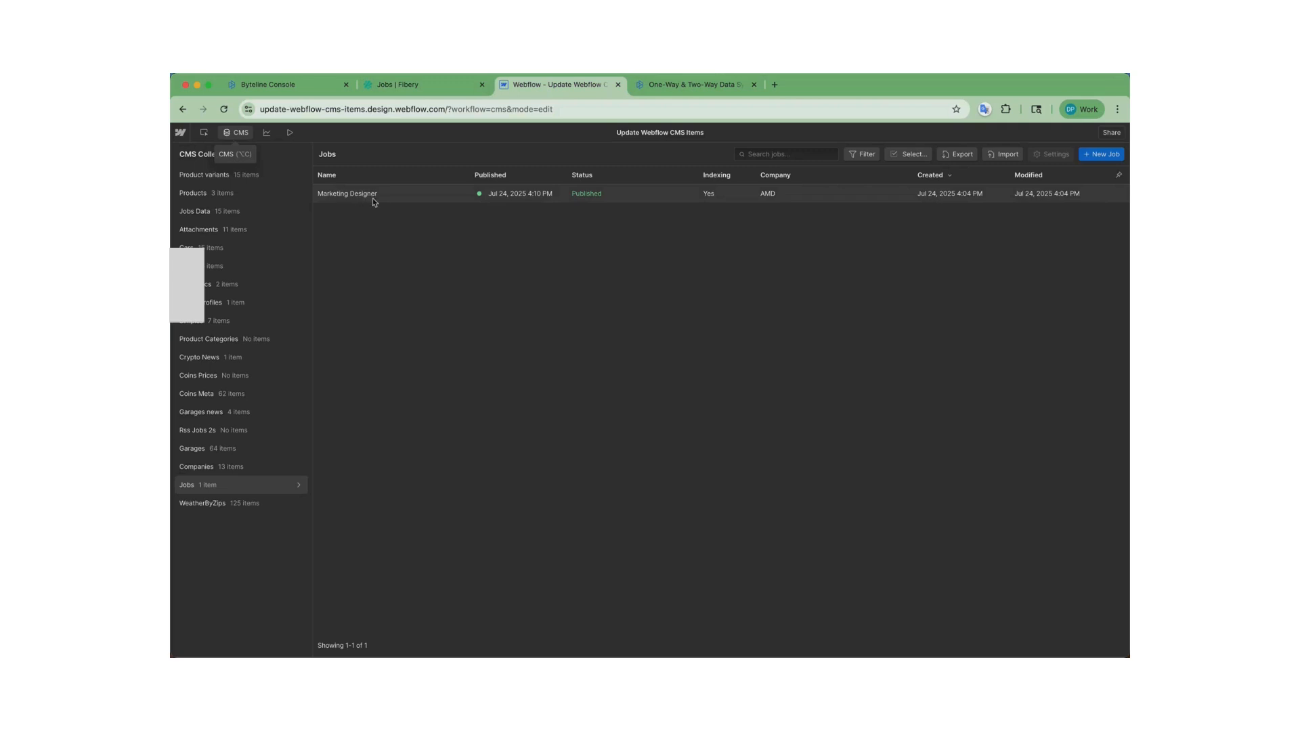
left_click(403, 86)
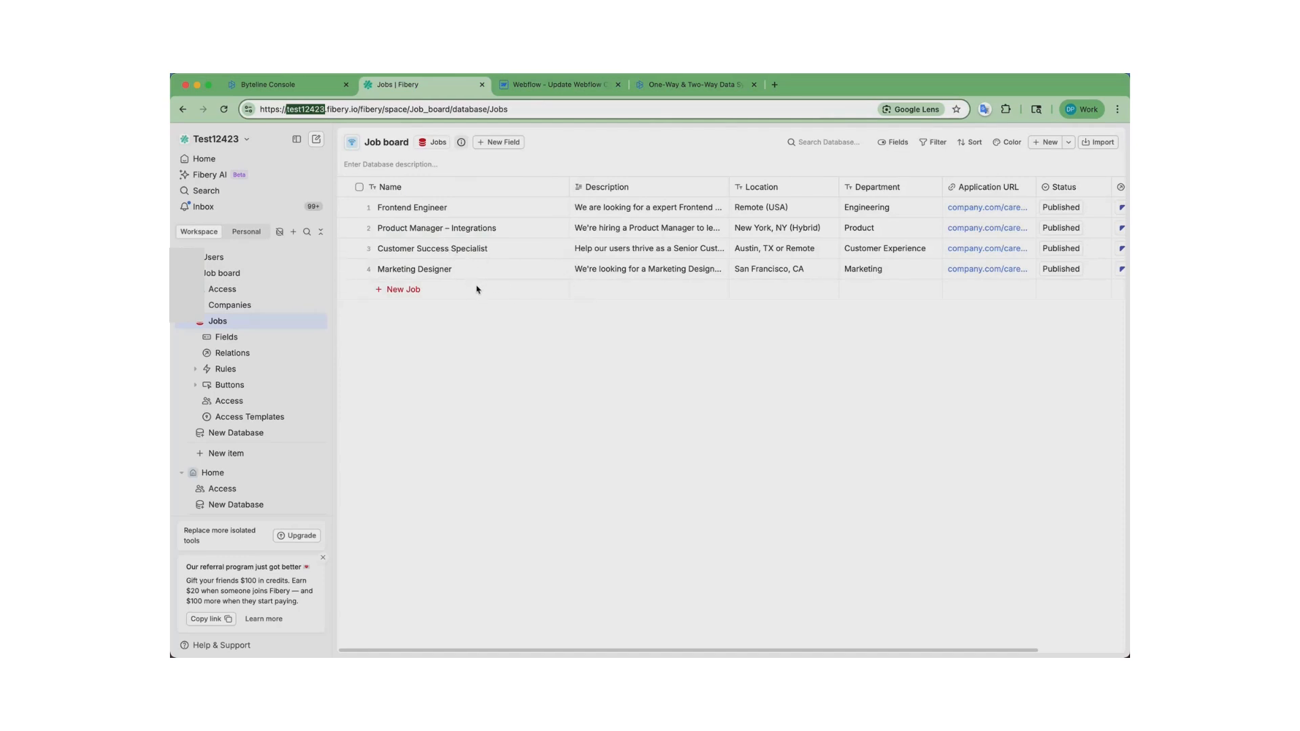
left_click(284, 85)
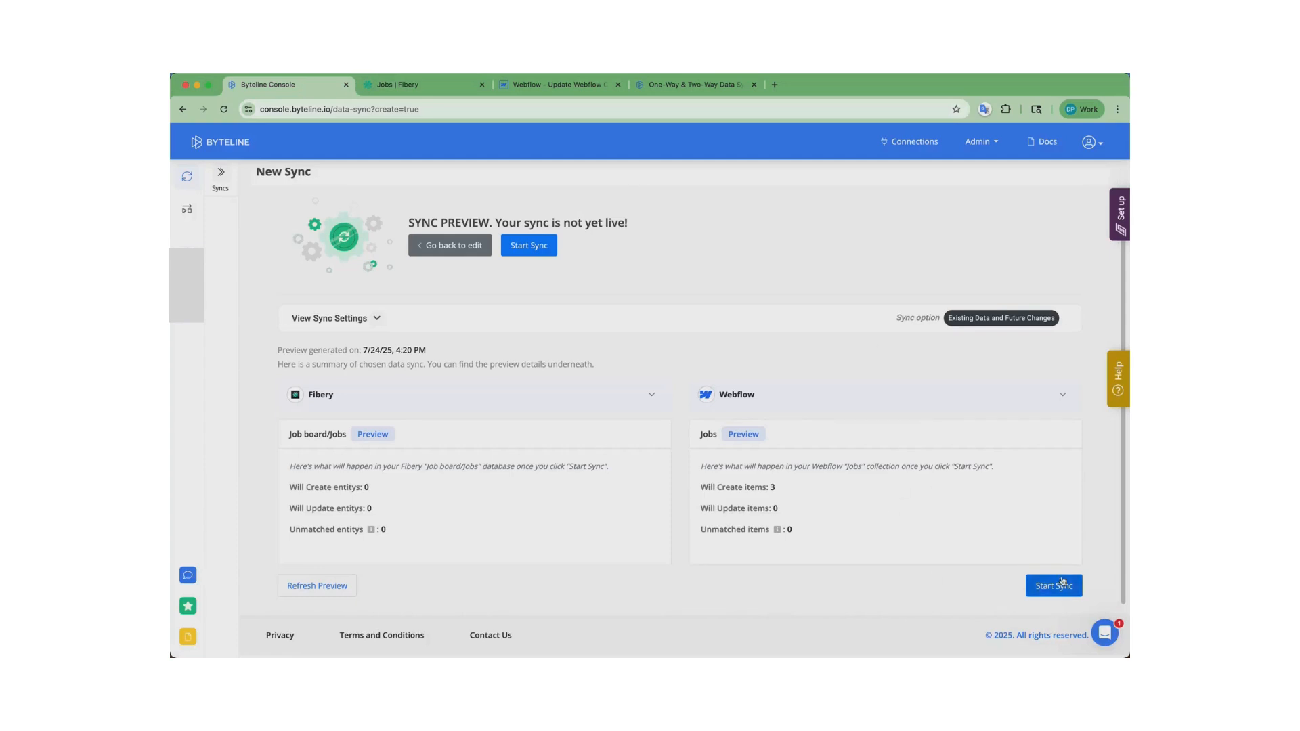
Start the sync and check its results in the reloaded Webflow Jobs collection and in Byteline's change history
left_click(1056, 585)
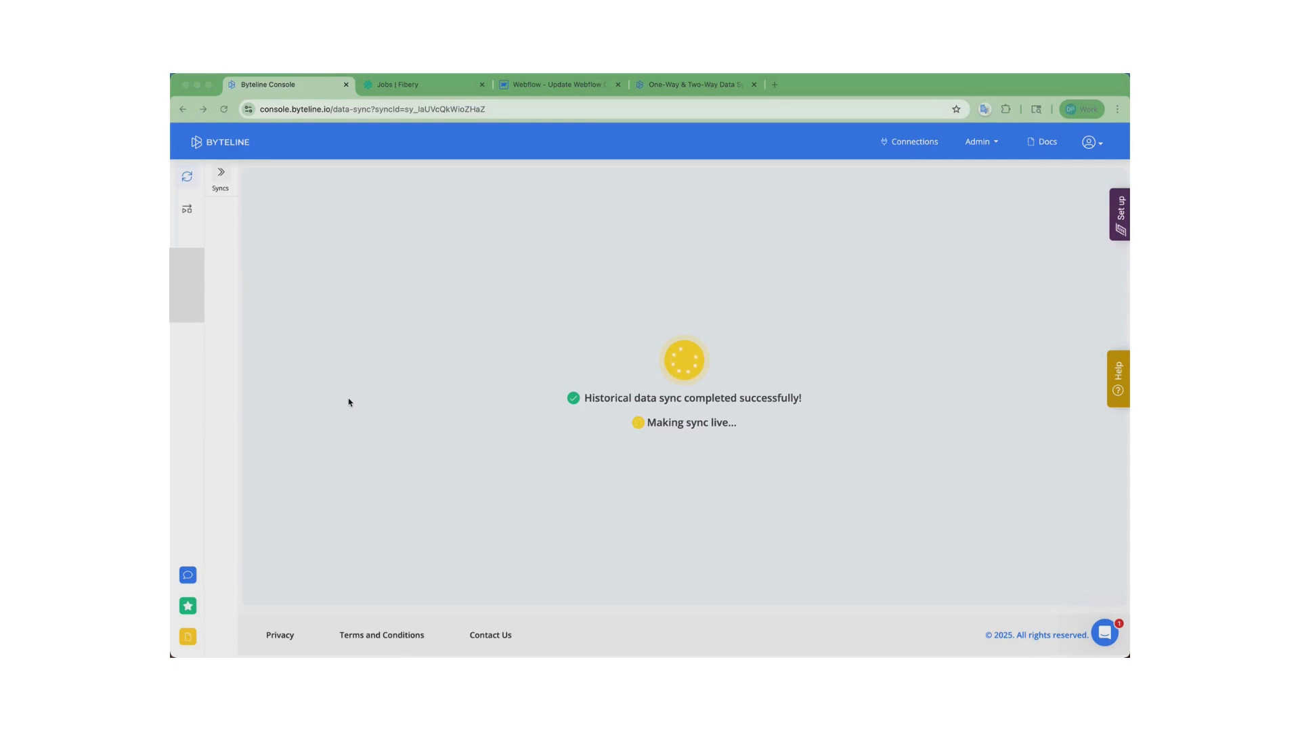
left_click(555, 88)
left_click(223, 109)
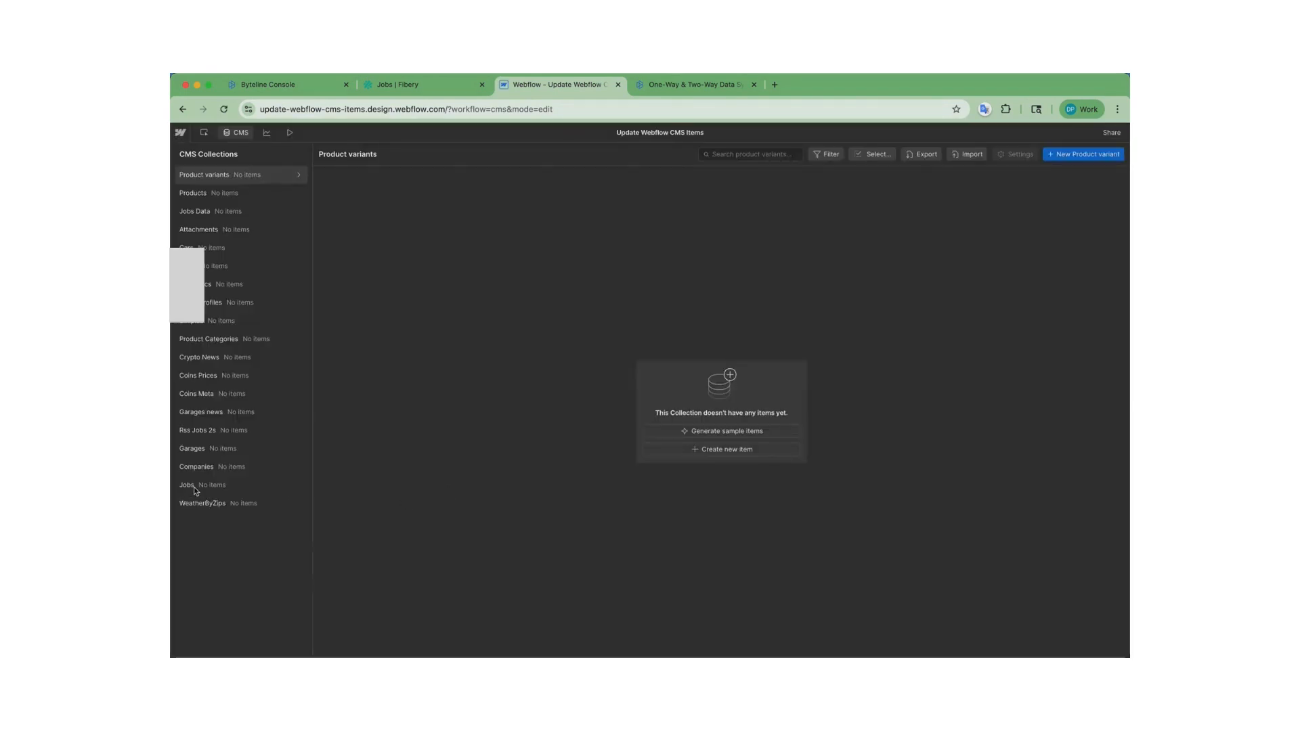
left_click(194, 487)
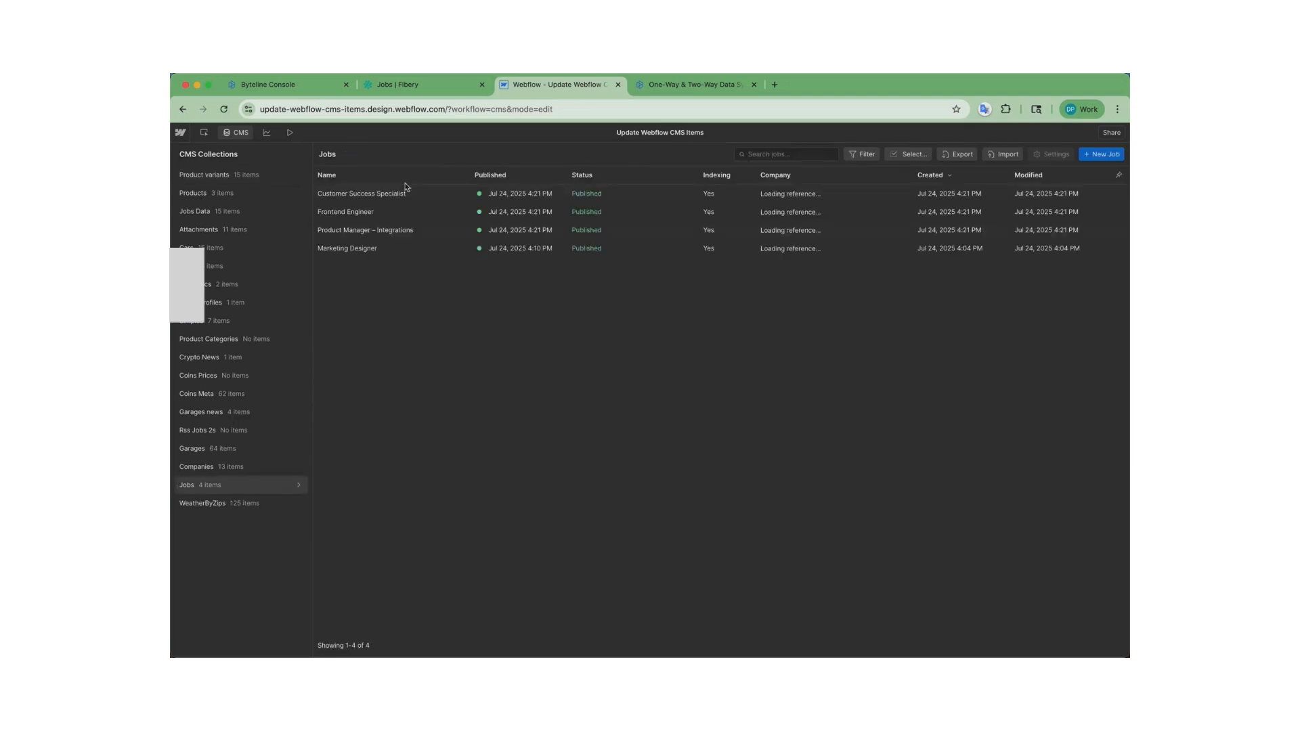
left_click(282, 85)
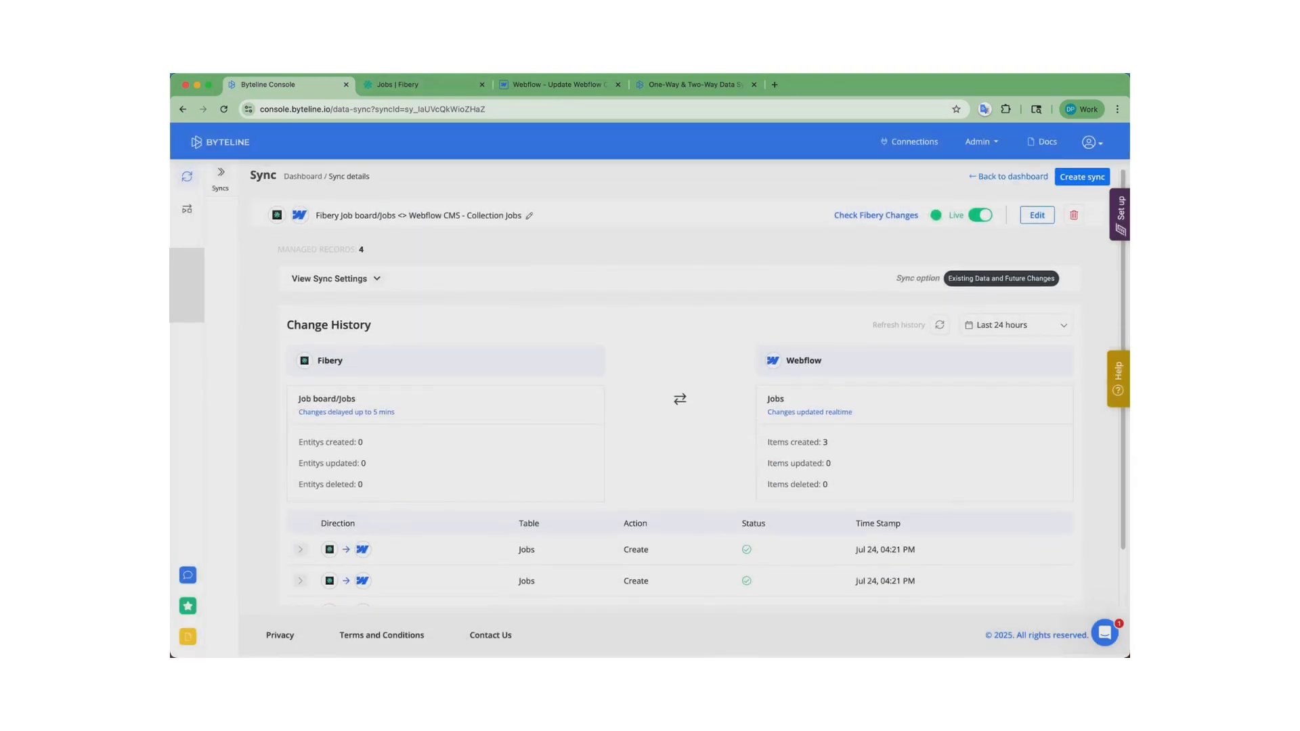
In the Fibery Jobs database, set the company of the Frontend Engineer job to Nvidia
left_click(396, 86)
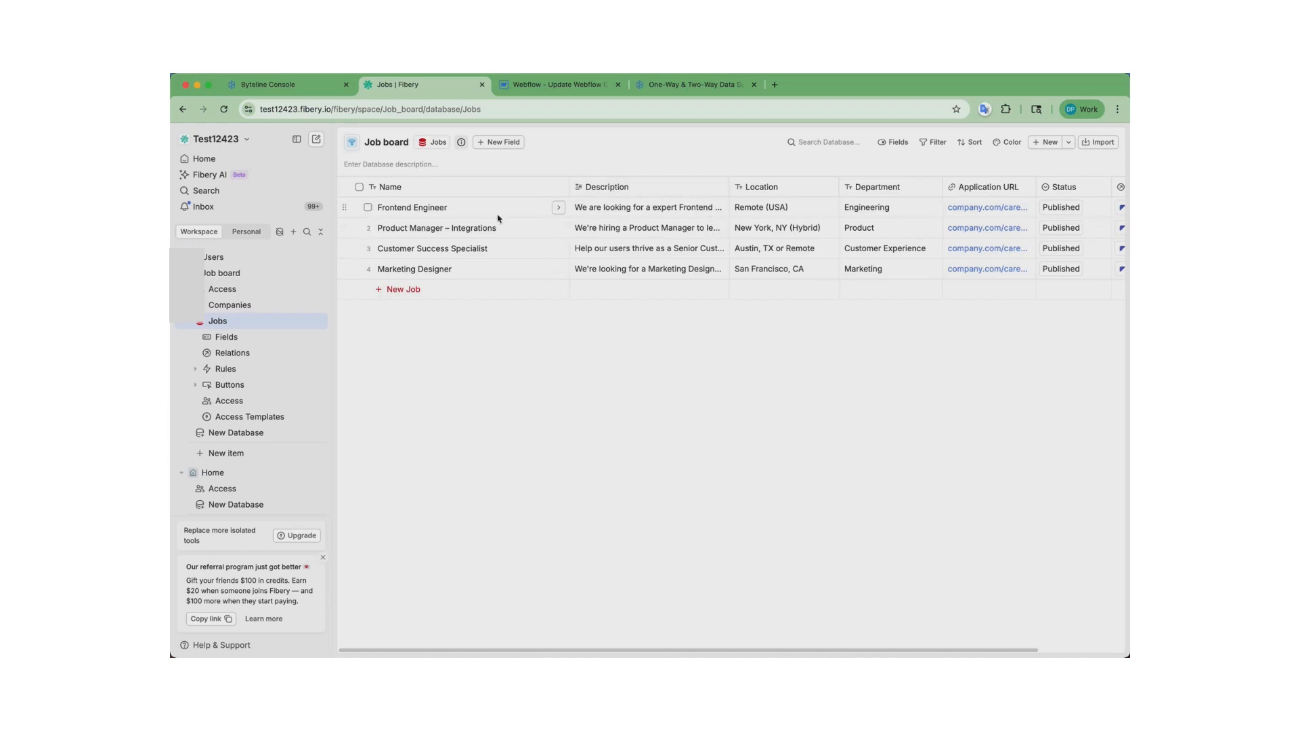
left_click(557, 209)
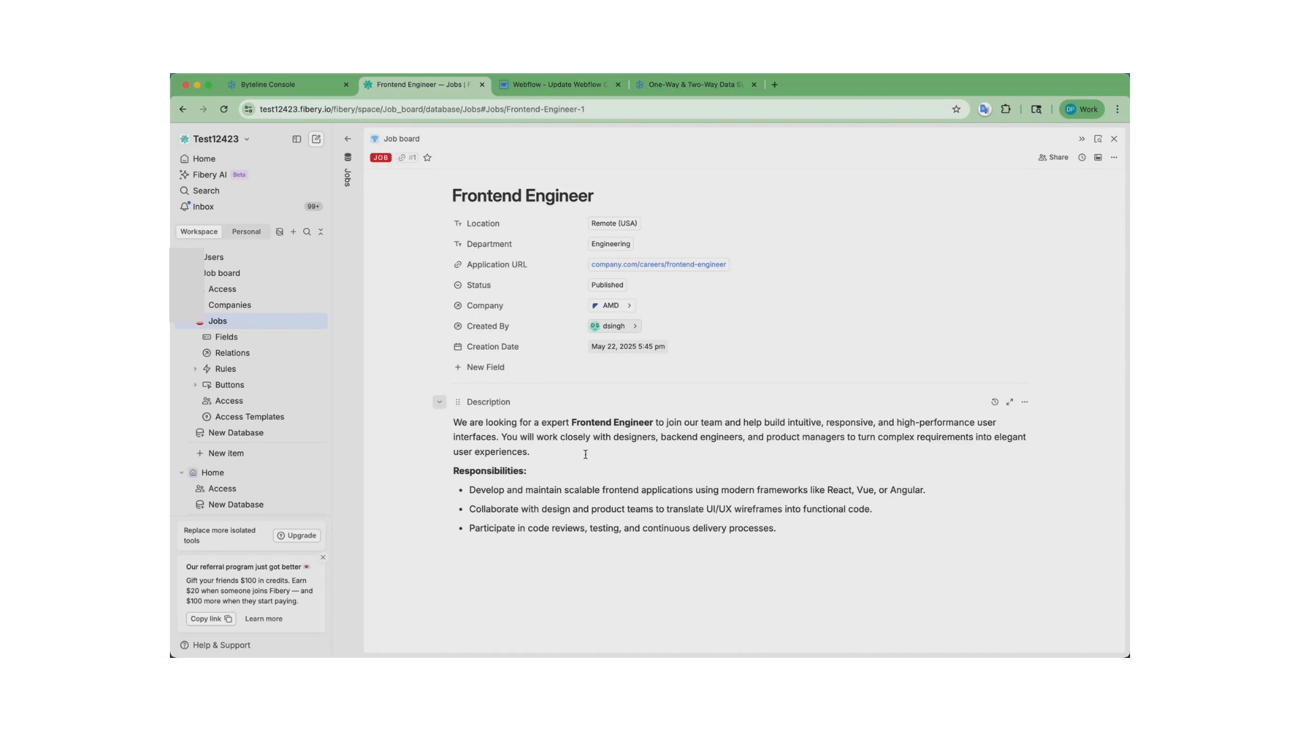
left_click(617, 309)
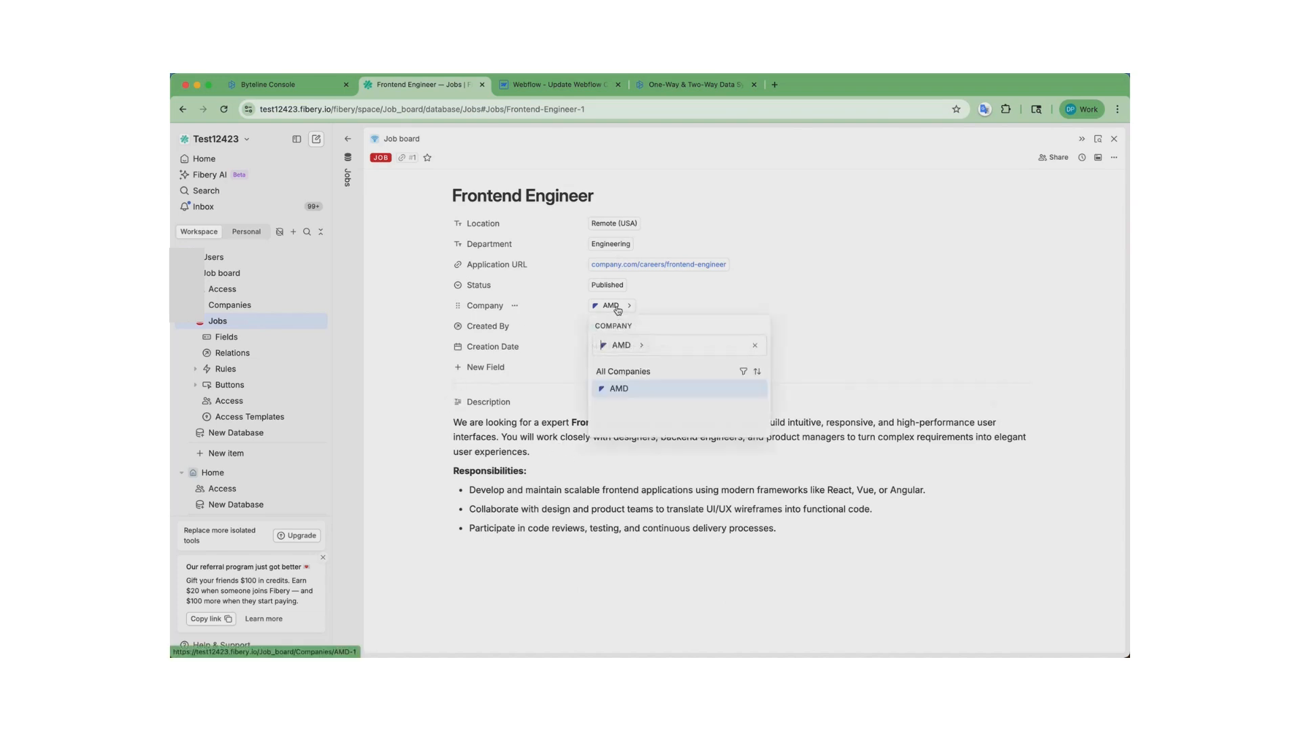
left_click(621, 407)
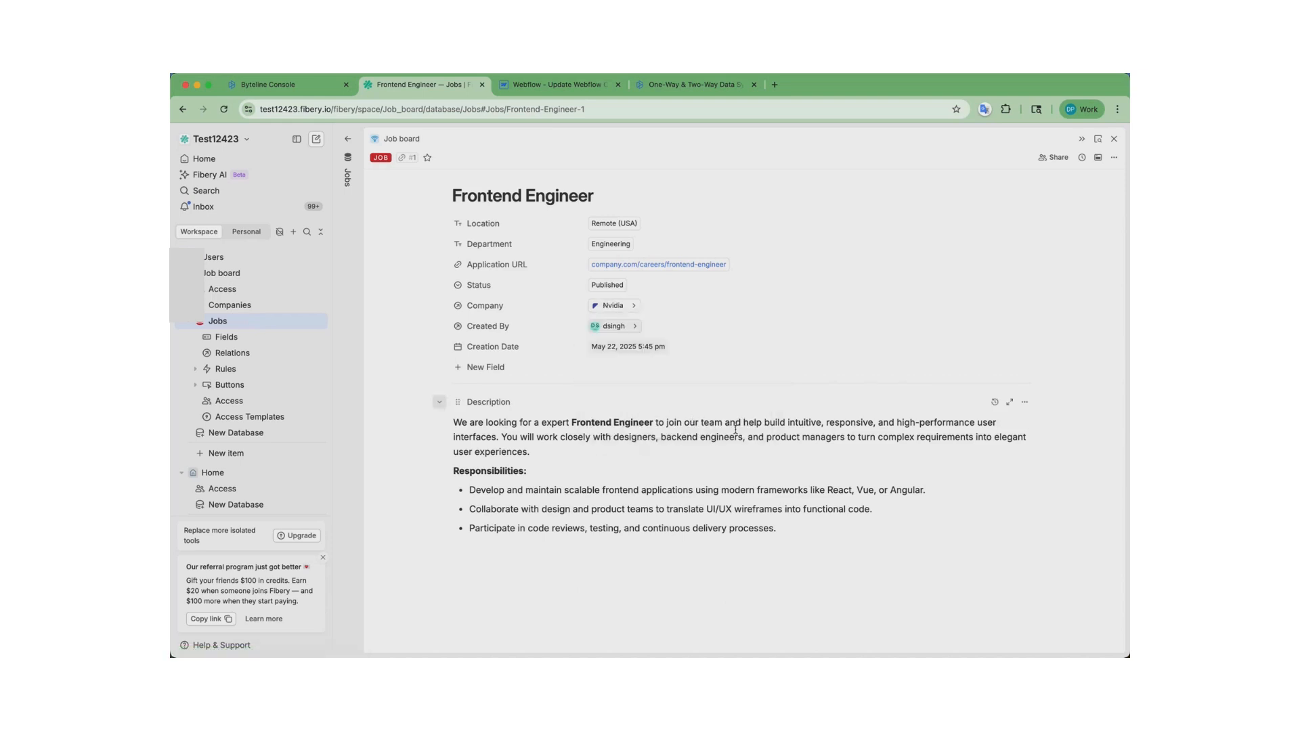
Replace "expert" with "talented" in the Frontend Engineer description and close the job record
double_click(551, 424)
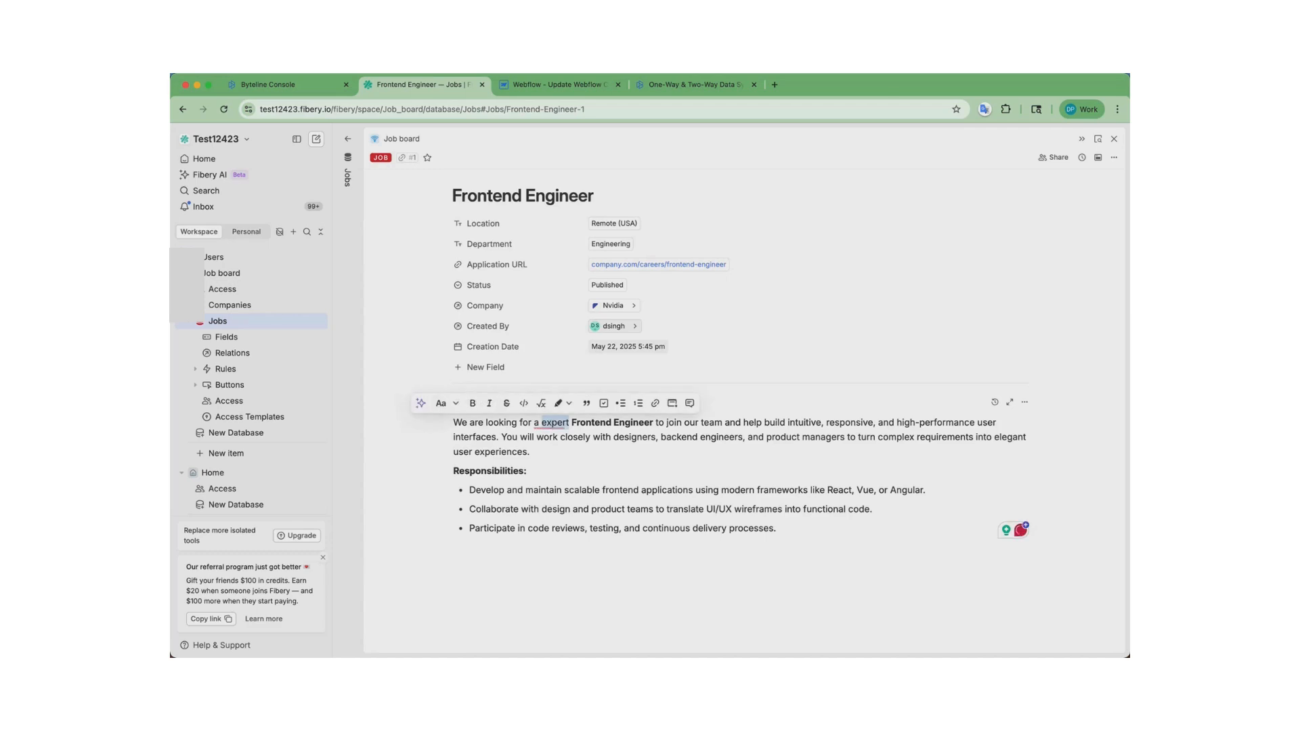
type("tya")
key("BackSpace")
key("BackSpace")
type("al")
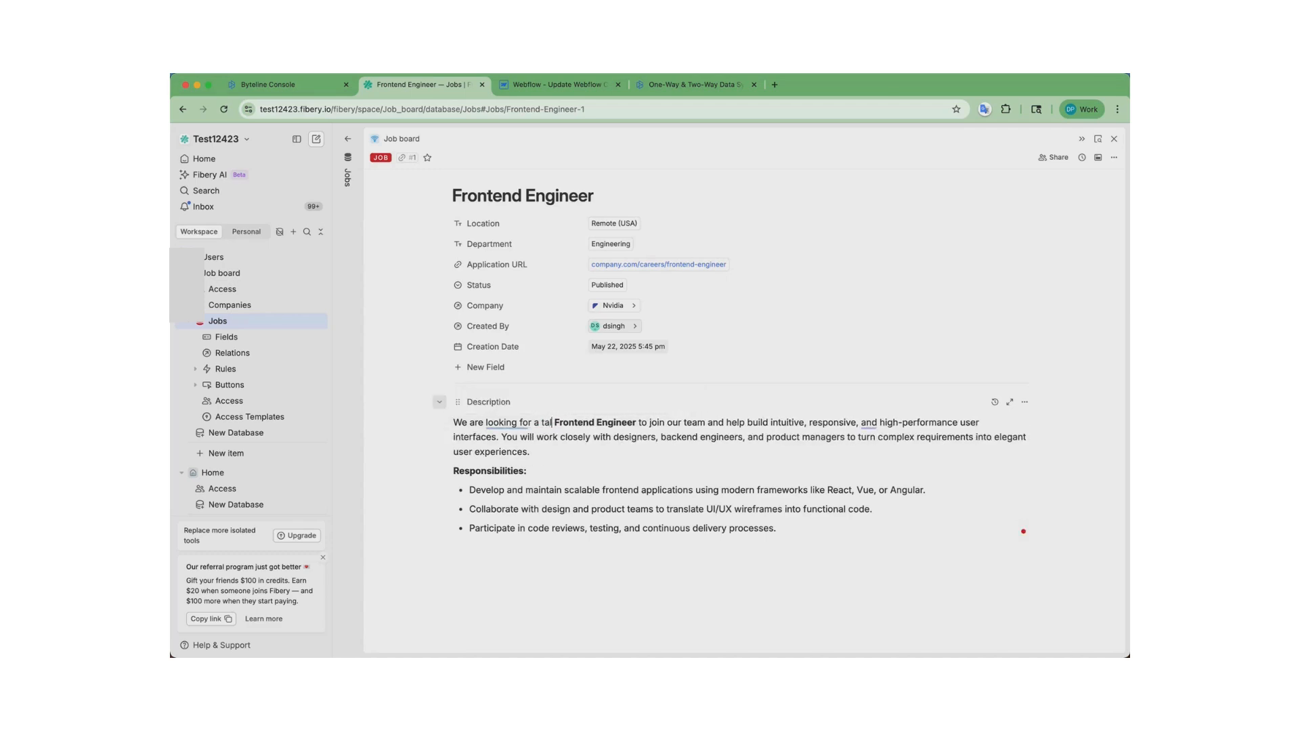
type("ented")
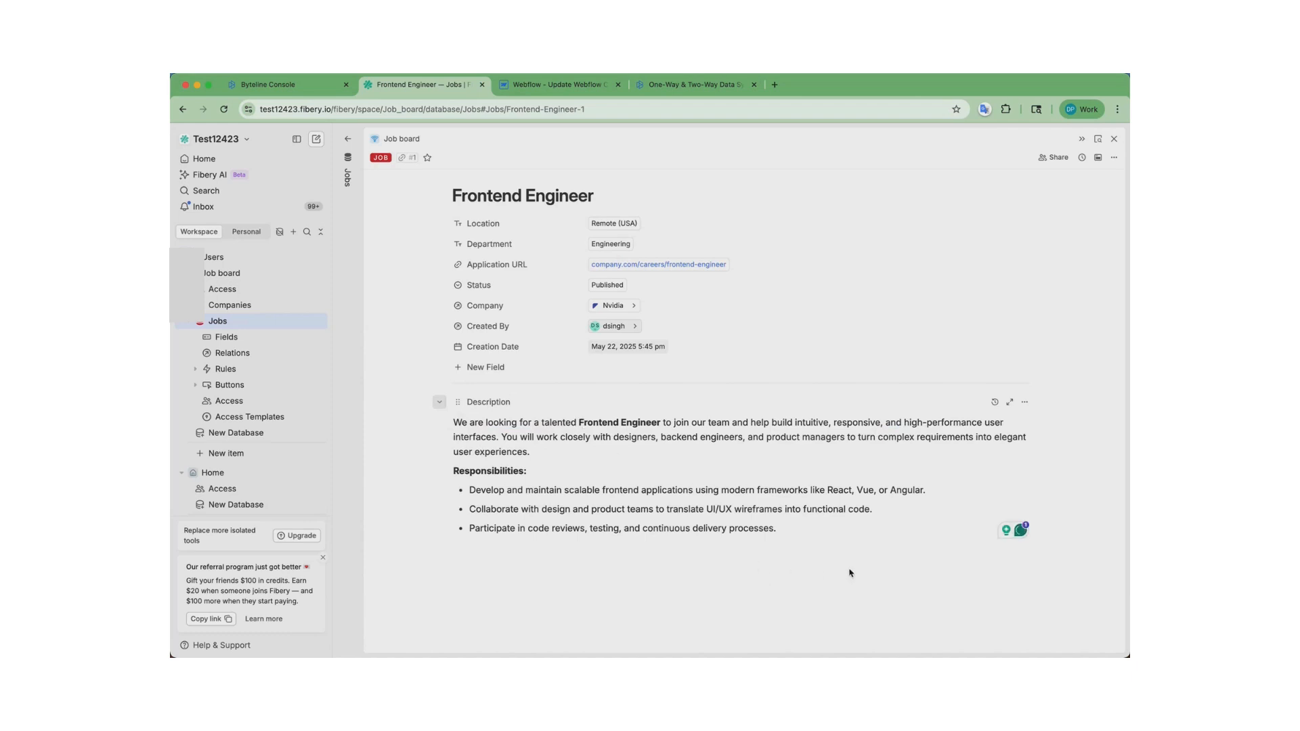
left_click(1114, 141)
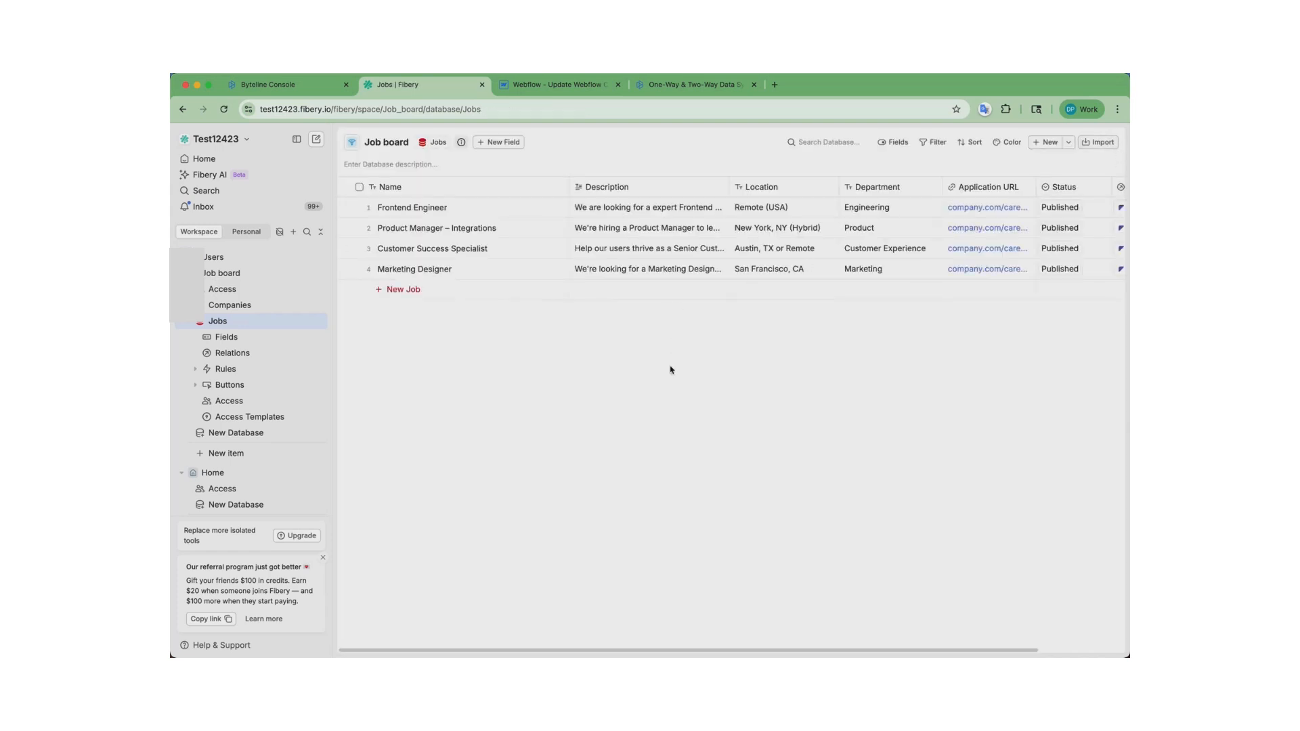
Add a new job named "Marketing Manager" to the Fibery Jobs database
left_click(403, 289)
type("Ma")
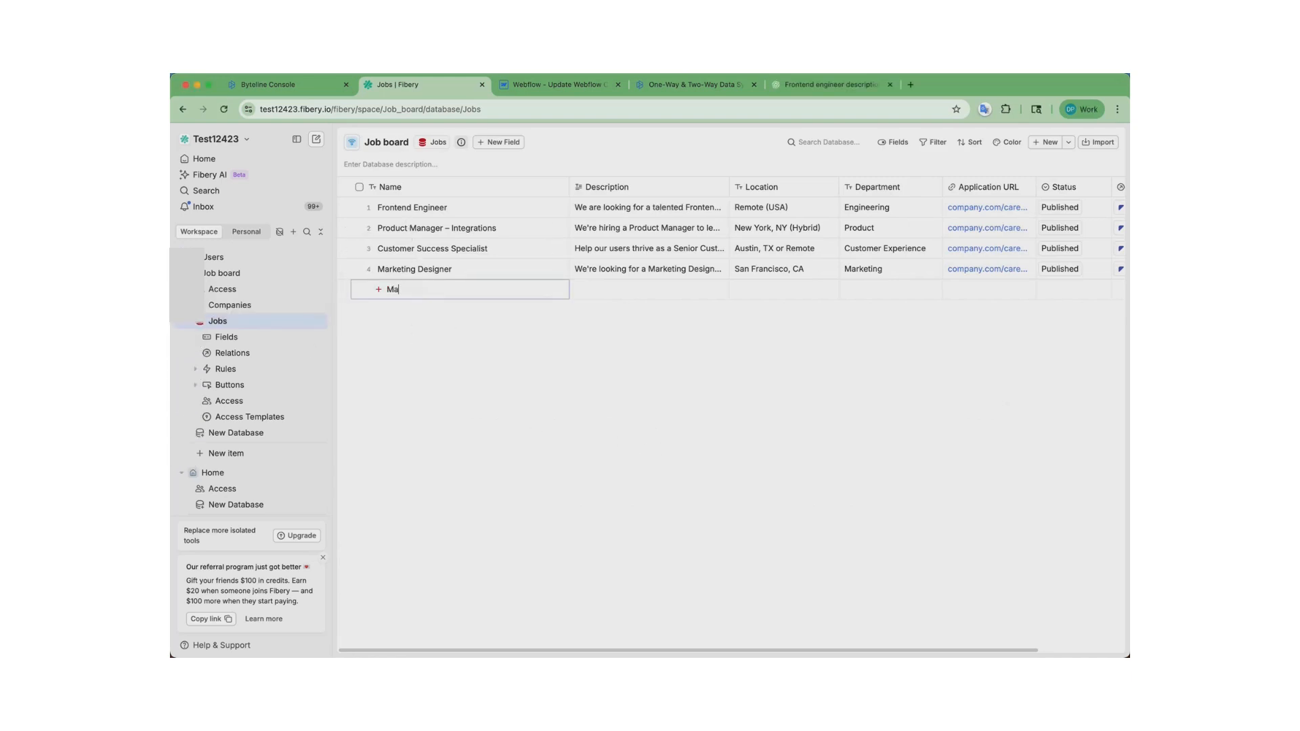
type("rketing MNa")
key("BackSpace")
key("BackSpace")
type("ama")
key("BackSpace")
key("BackSpace")
type("nager")
key("Return")
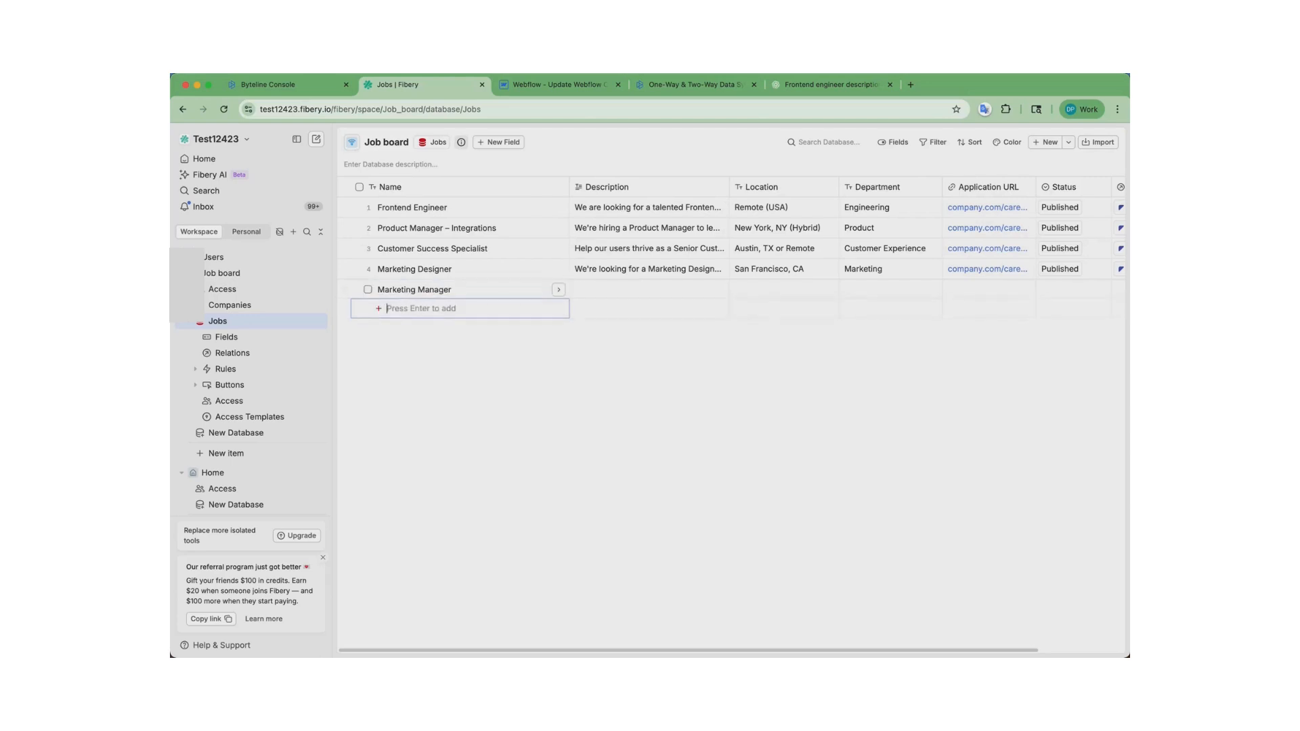
Open the Marketing Manager job and set its location to Remote and its department to Marketing
left_click(558, 292)
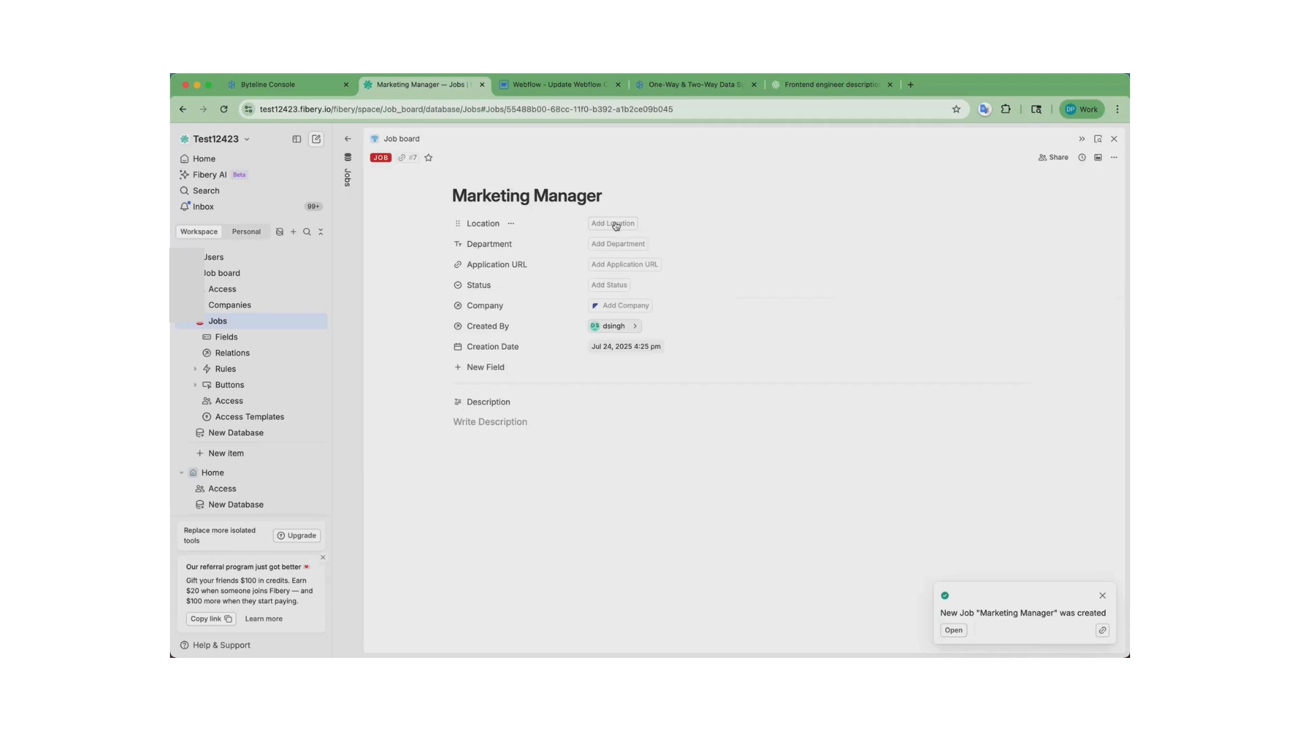
left_click(613, 223)
type("Remote")
left_click(621, 241)
type("Marketing")
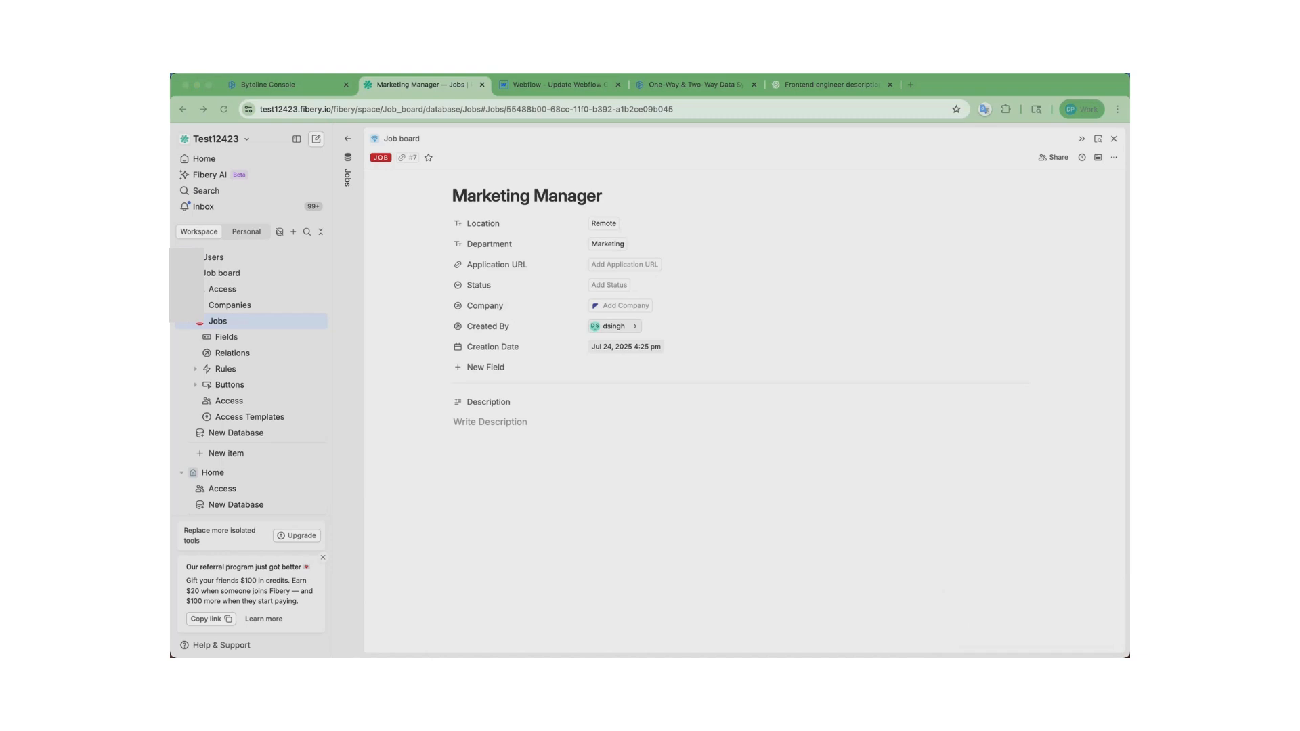
Set the Marketing Manager job's application URL to company.com/careers/marketing-manager
left_click(598, 269)
left_click(612, 268)
type("company.com/careers/marketing-manager")
left_click(683, 482)
Set the Marketing Manager job's status to Published and its company to SyncroTech
left_click(609, 286)
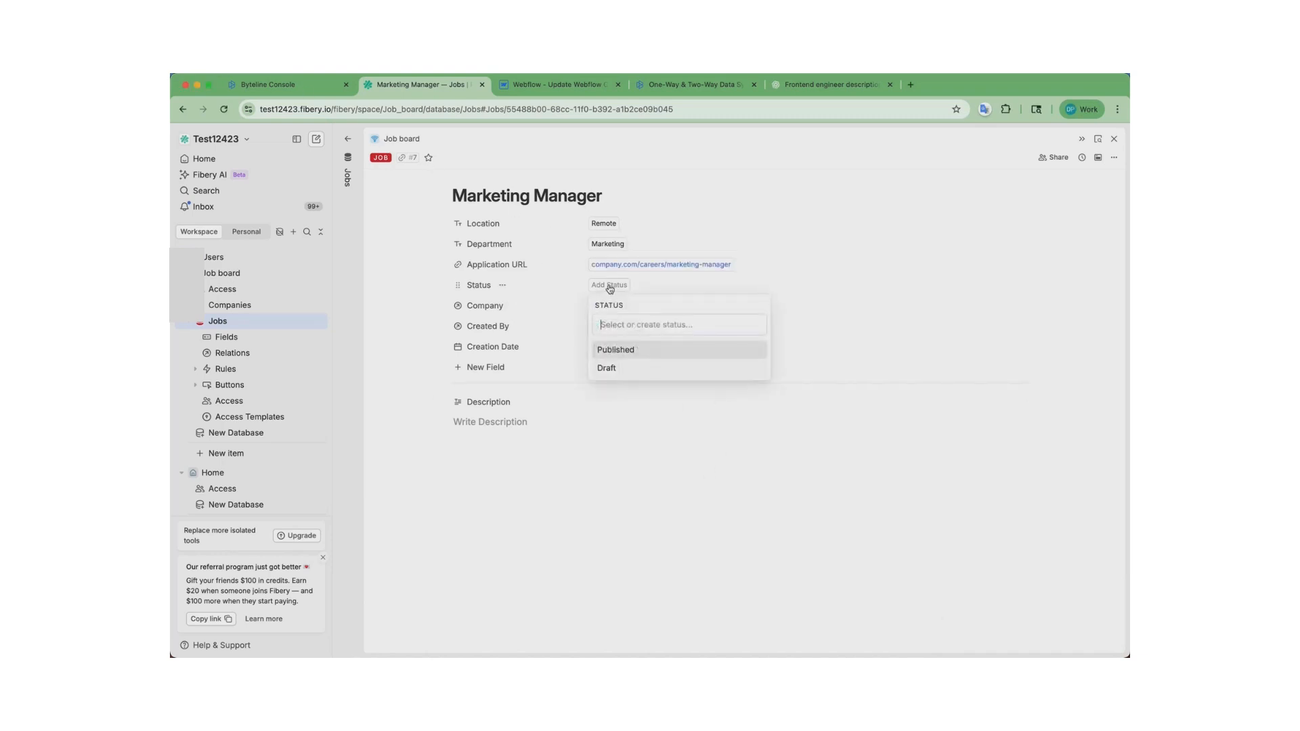
left_click(629, 355)
left_click(630, 308)
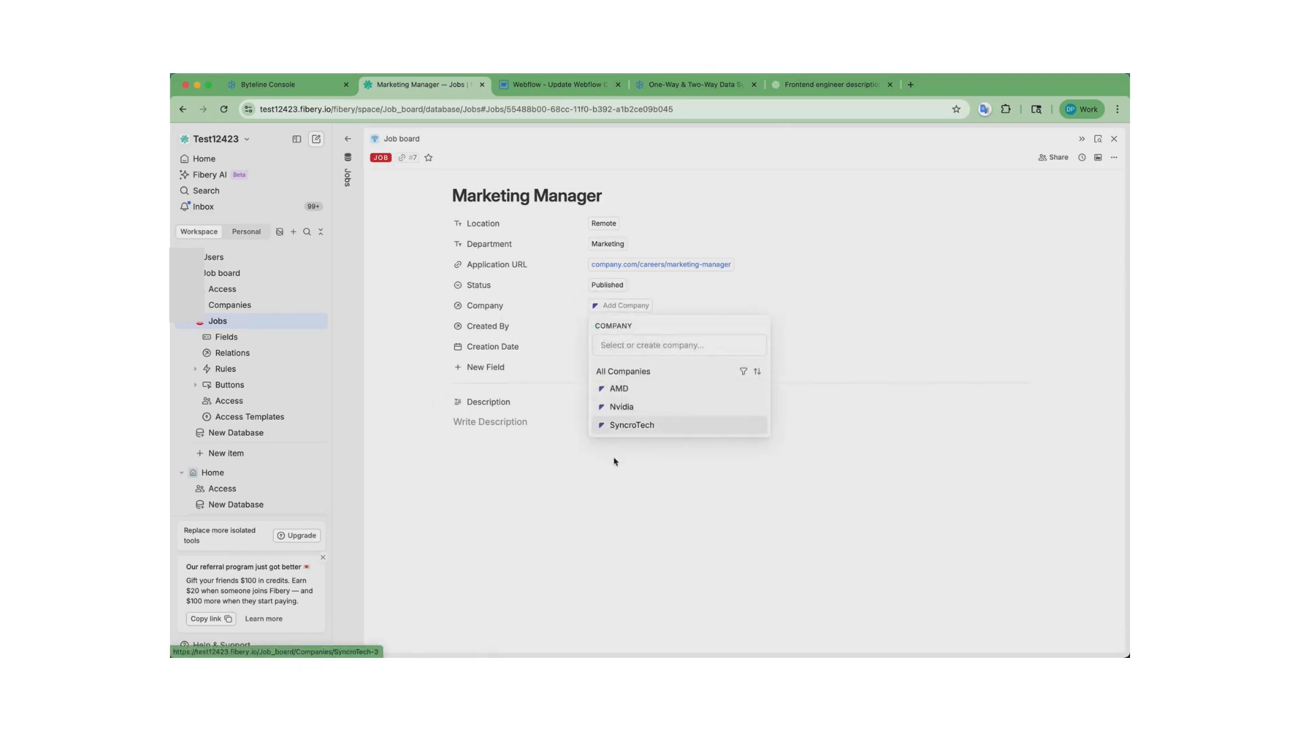
left_click(635, 426)
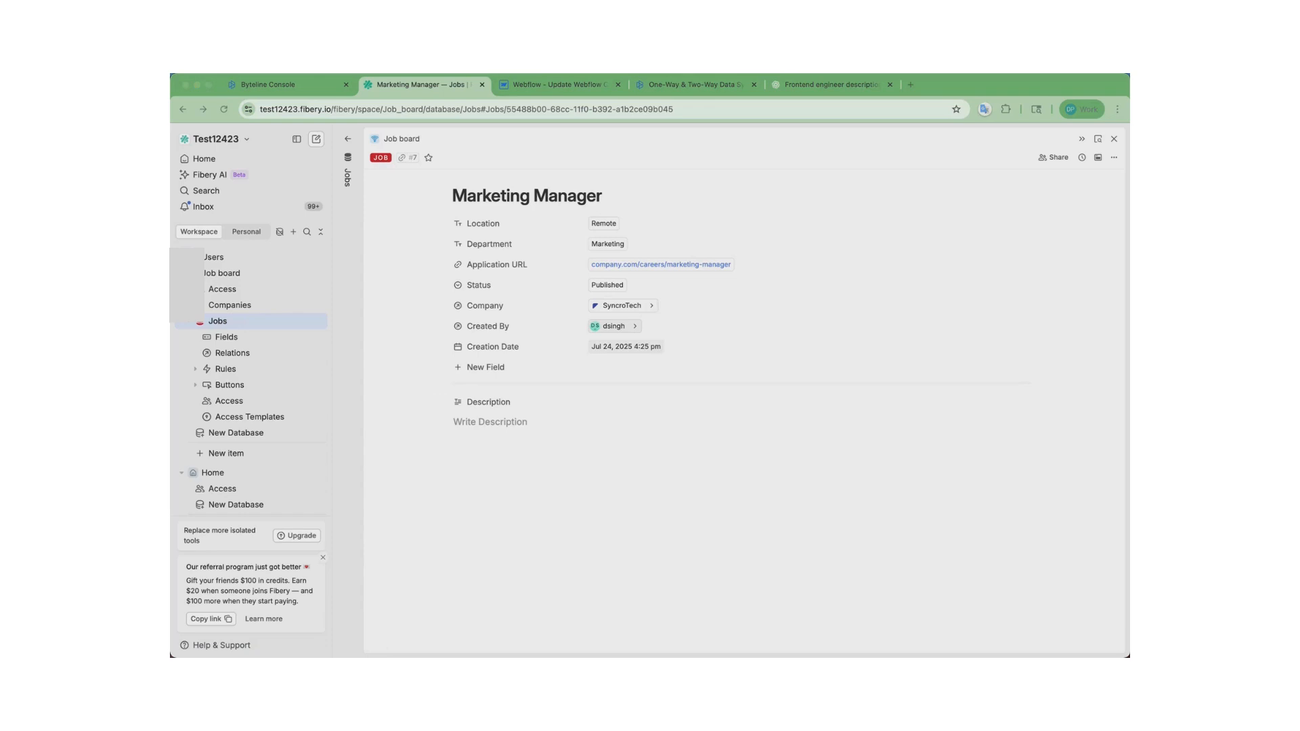
Fill the Marketing Manager job's description with text starting "We're seeking an experienced and results-driven Marketing Manager", including a Responsibilities section
left_click(619, 516)
left_click(566, 424)
type("We’re seeking an experienced and results-driven Marketing Manager to lead and execute our marketing strategy across channels. The ideal candidate will have a strong understanding of digital marketing, content strategy, and brand positioning, with a proven track record of driving growth and engagement.  Responsibilities:  Develop and execute comprehensive marketing plans aligned with company goals.  Manage and optimize campaigns across email, social media, paid ads, and SEO.  Lead content strategy and collaborate with writers/designers to produce high-quality assets.  Conduct market research to identify trends, customer insights, and new opportunities.")
Remove the empty lines between the Responsibilities heading and the four responsibility lines in the Marketing Manager description
left_click(583, 414)
key("BackSpace")
key("BackSpace")
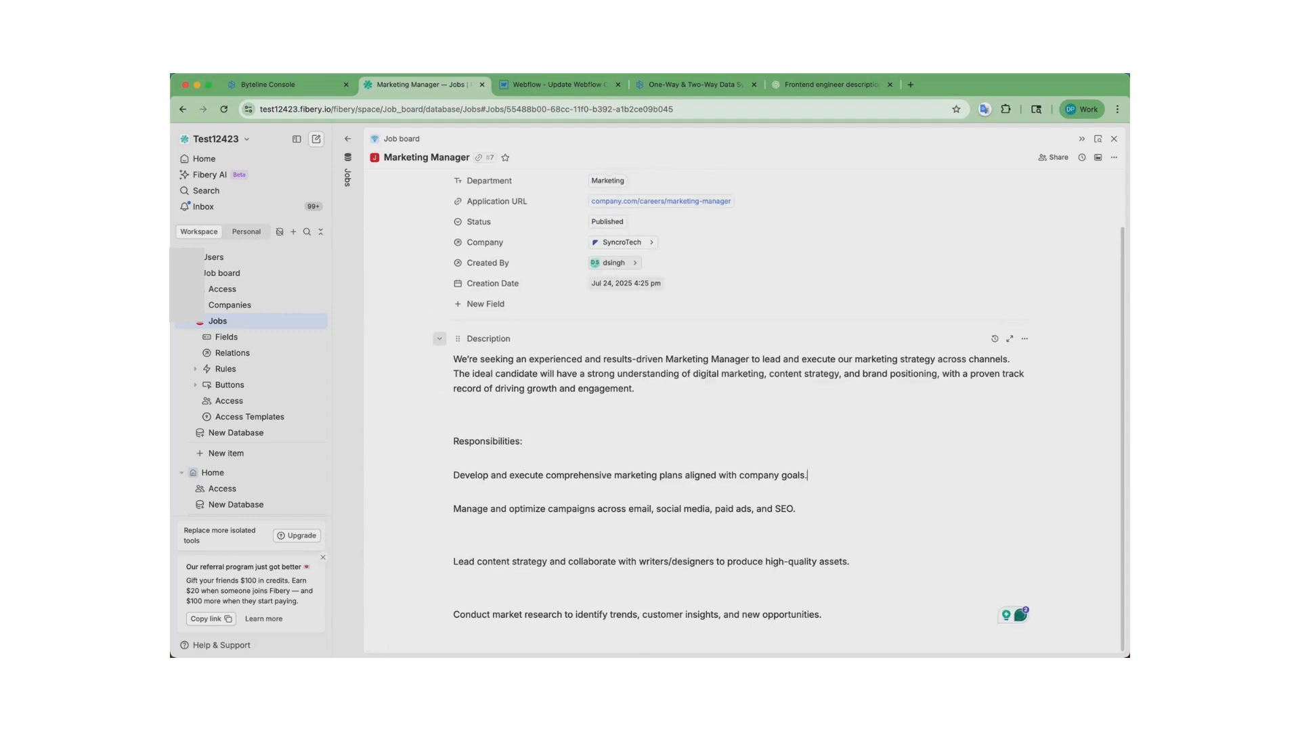
key("BackSpace")
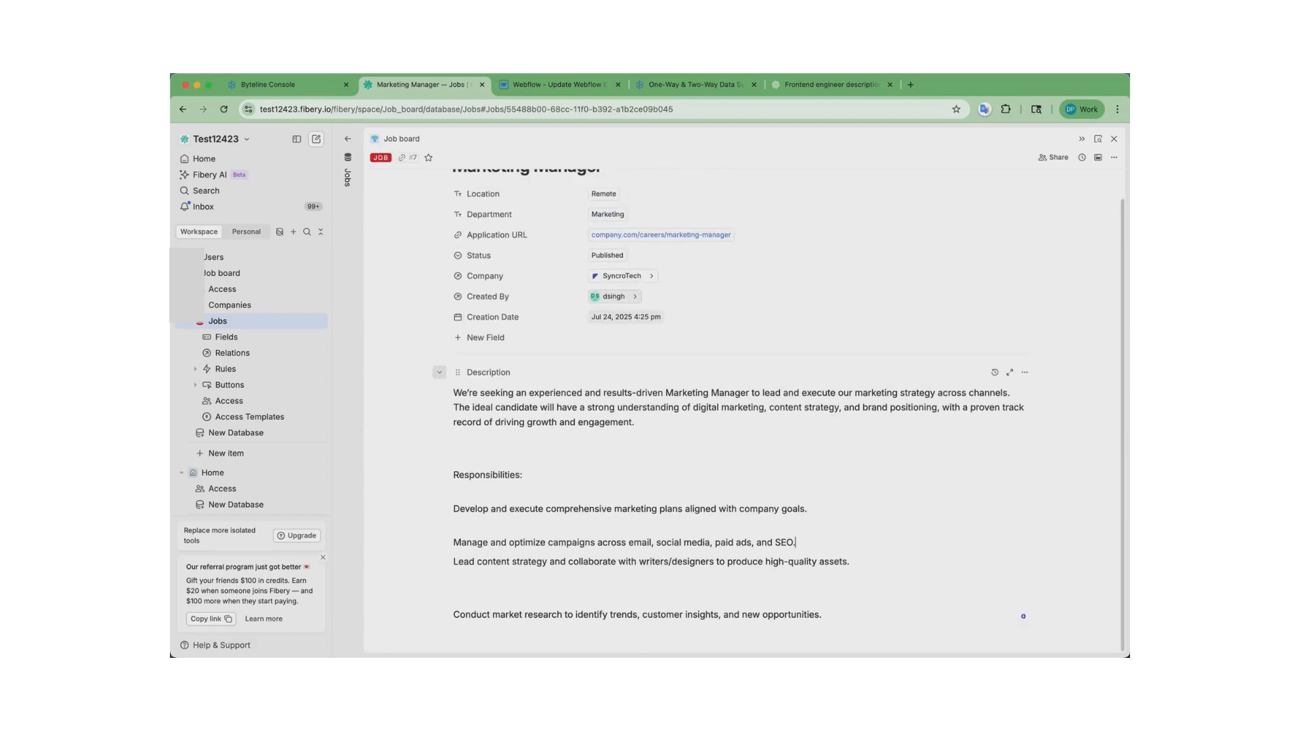
key("BackSpace")
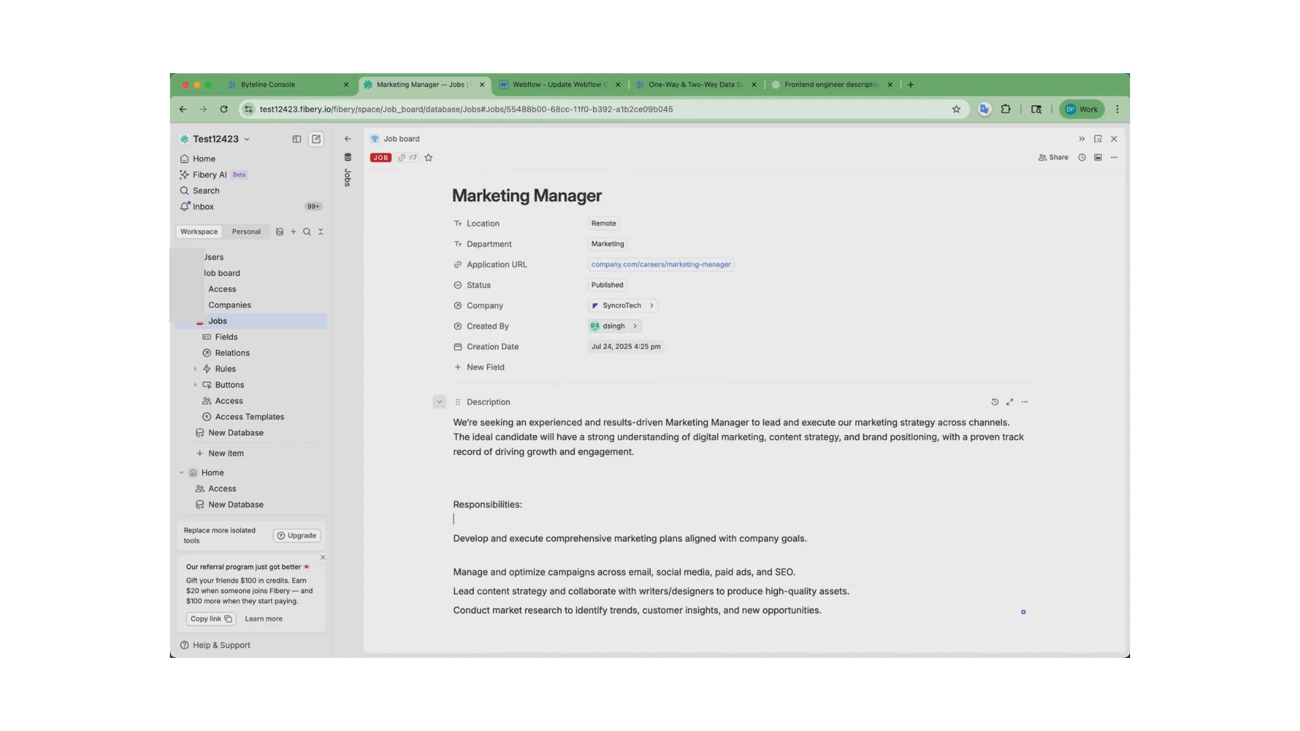
left_click(525, 521)
key("BackSpace")
key("BackSpace")
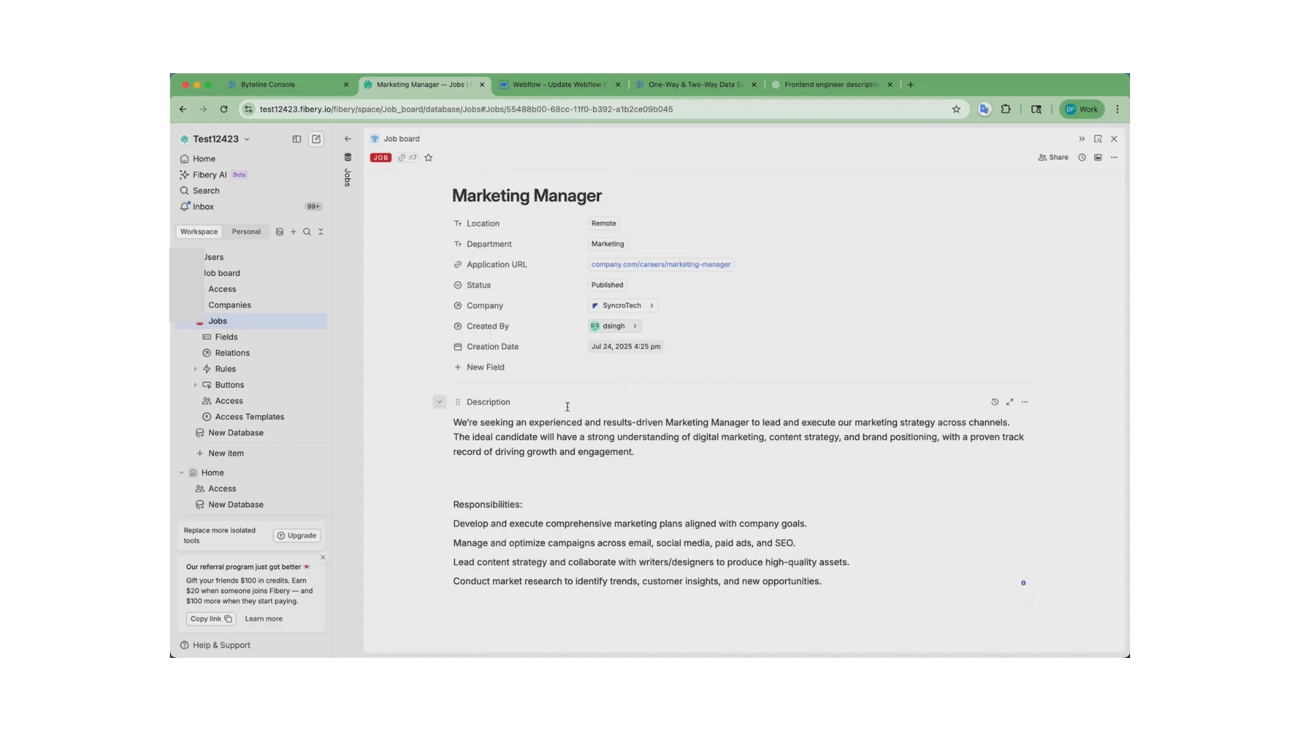
Make the Responsibilities heading bold, remove the extra blank line above it, and close the Marketing Manager job
double_click(498, 505)
key("super+b")
left_click(593, 532)
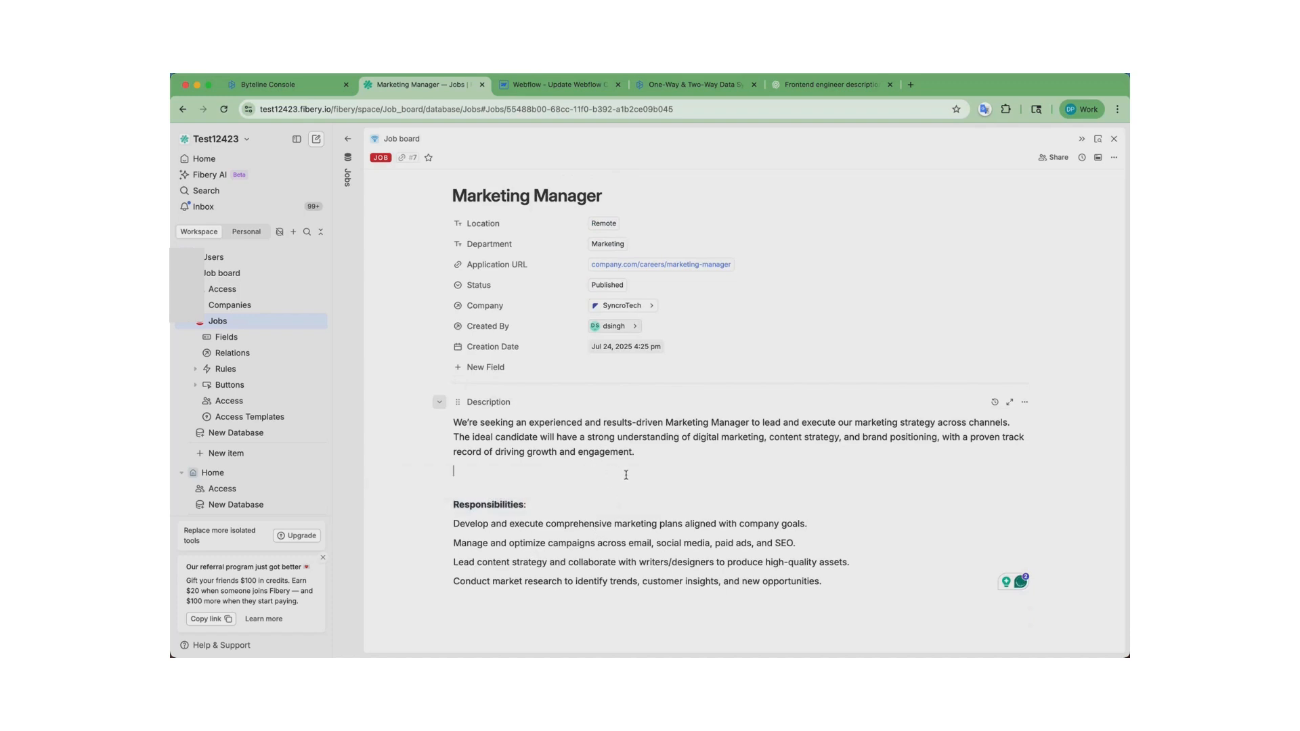
key("BackSpace")
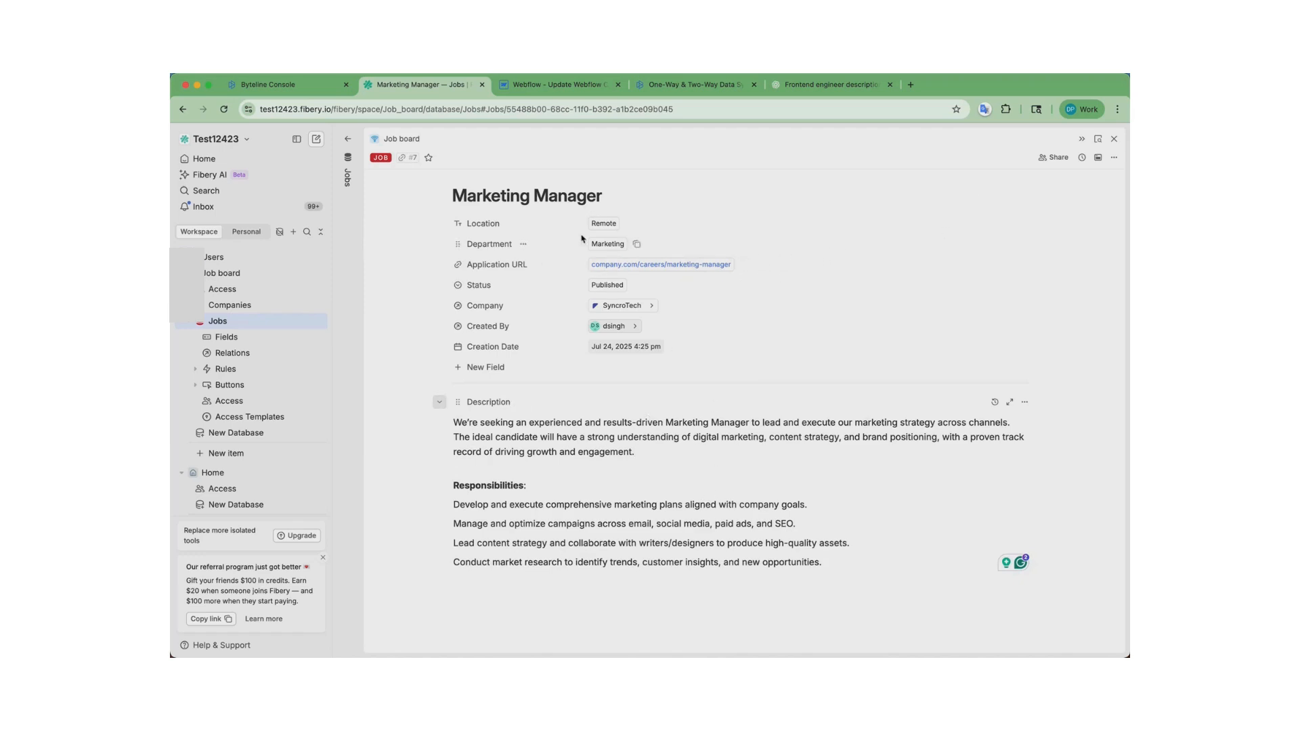
left_click(1114, 139)
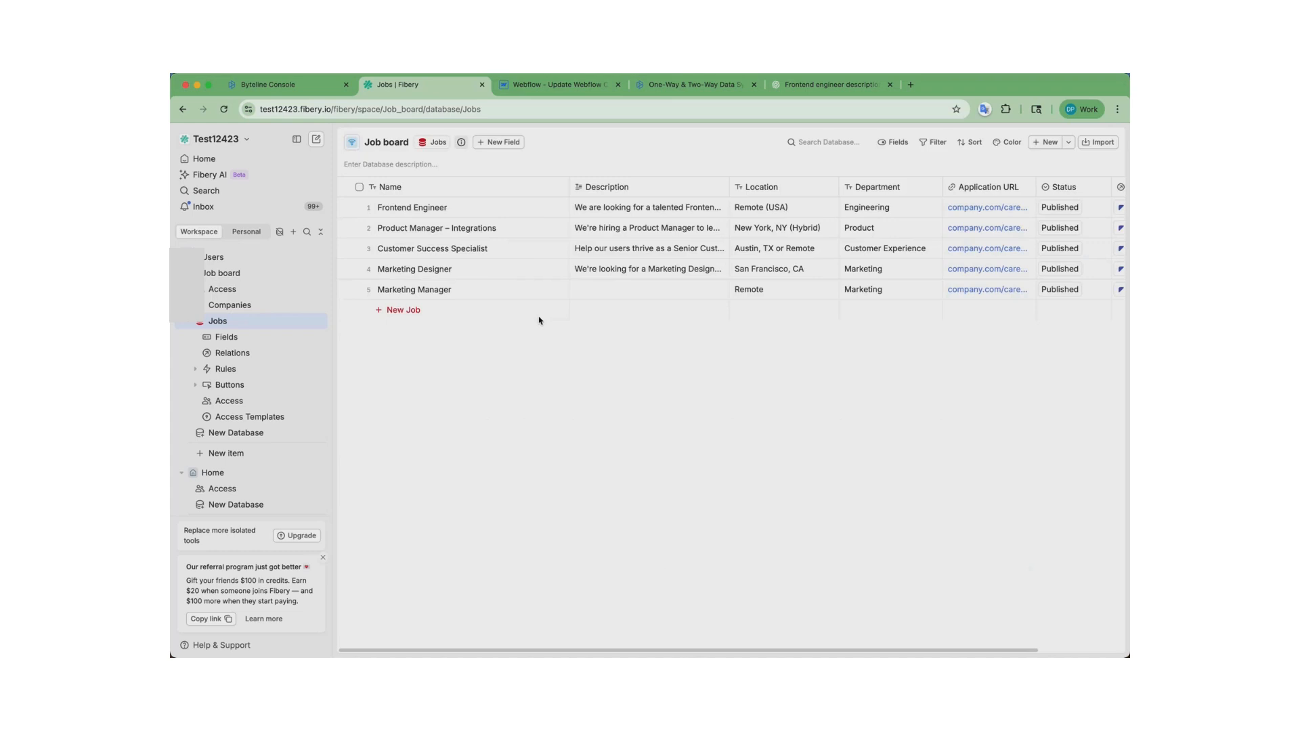
Delete the Customer Success Specialist job from the Fibery Jobs database
left_click(368, 250)
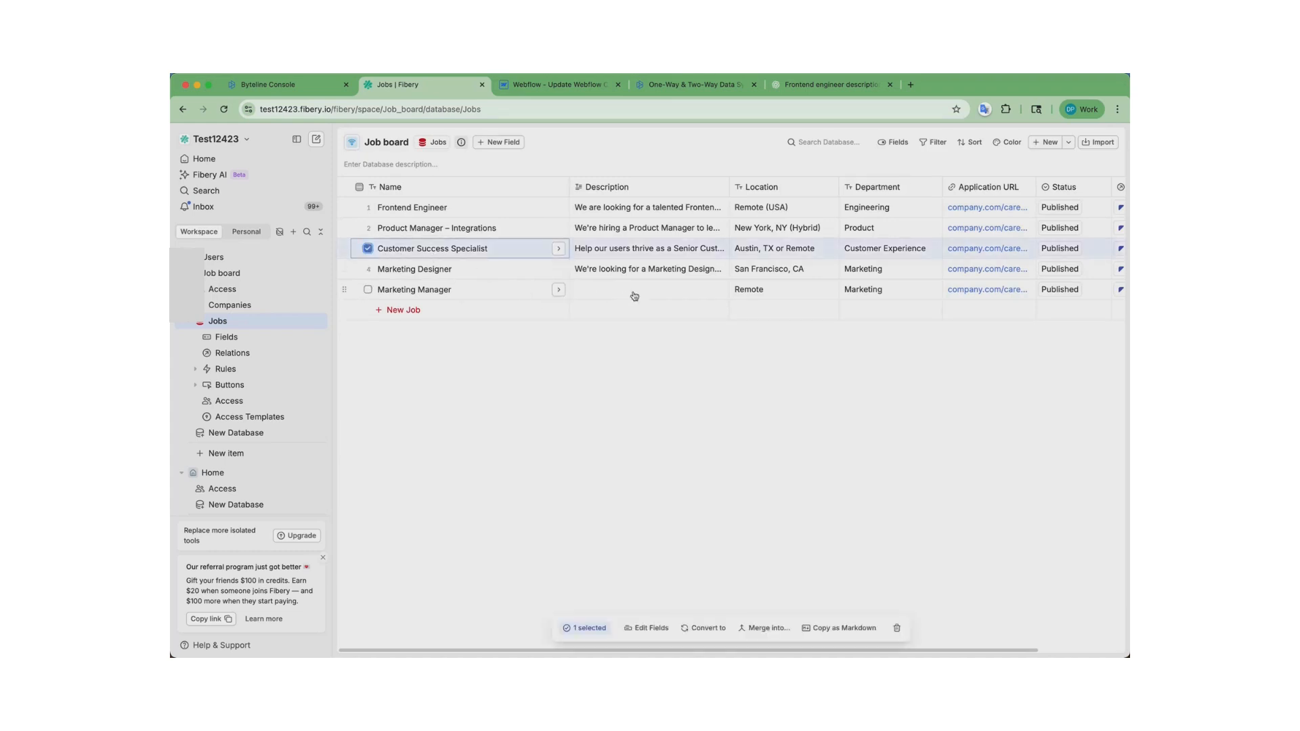
right_click(473, 251)
left_click(525, 361)
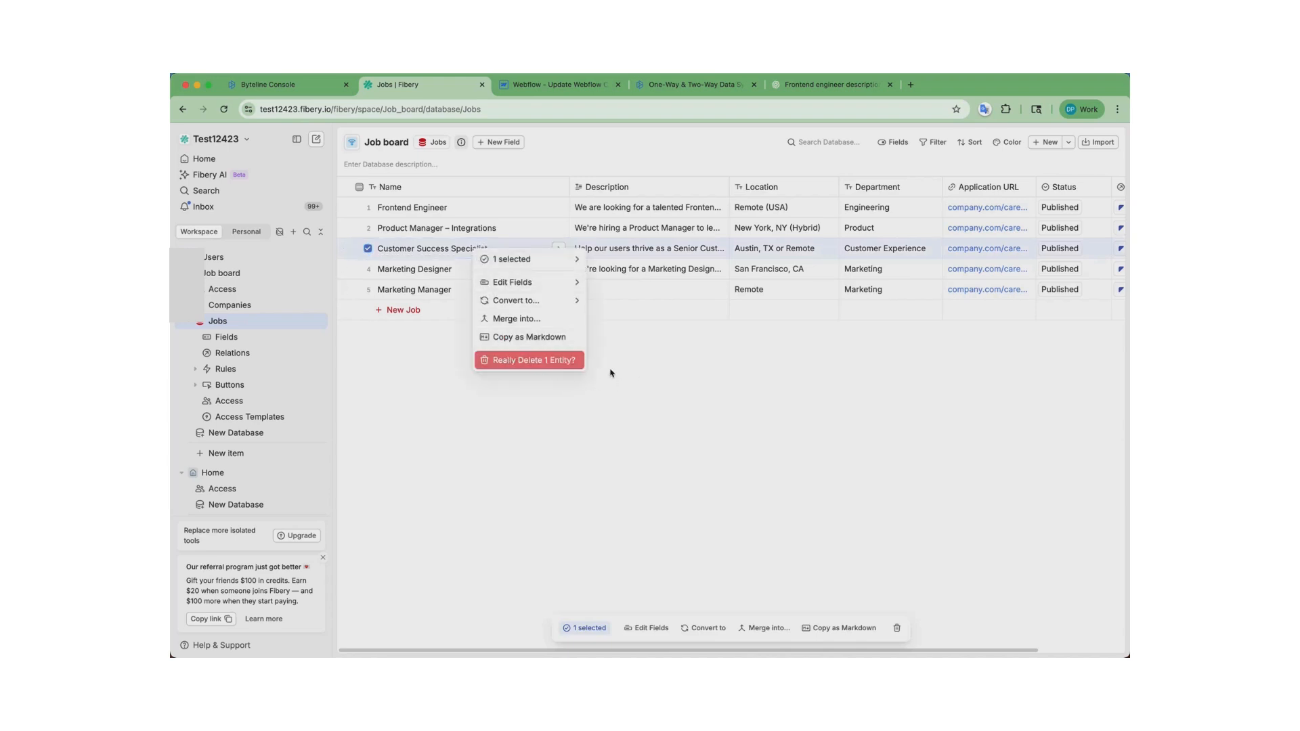
left_click(563, 363)
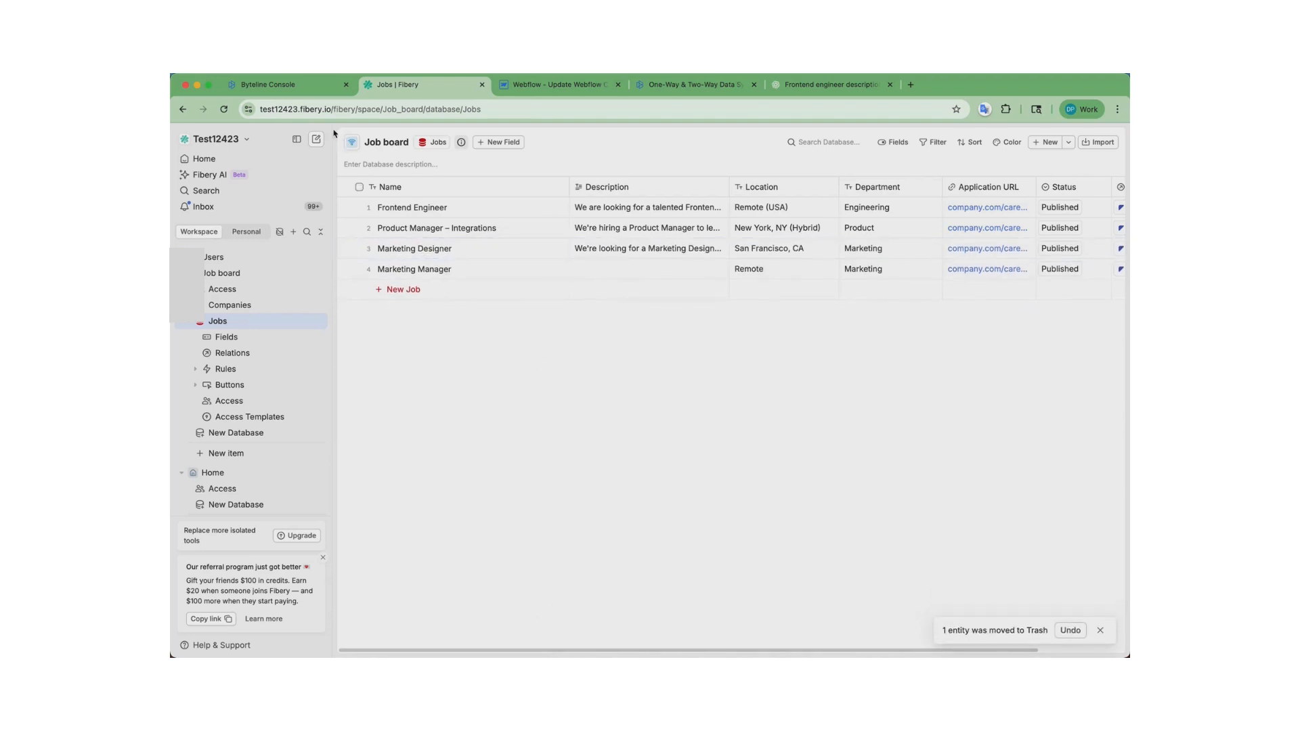
Switch to the Byteline Console, check for Fibery changes in the Jobs sync, and refresh its change history
left_click(284, 84)
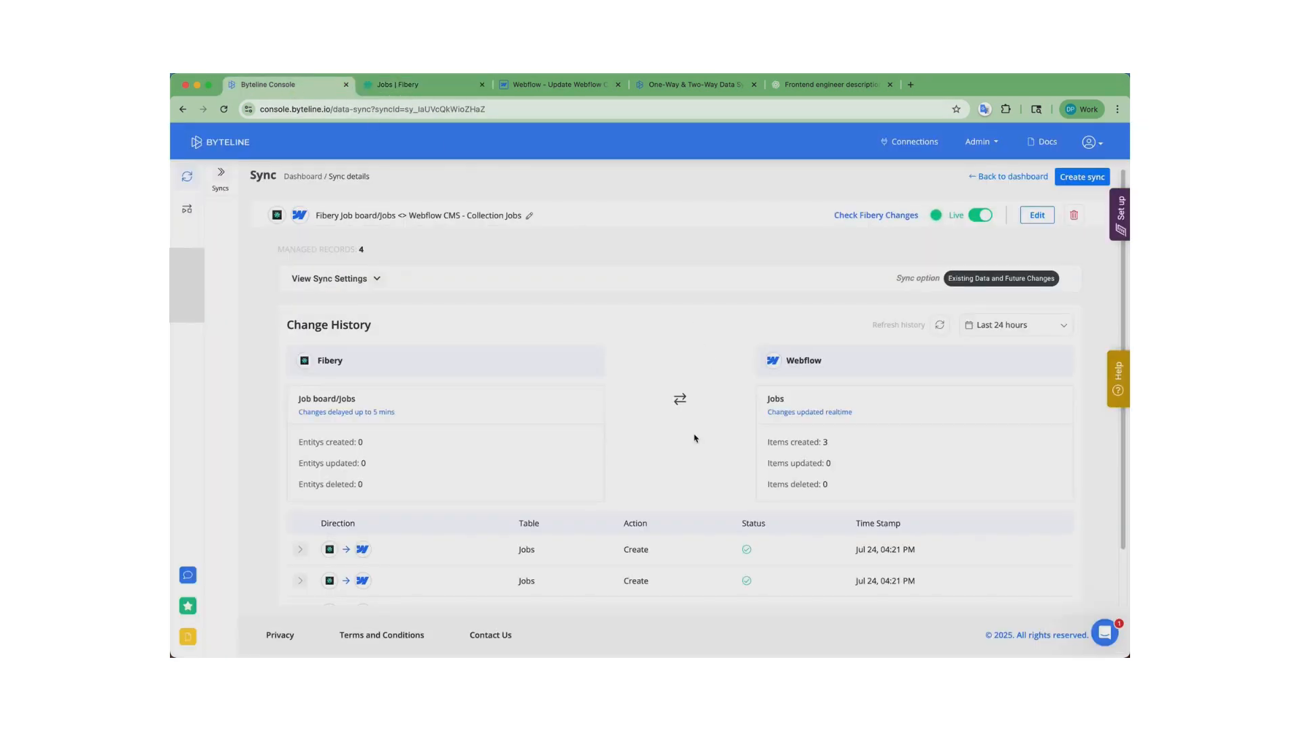
scroll(696, 436, "down", 1)
scroll(700, 418, "up", 1)
left_click(871, 216)
scroll(731, 279, "down", 1)
left_click(938, 275)
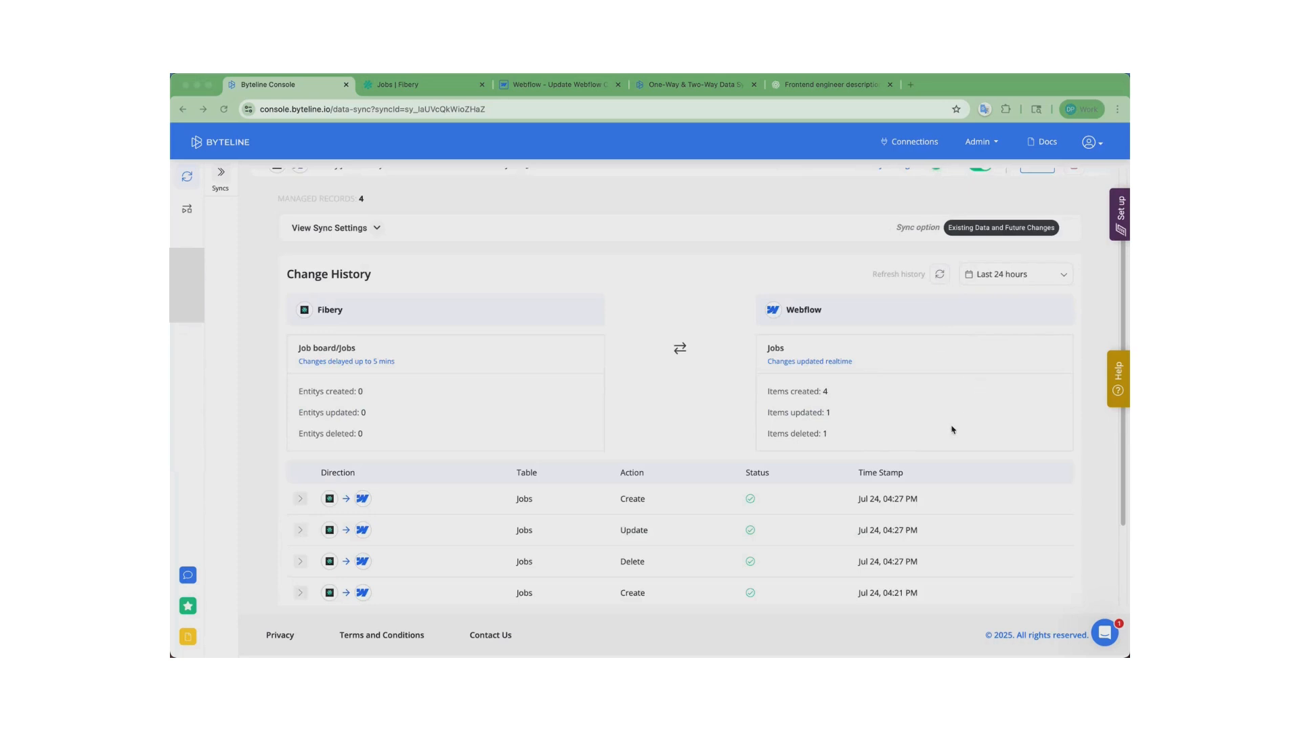
Examine the details of the Delete entry in the sync's change history
scroll(843, 497, "down", 1)
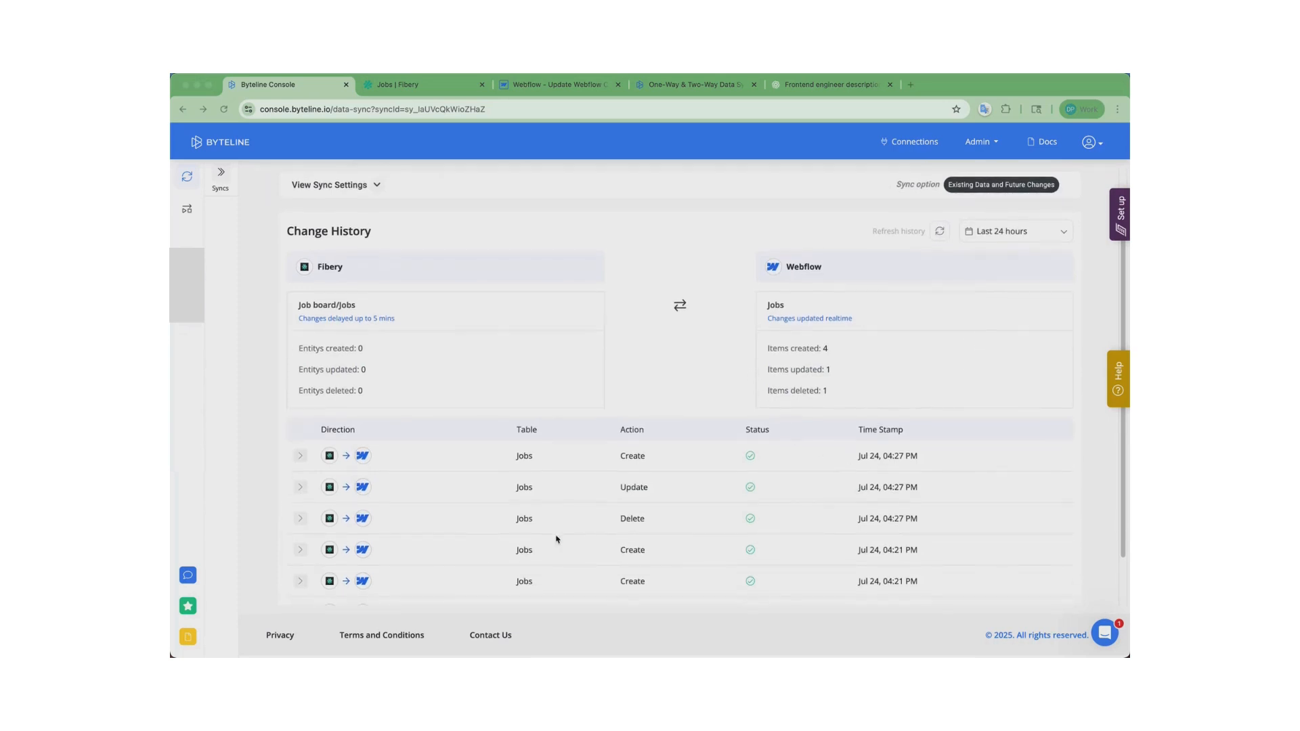
left_click(300, 518)
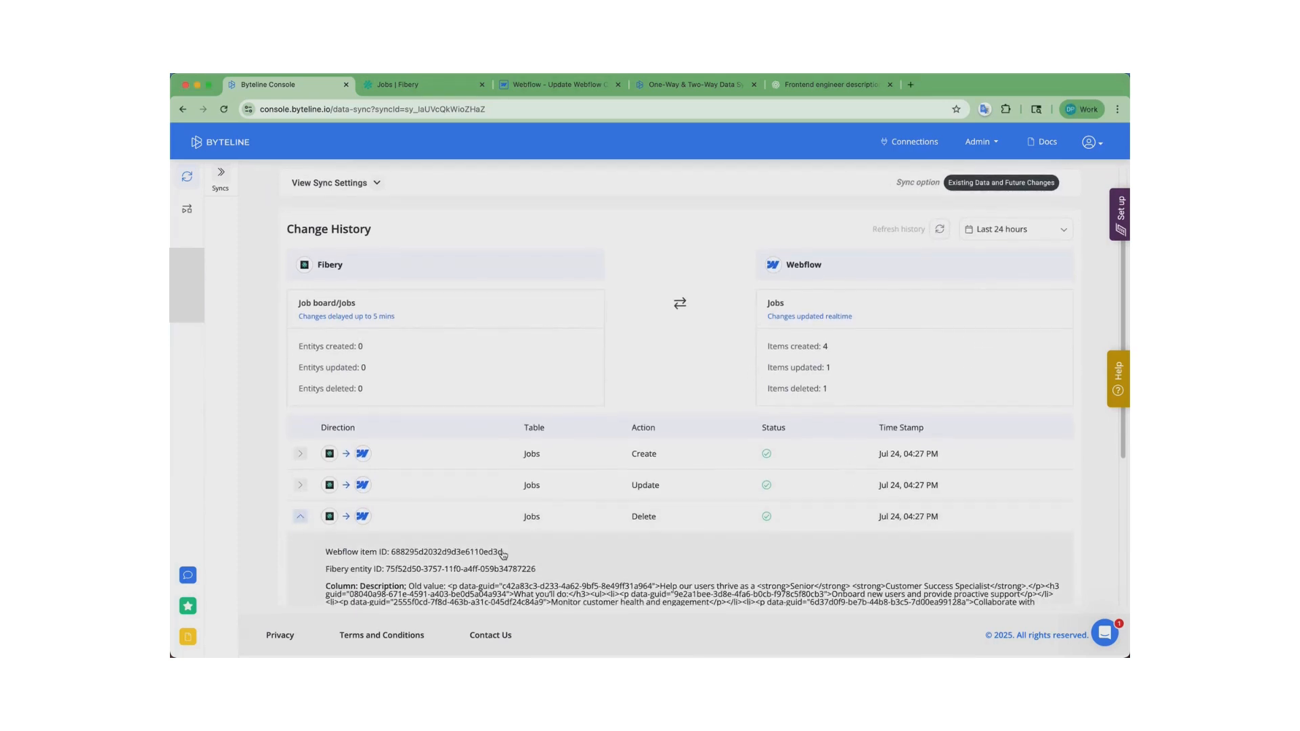
scroll(503, 555, "down", 3)
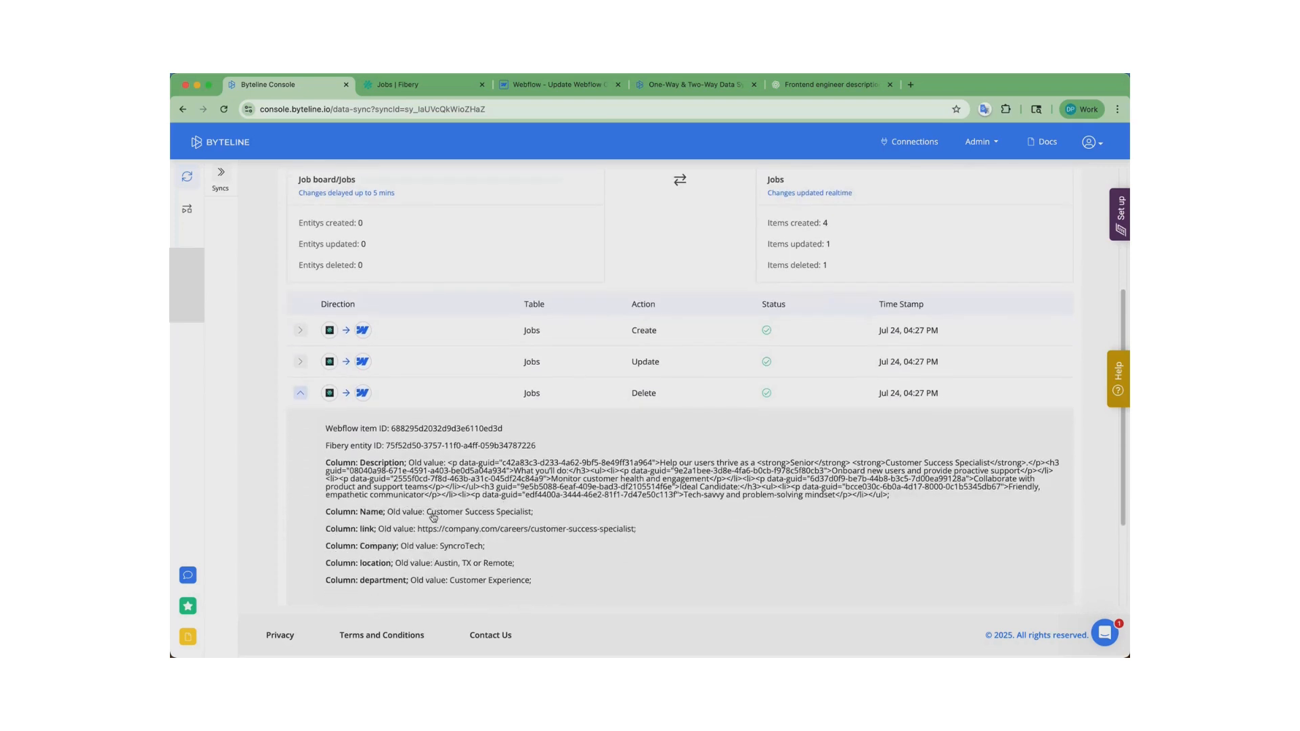
left_click(301, 395)
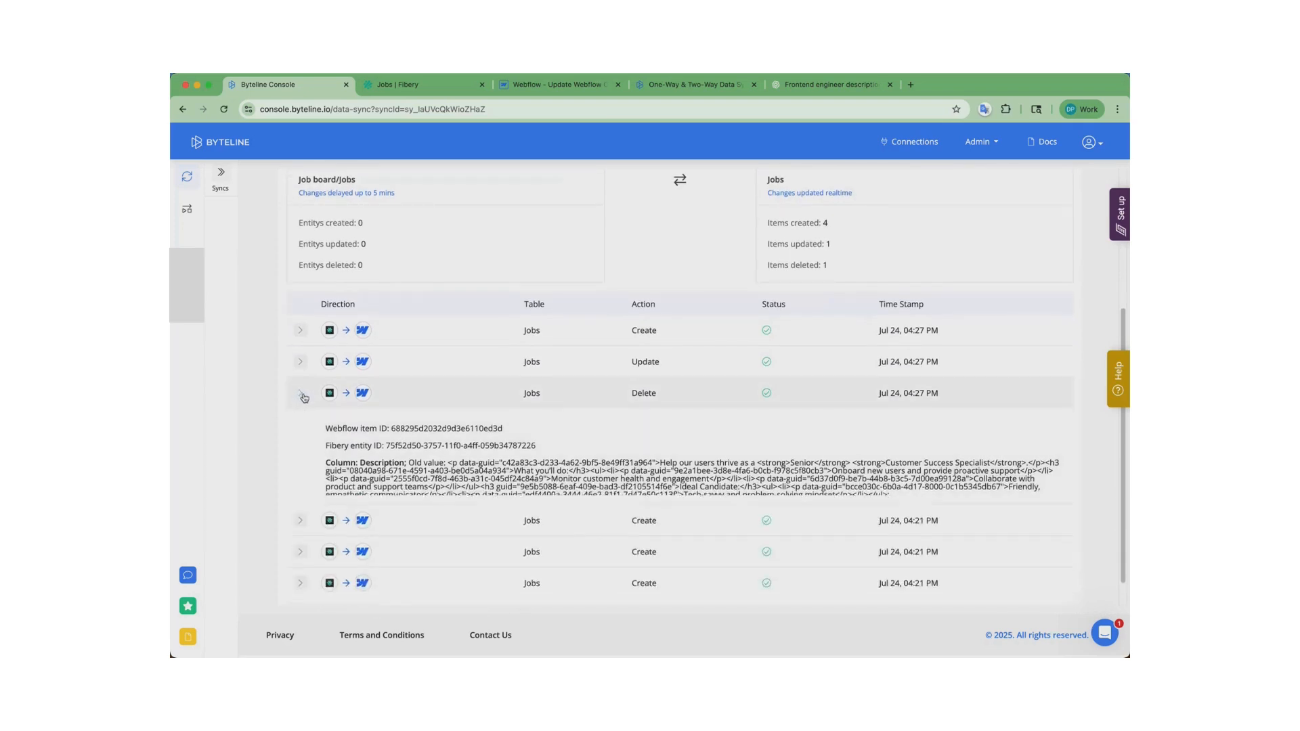
Examine the old and new values in the Update entry and the column values in the newest Create entry
left_click(301, 425)
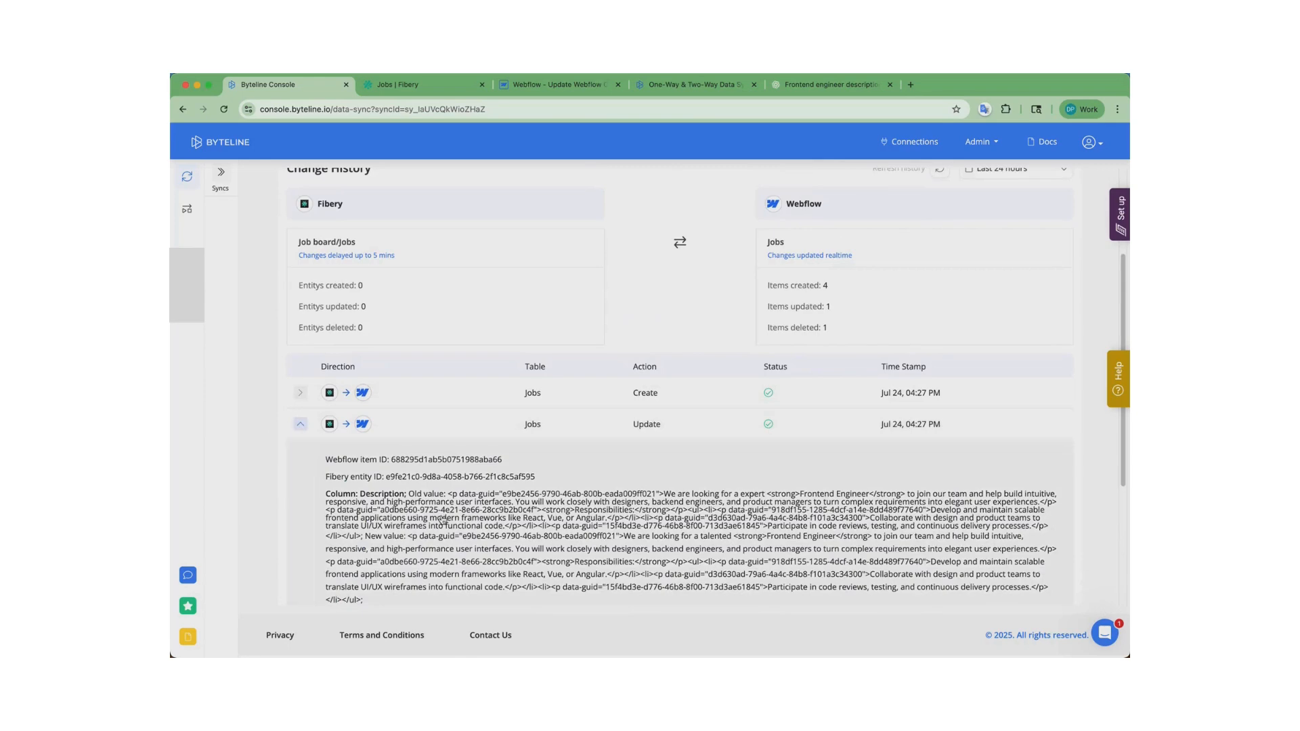
scroll(441, 520, "down", 2)
left_click_drag(422, 565, 532, 562)
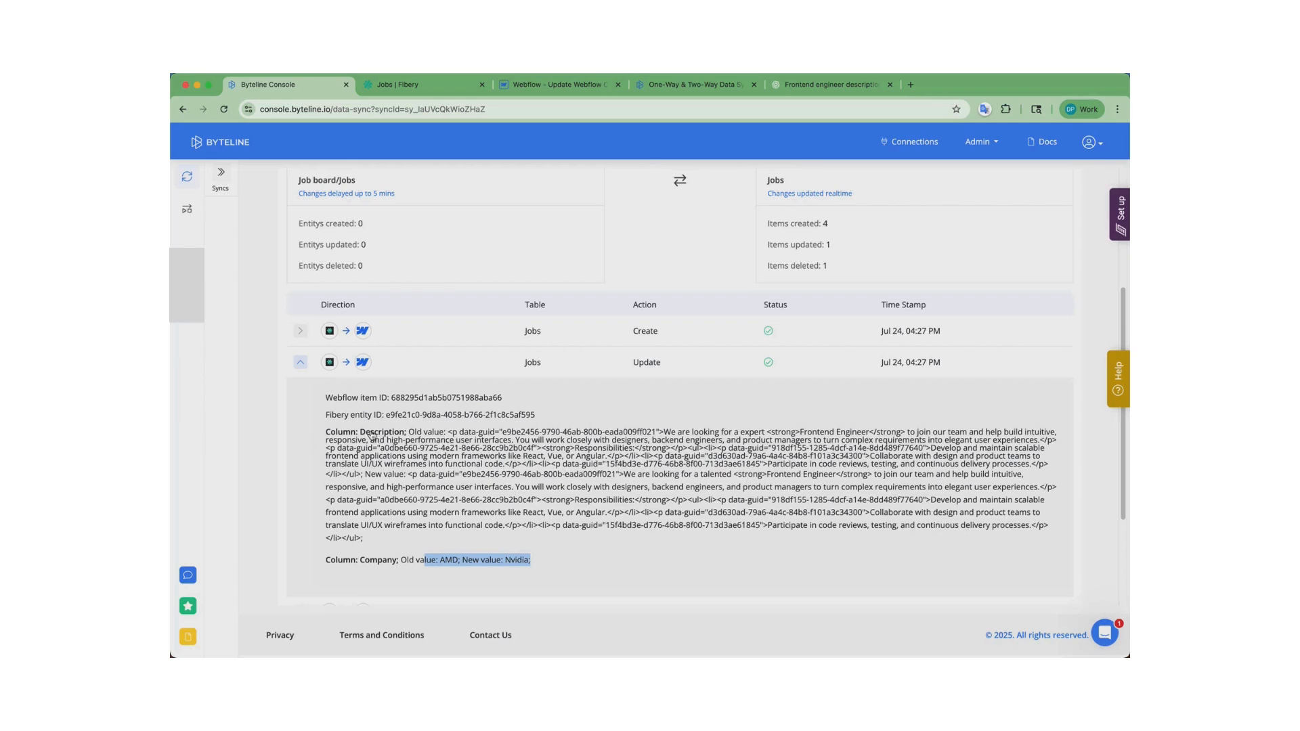
left_click(298, 363)
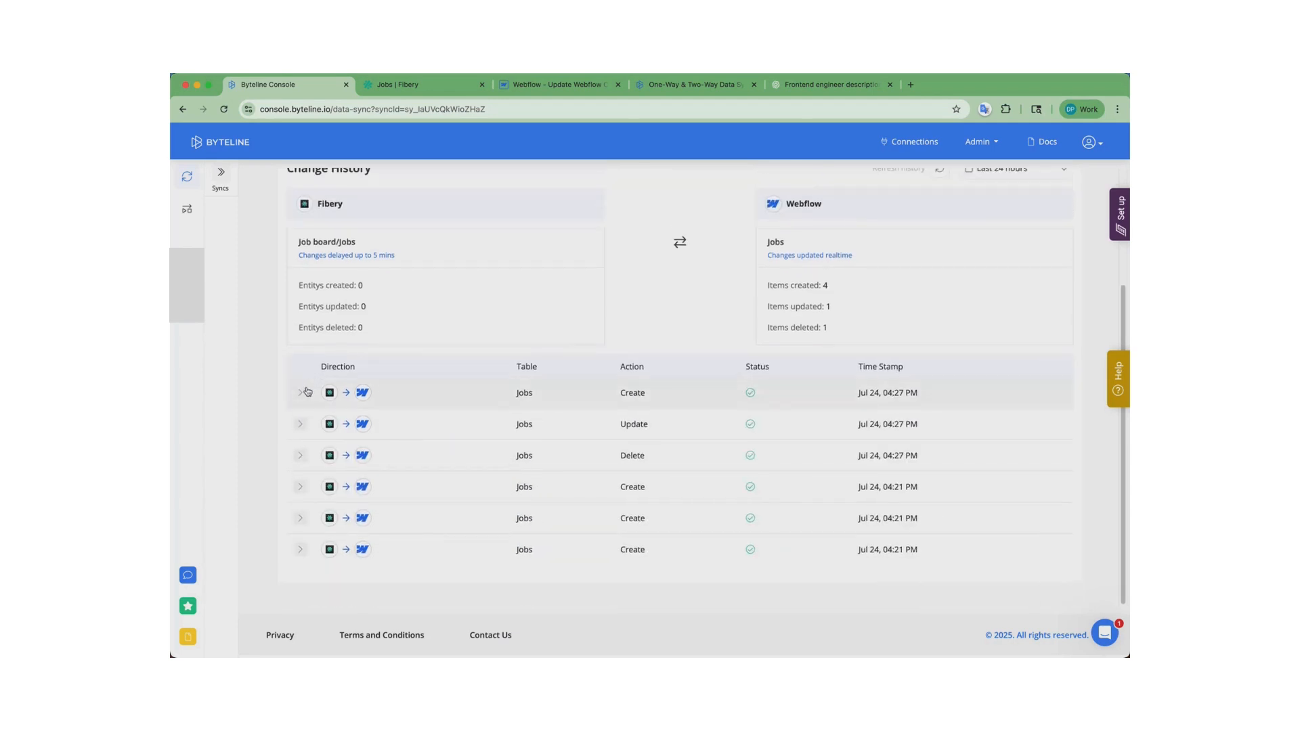
left_click(301, 393)
scroll(621, 548, "down", 2)
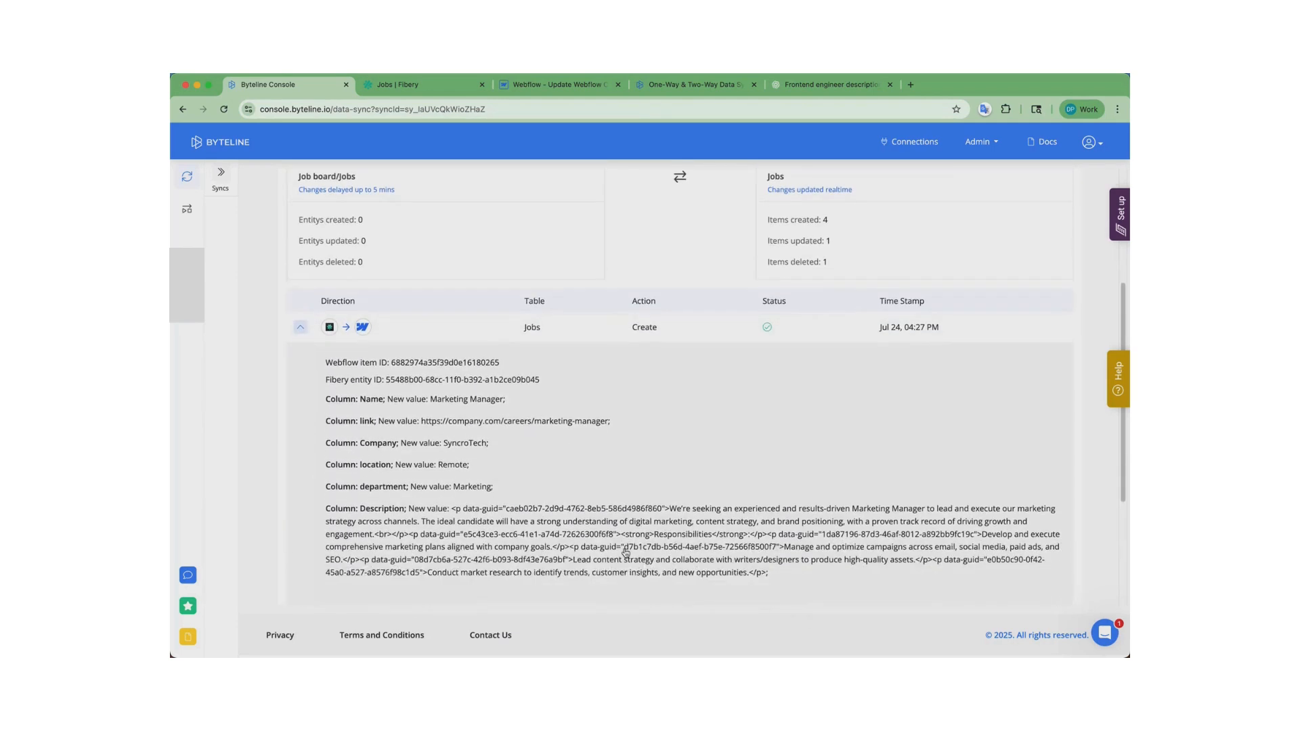
Switch to Webflow, reload the CMS, and open the Jobs collection to check its items
left_click(544, 87)
left_click(223, 109)
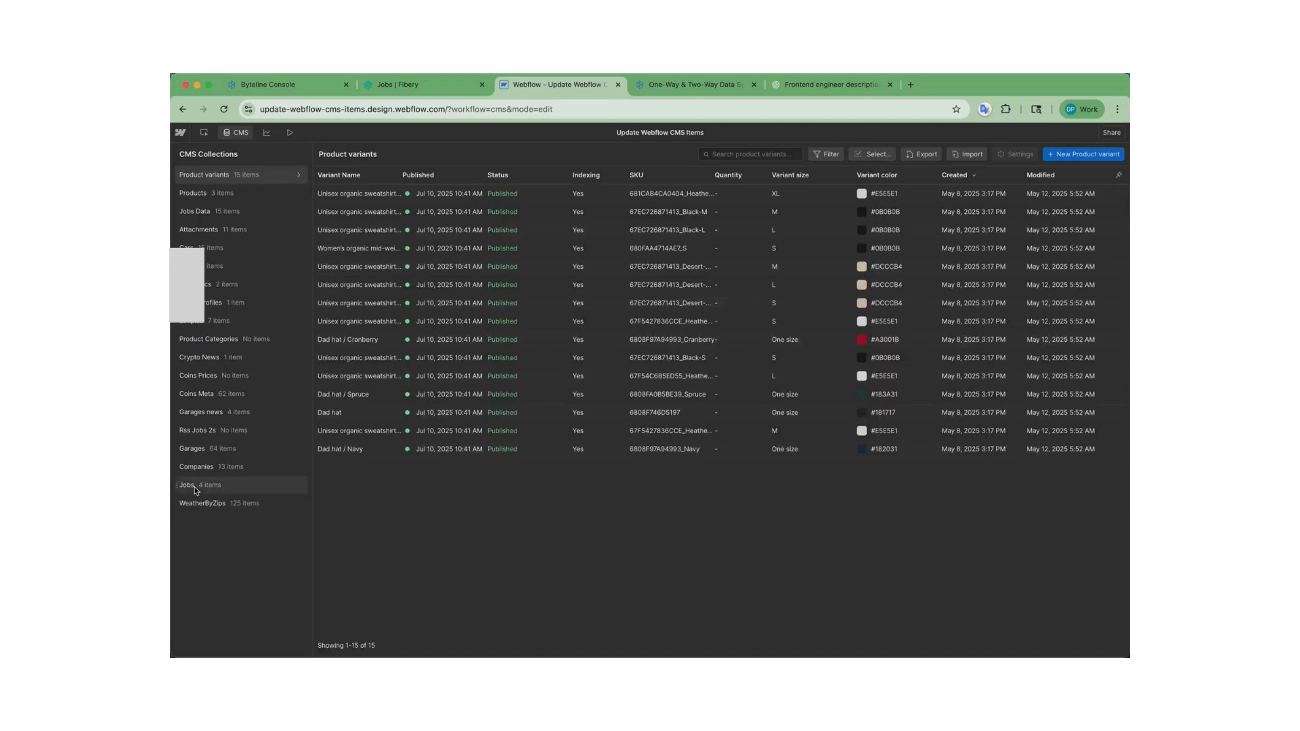
left_click(197, 485)
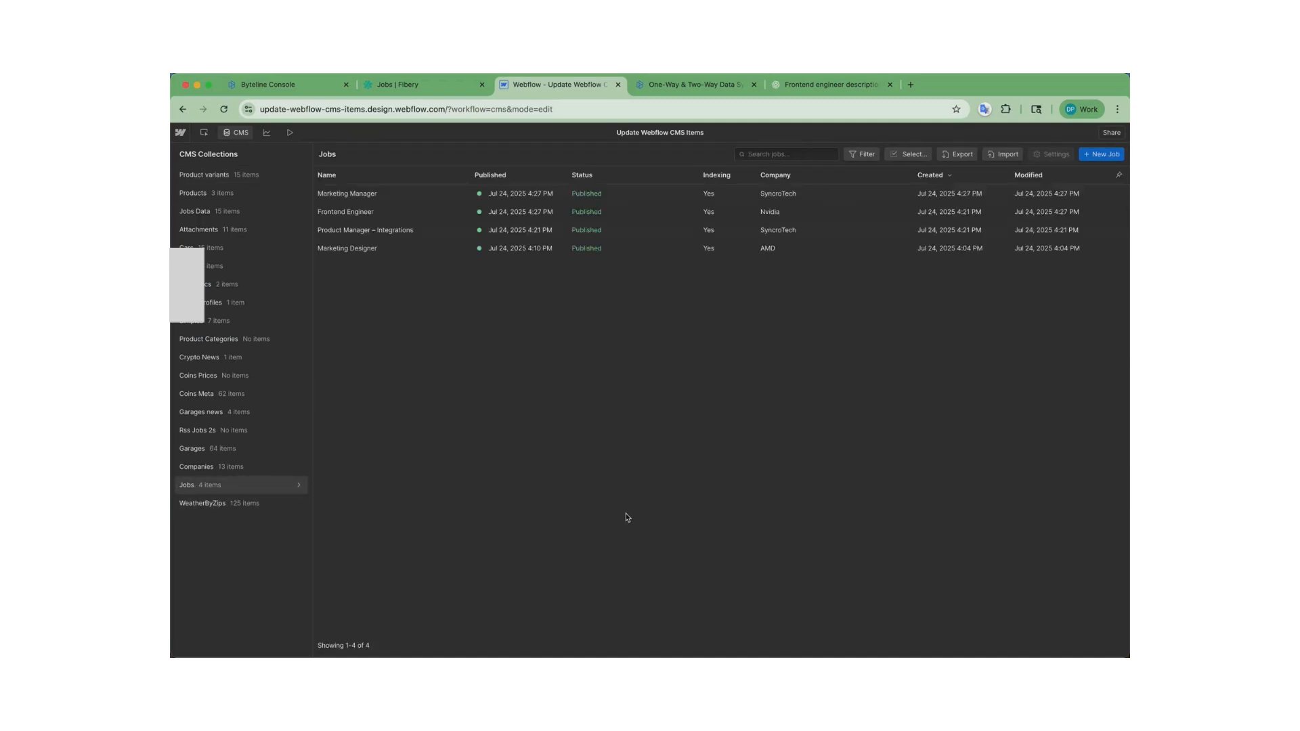
Open the Frontend Engineer item in Webflow and check its synced description and company
left_click(380, 217)
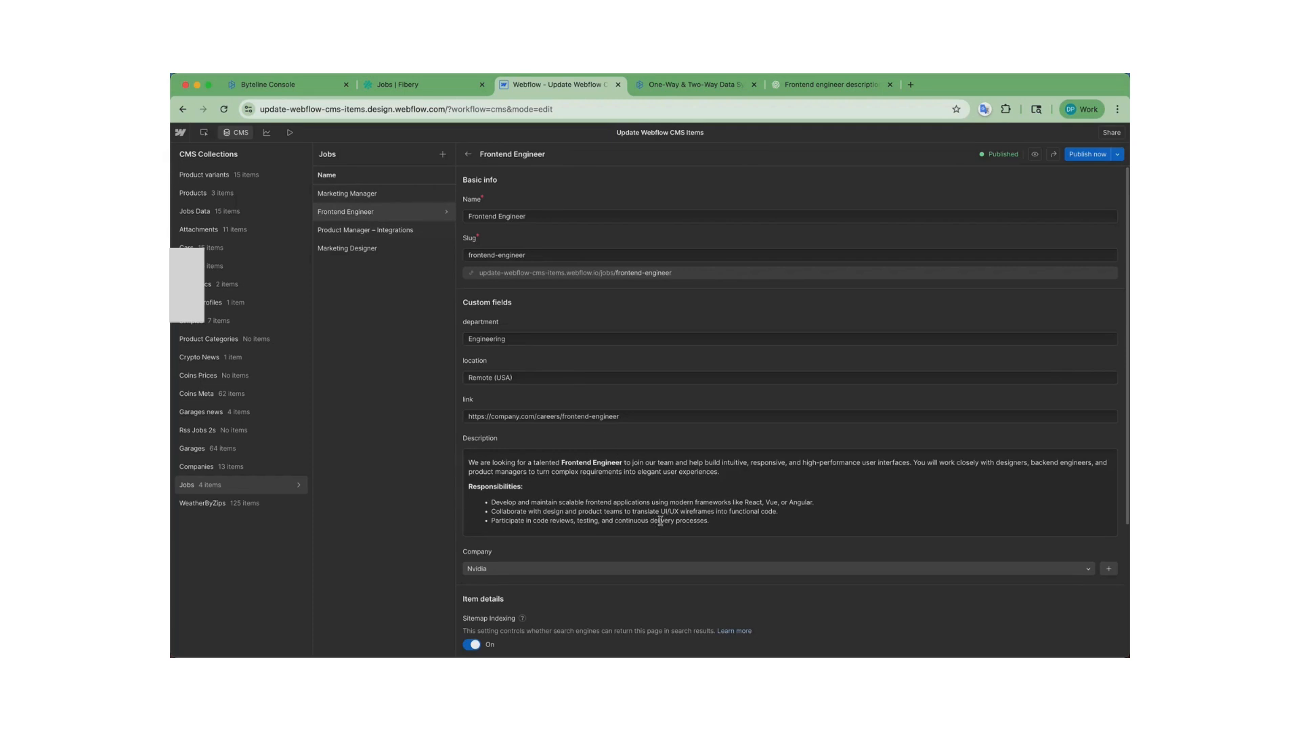
left_click(517, 463)
left_click_drag(524, 463, 588, 460)
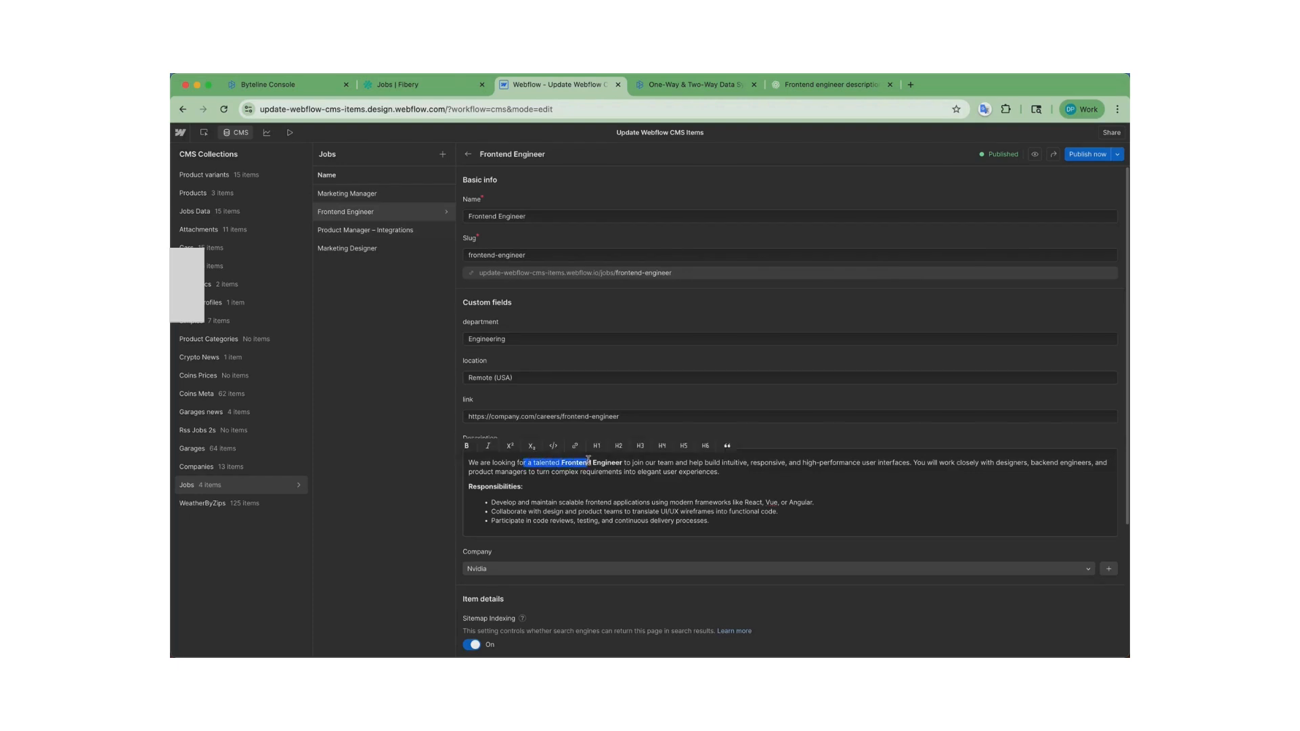
left_click(410, 320)
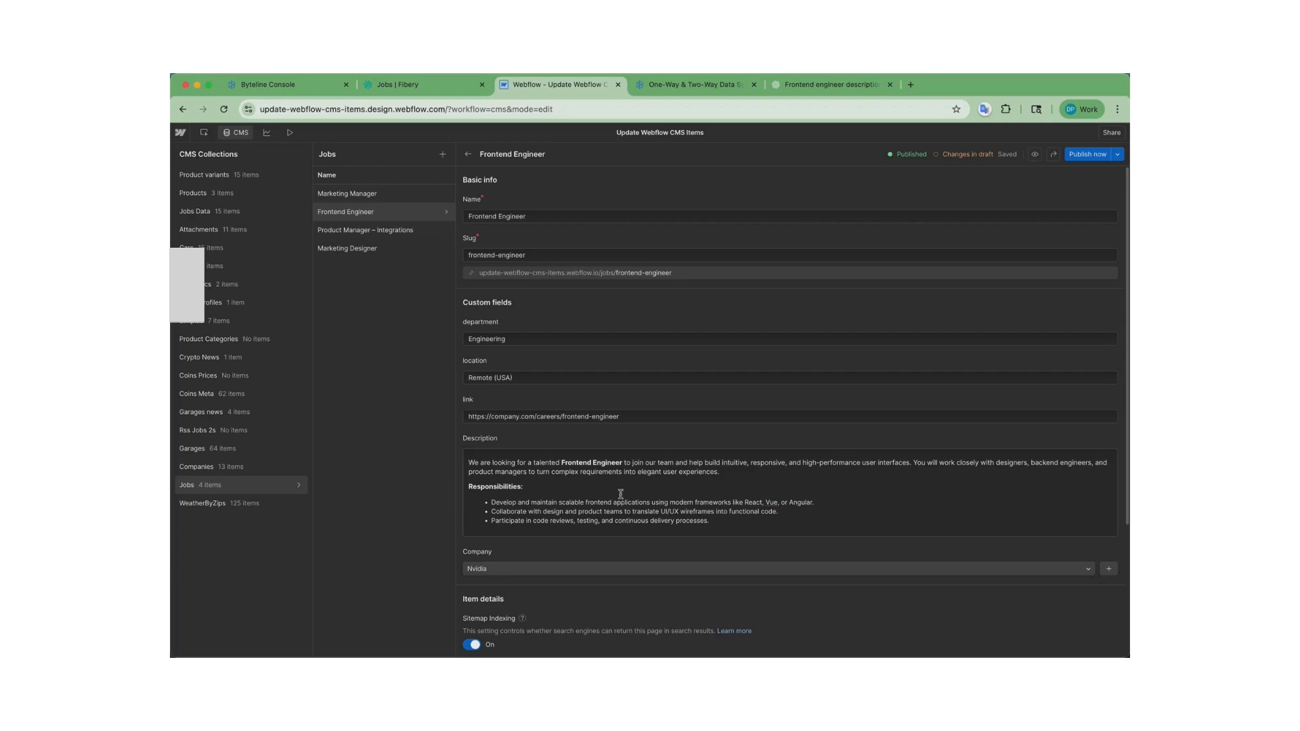
Change the Webflow Product Manager – Integrations description to read "We're hiring an export Product Manager" and publish the item
left_click(406, 234)
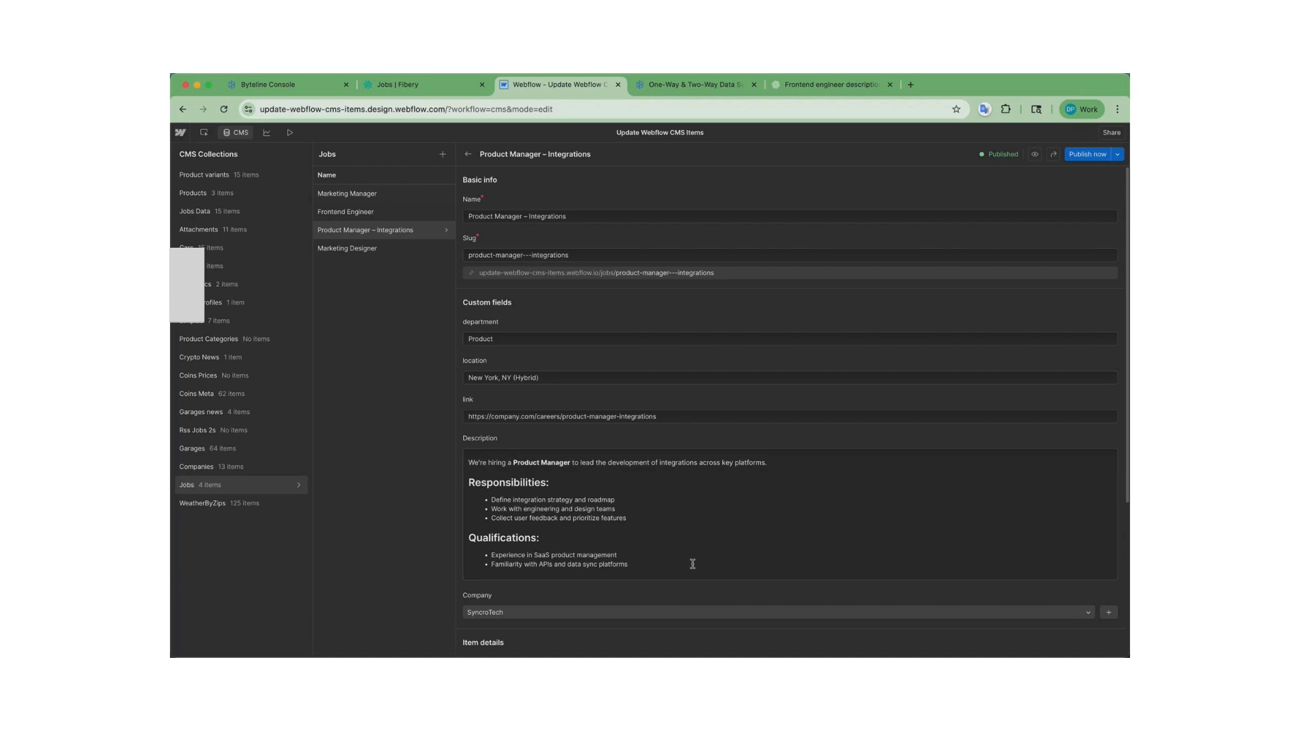
type("n export")
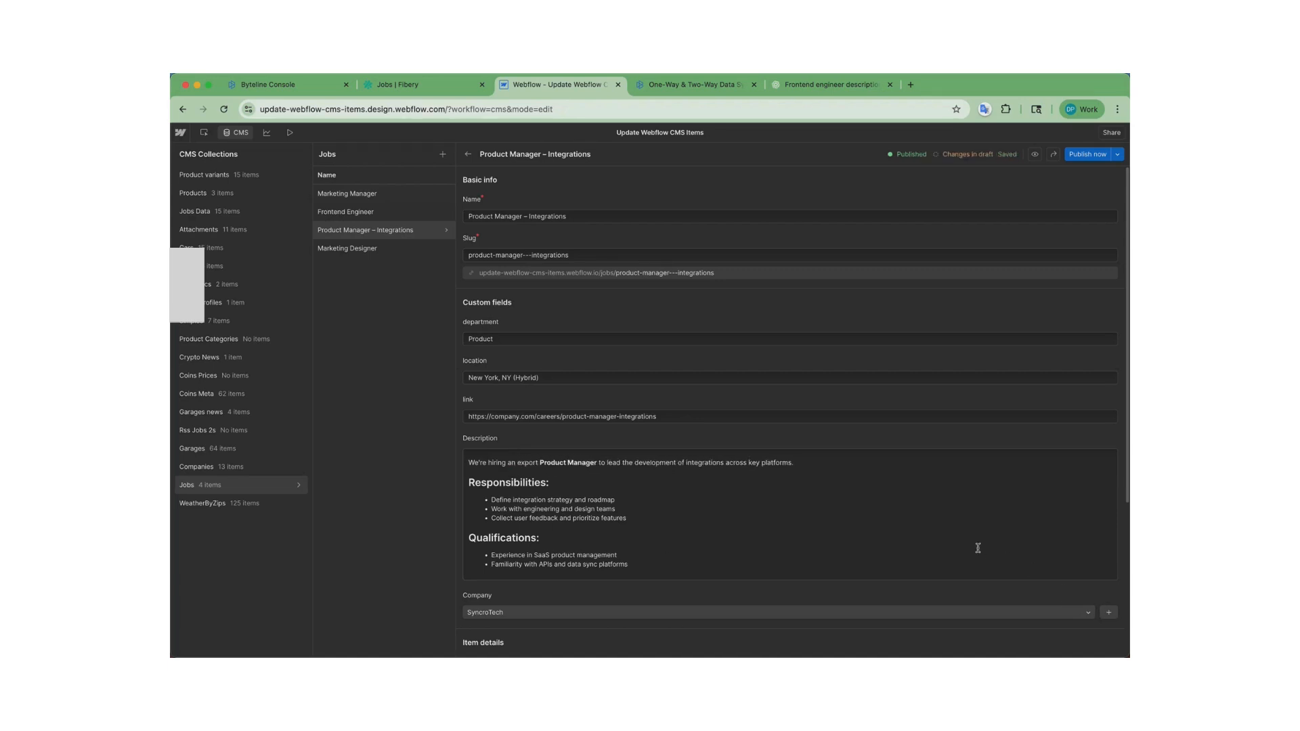
left_click(1087, 154)
Return to the Byteline Console and examine the Webflow-to-Fibery Update entry in the change history
left_click(271, 85)
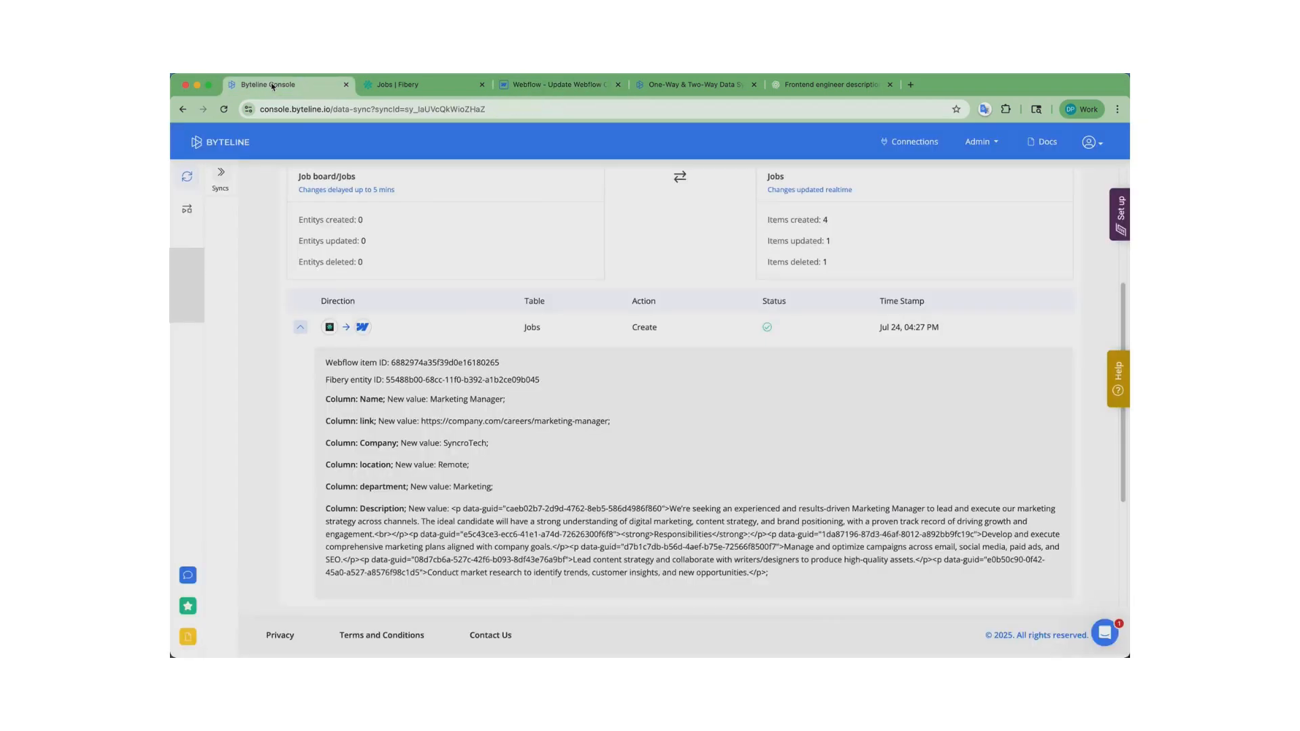
left_click(300, 327)
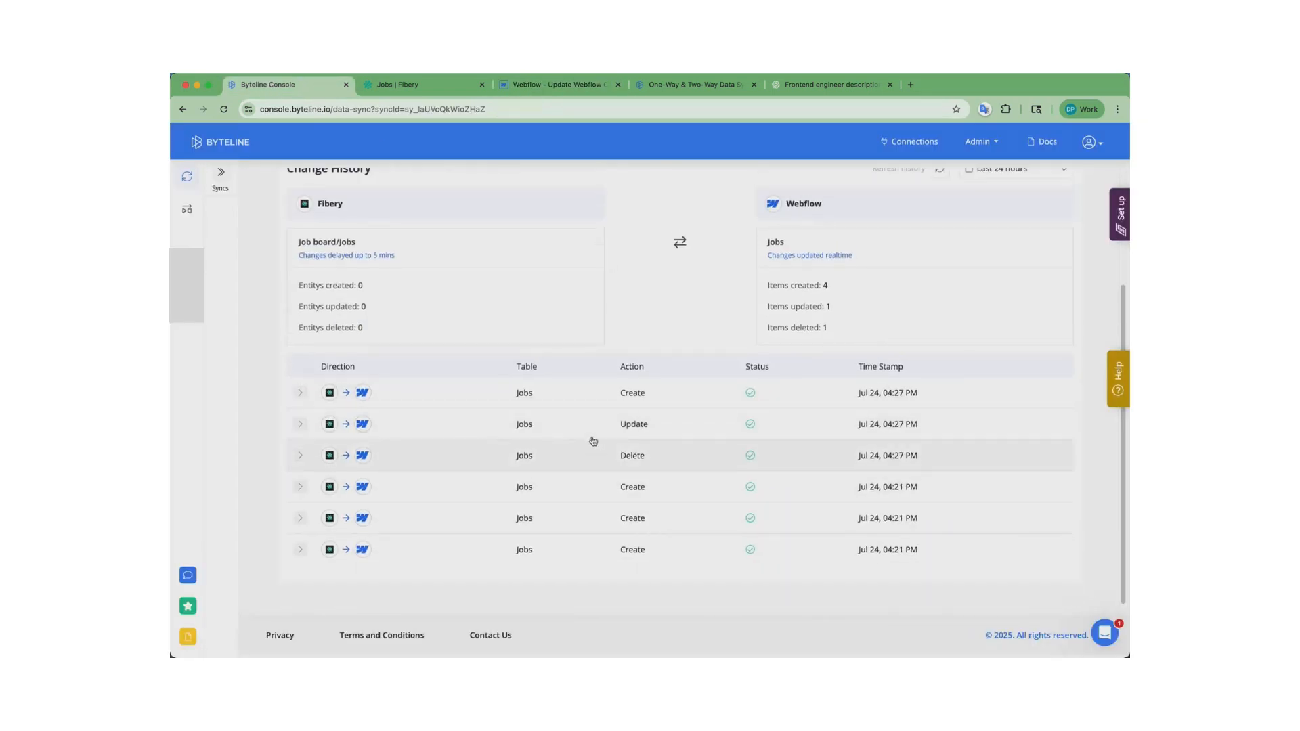
scroll(827, 434, "up", 2)
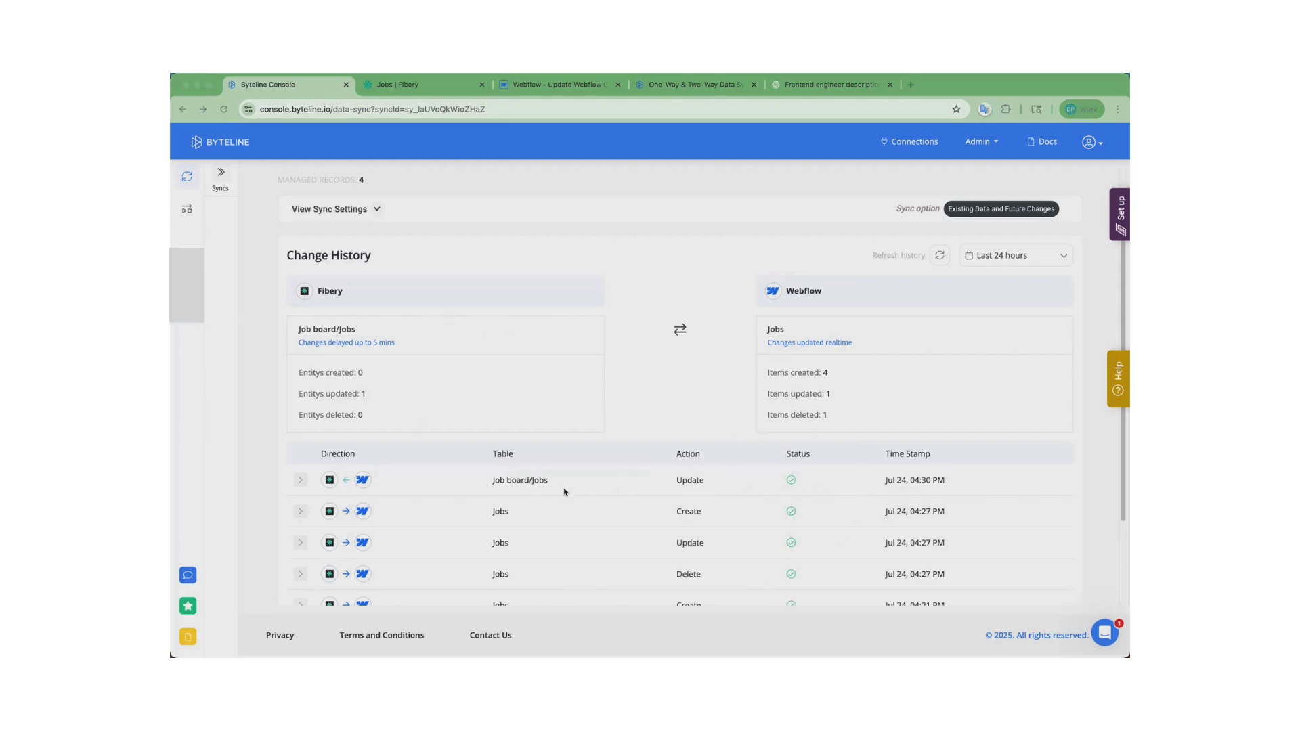
left_click(301, 482)
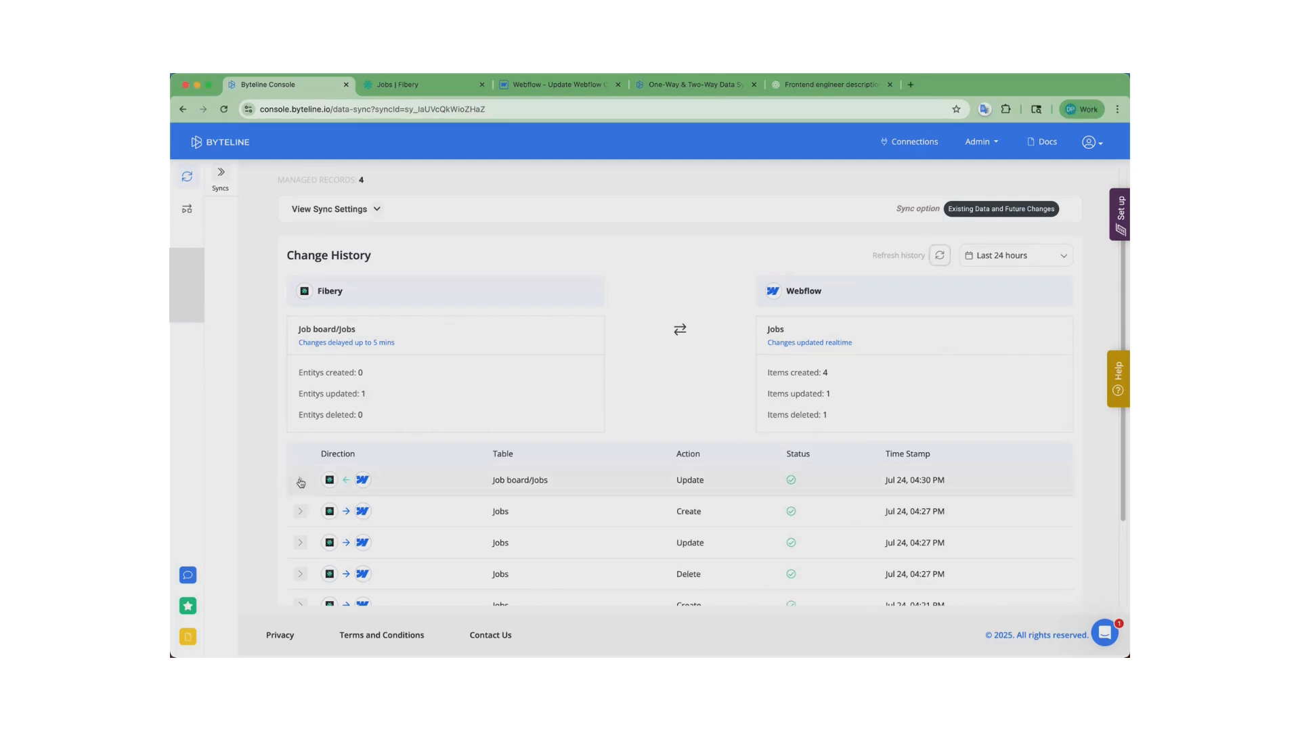
scroll(325, 474, "down", 2)
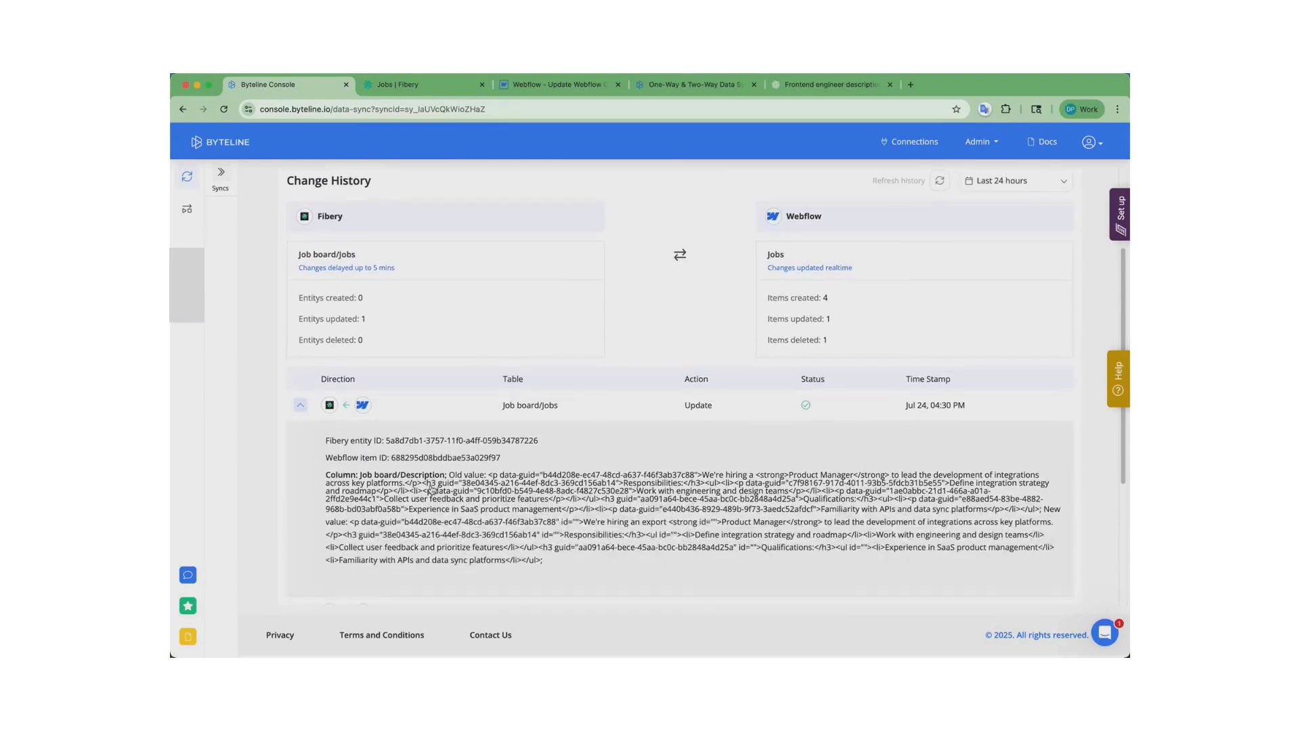
Open the Product Manager – Integrations job in Fibery and compare its description with the Webflow item
left_click(405, 93)
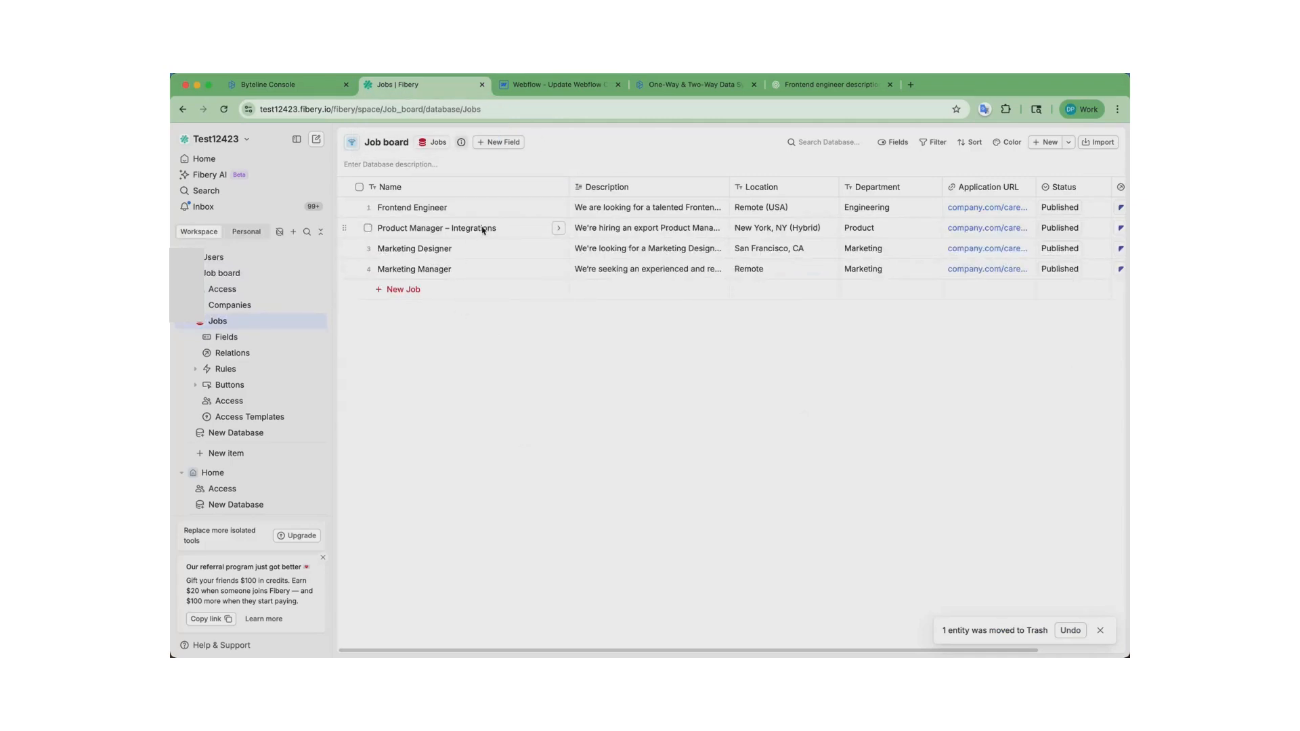
left_click(562, 229)
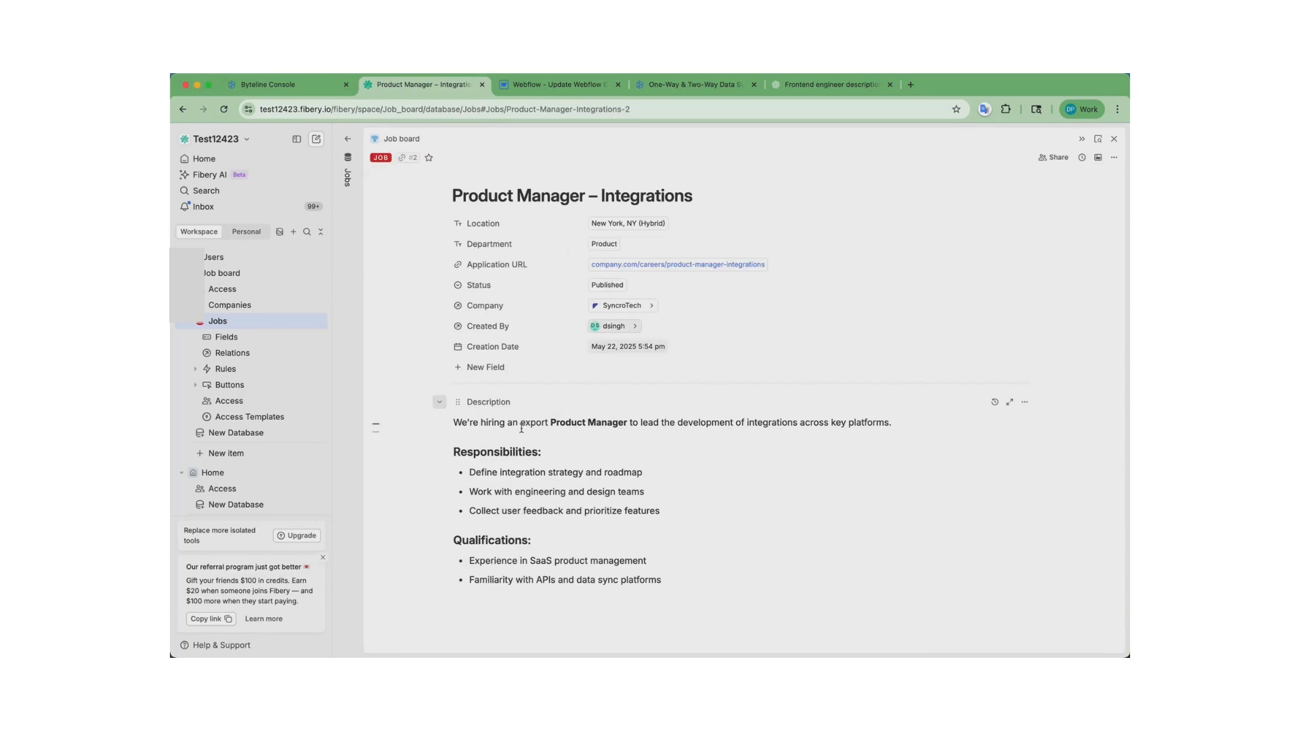
left_click(555, 84)
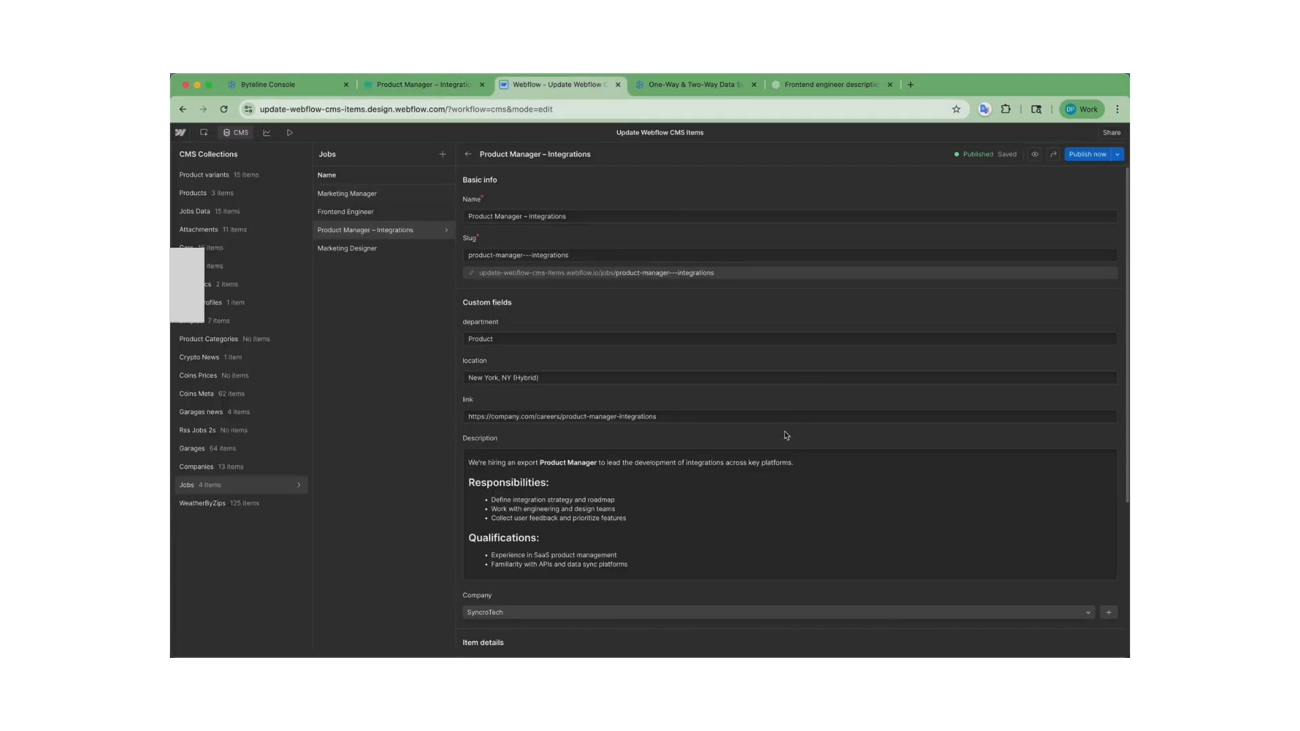
left_click(790, 540)
left_click(370, 83)
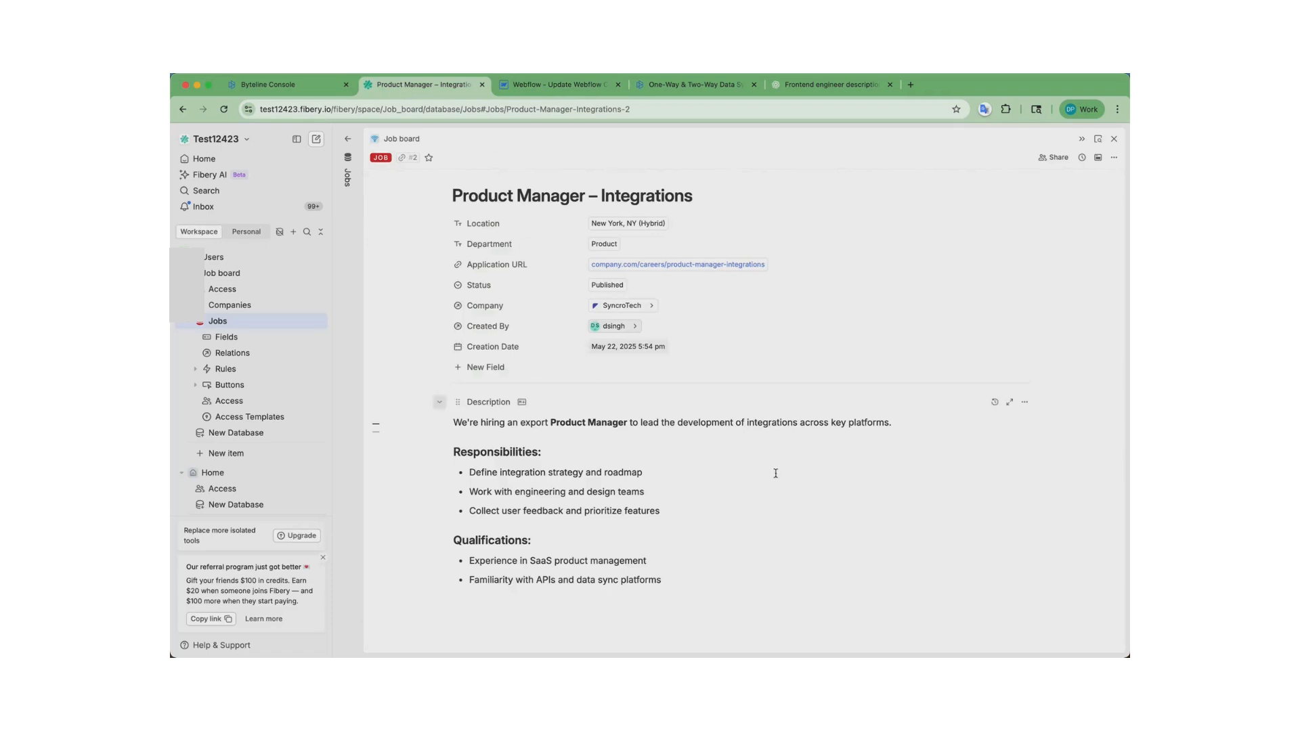
Return to the Byteline Console, collapse the Update entry's details, and review the sync's change summary
left_click(271, 93)
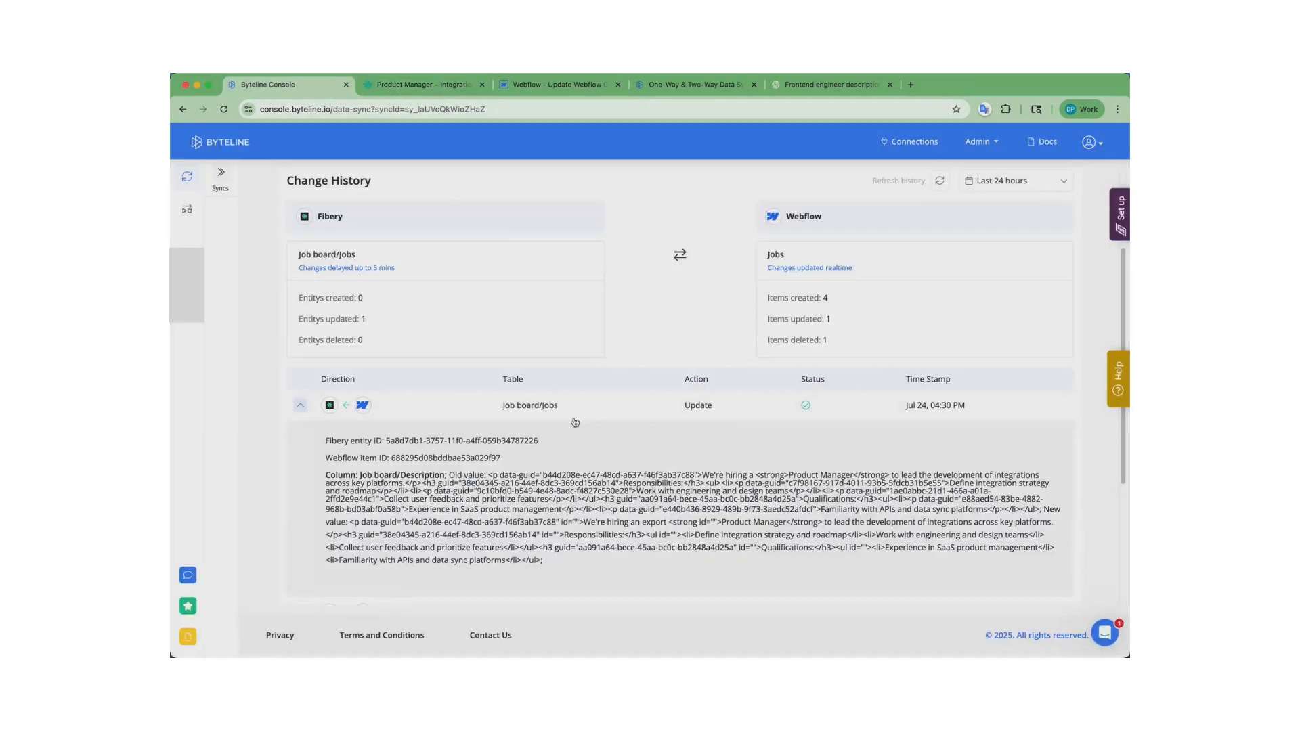
left_click(299, 407)
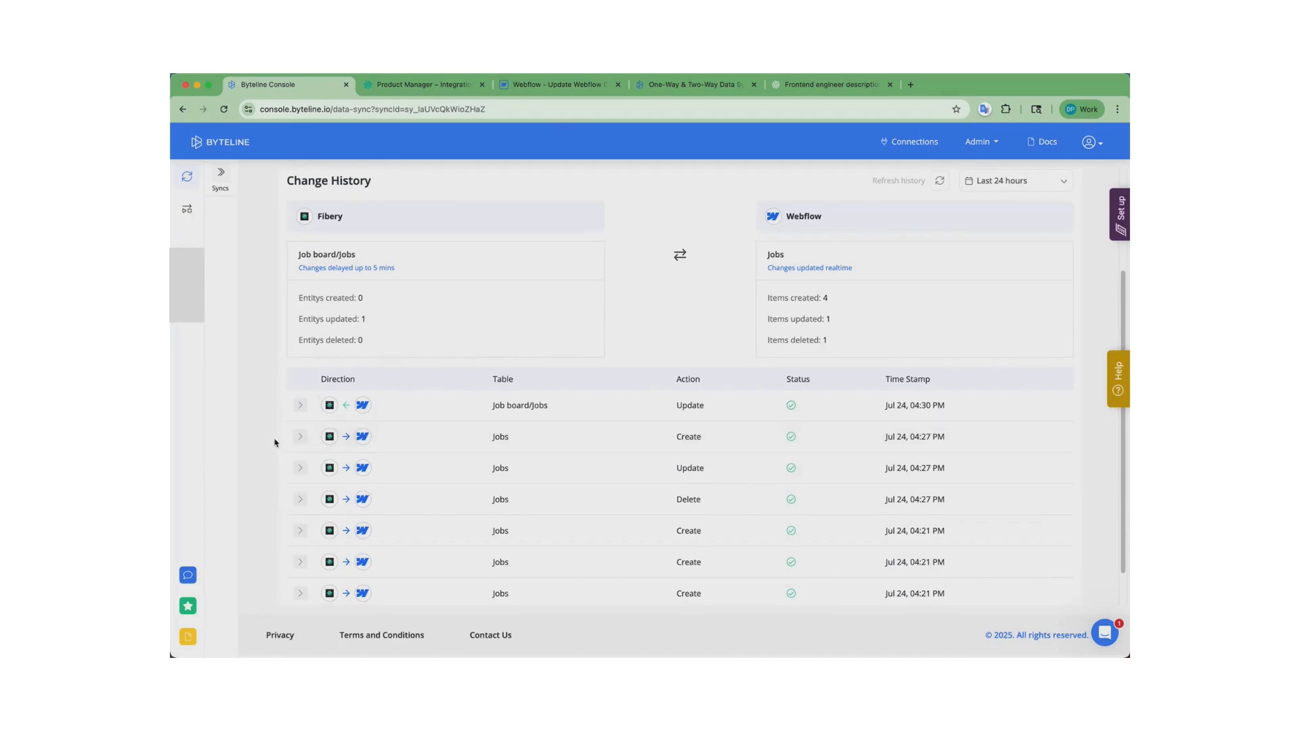
scroll(274, 444, "up", 3)
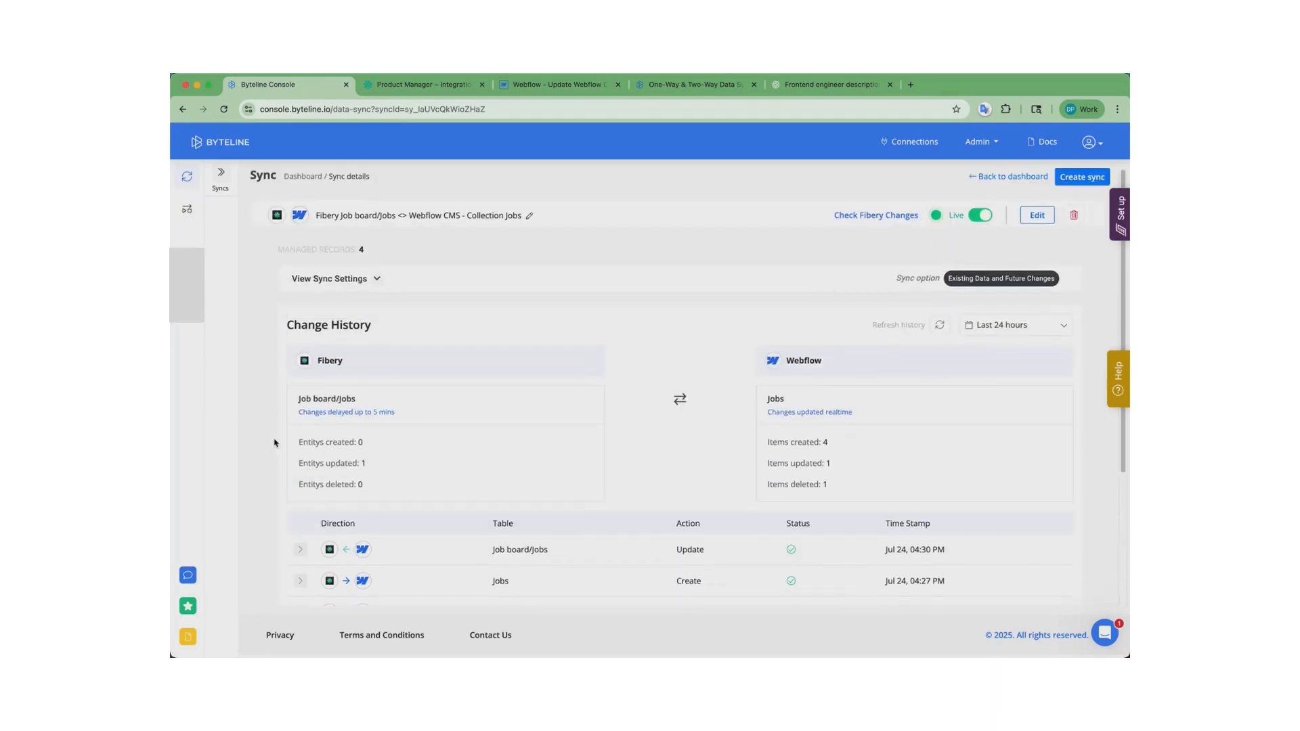